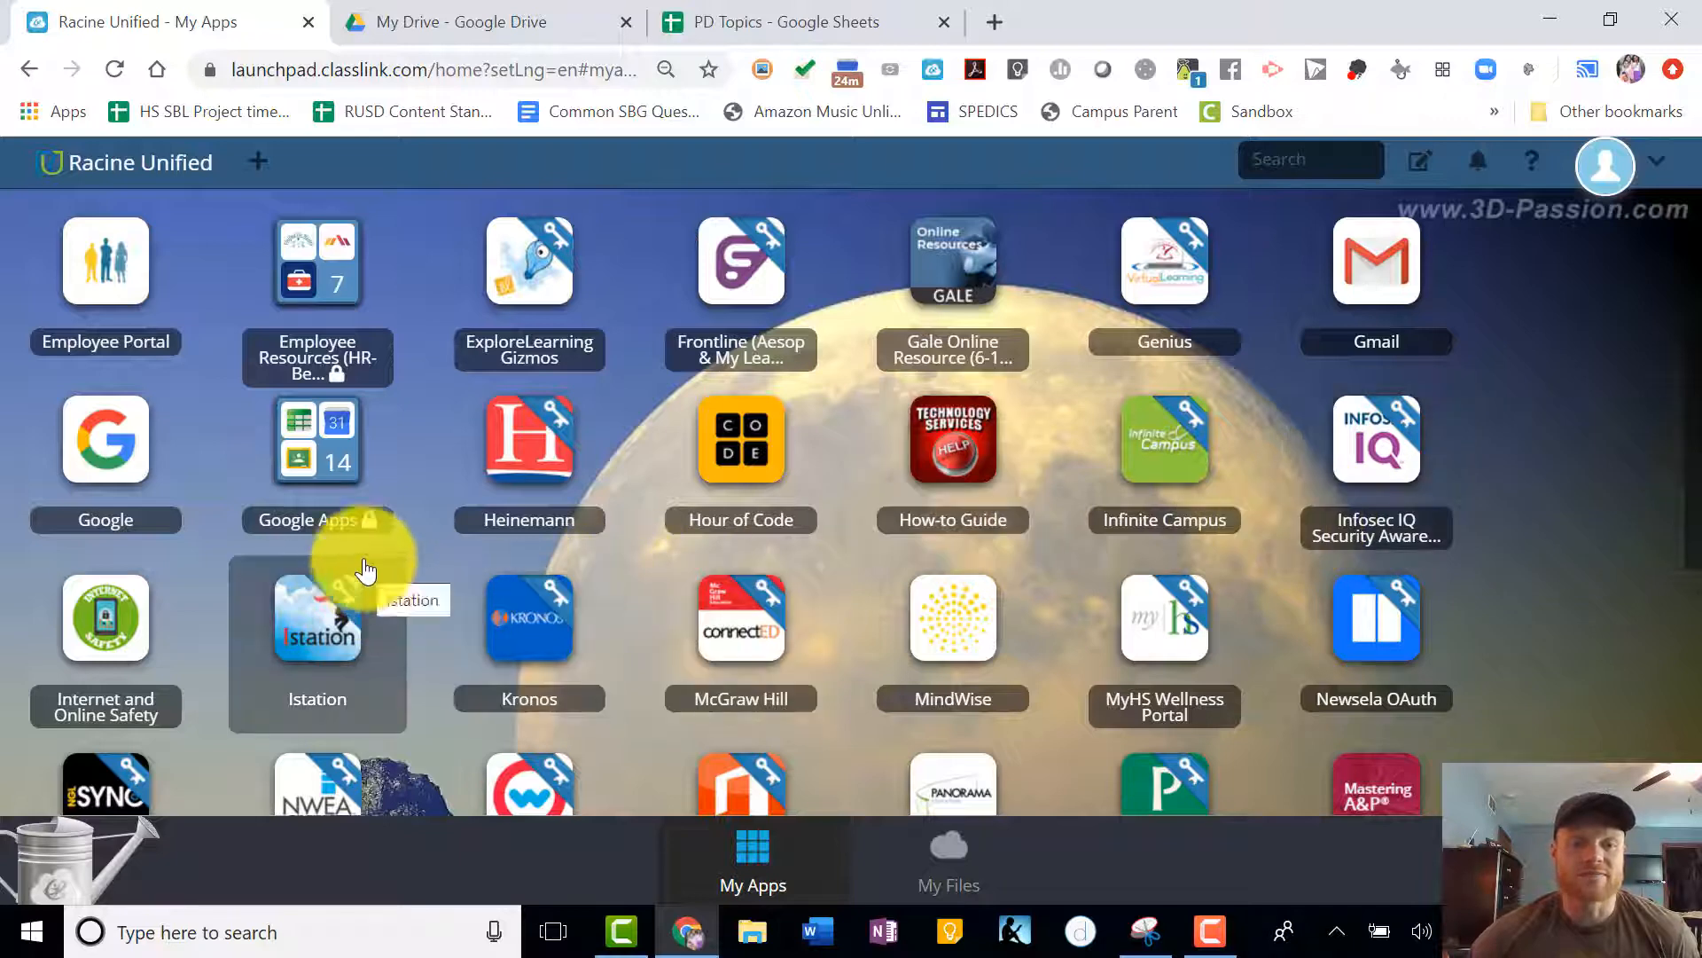
- Open Google Classroom from the Google Apps folder and create a class named "Test Class(Period/Block)"
left_click(304, 457)
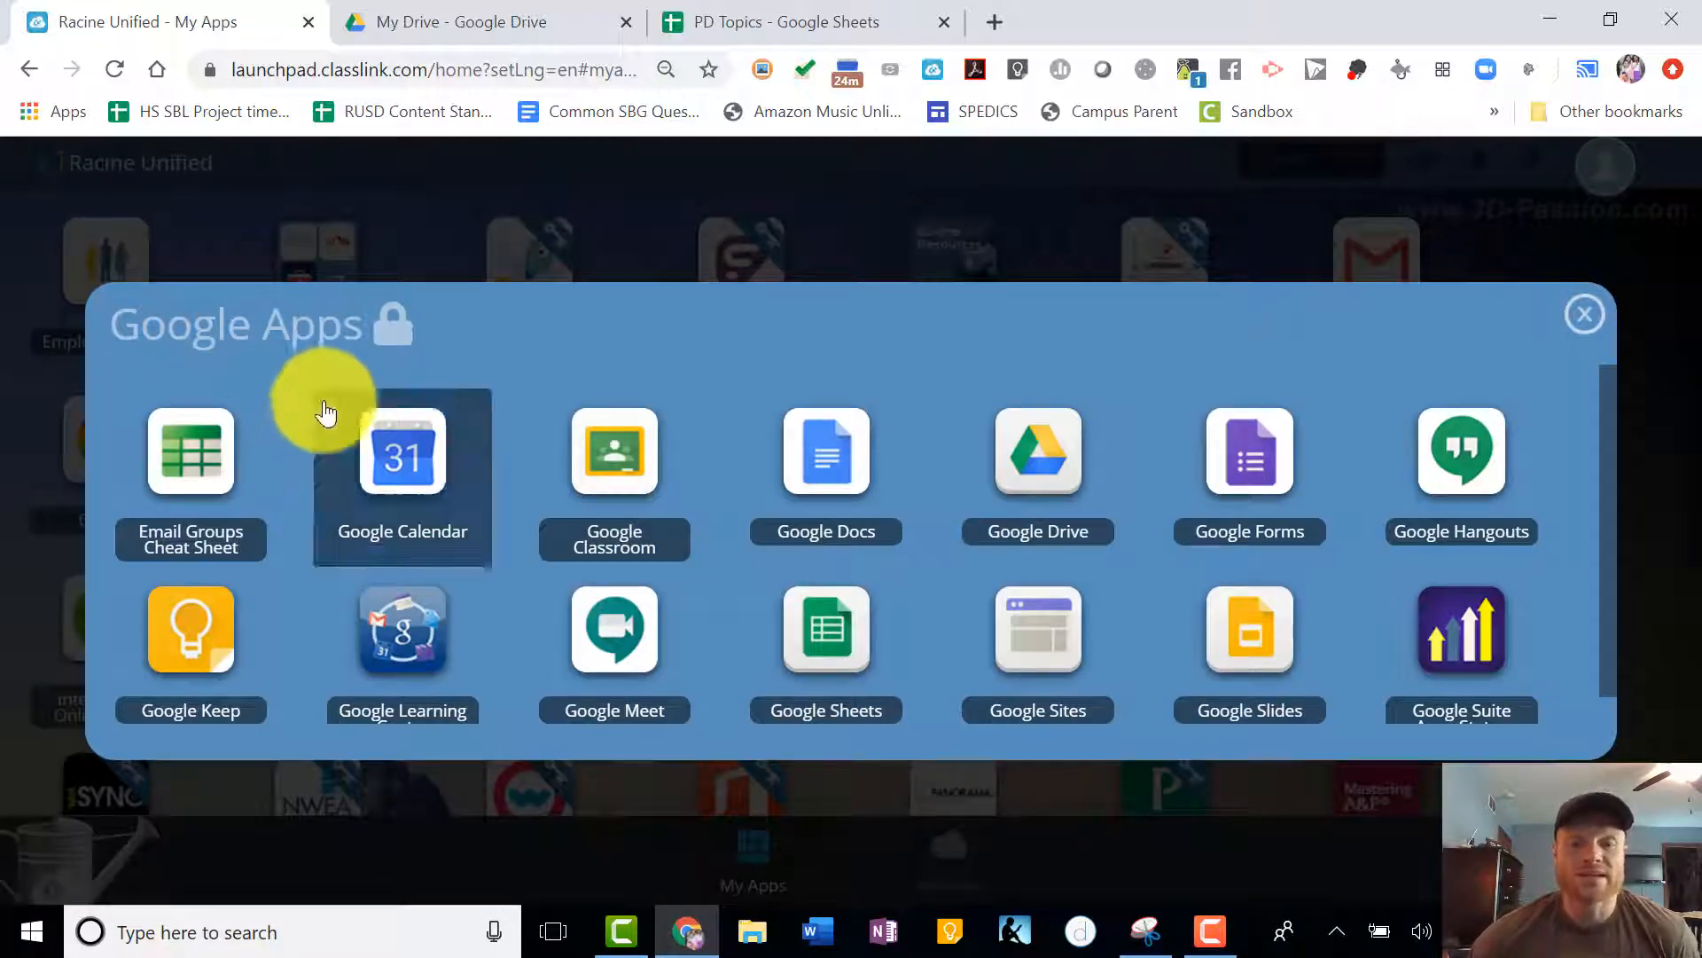
left_click(608, 452)
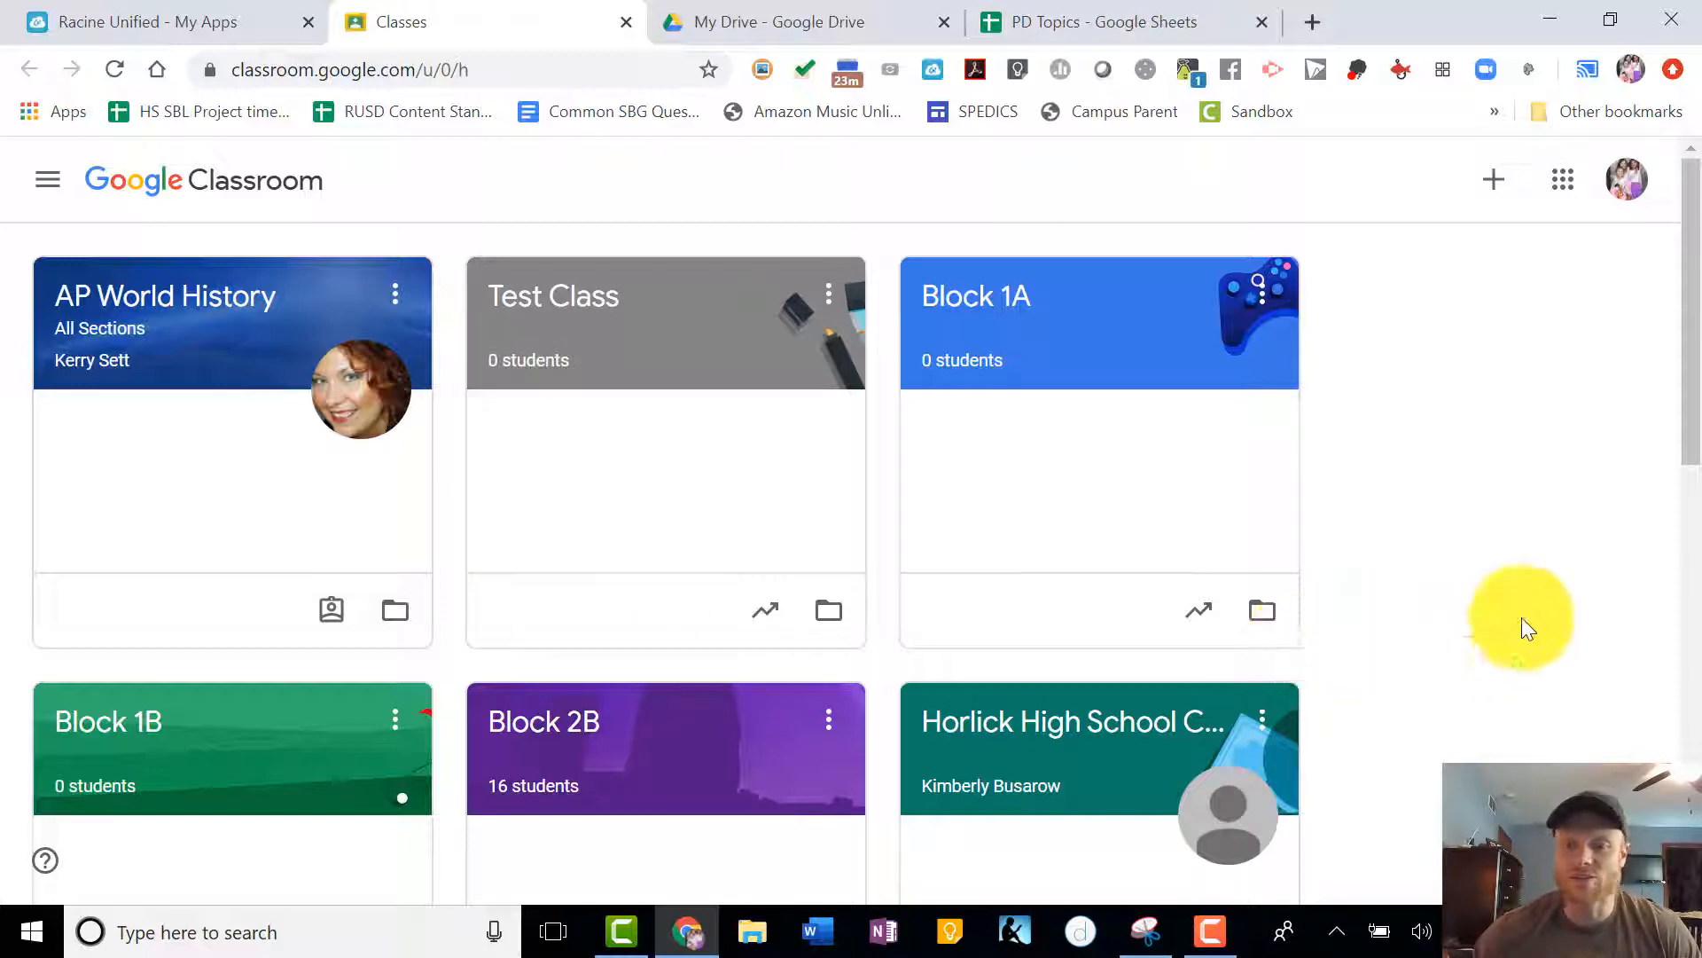
left_click(1494, 186)
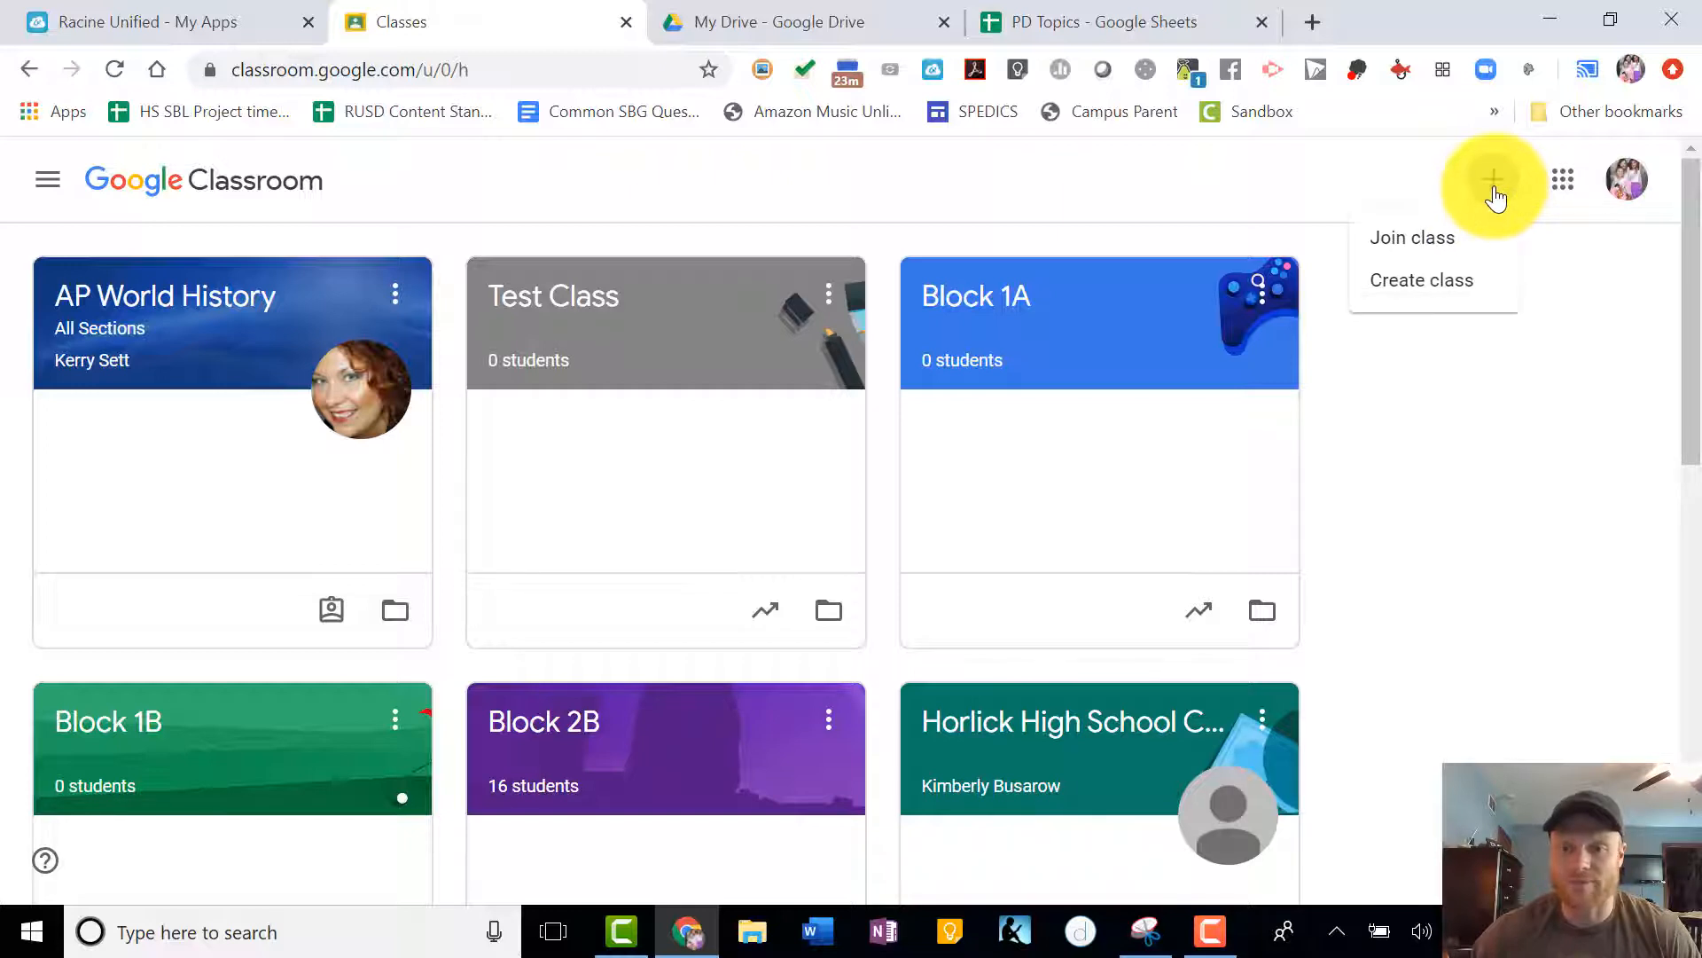
left_click(1443, 292)
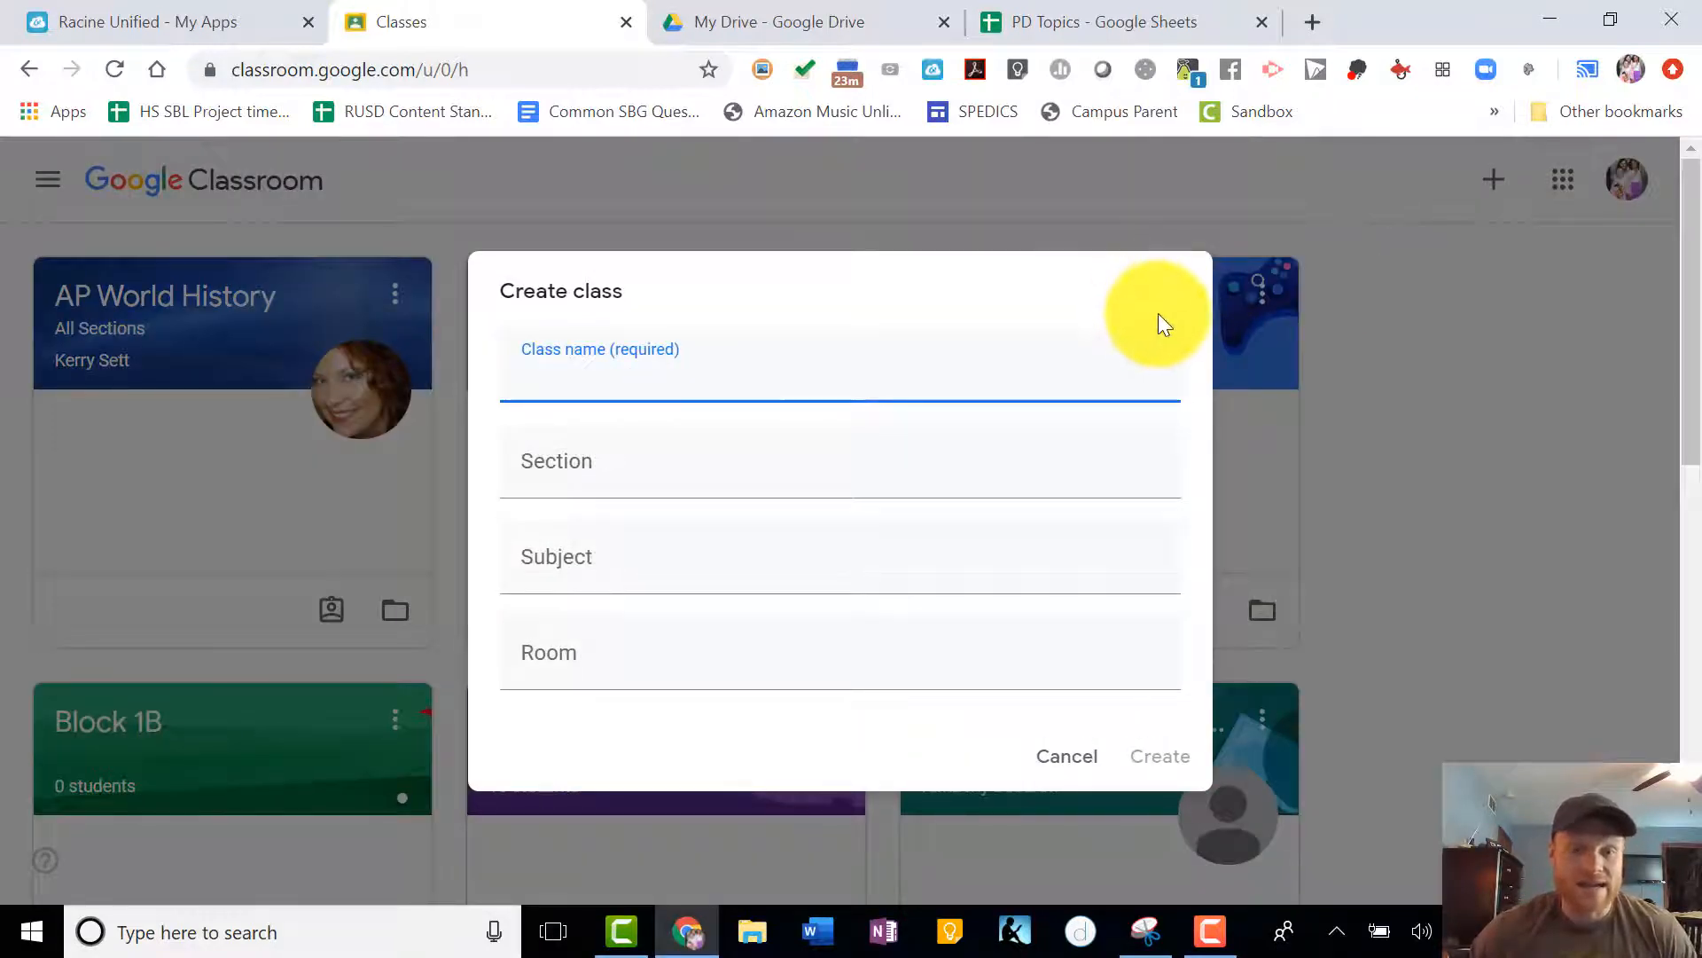
type("T")
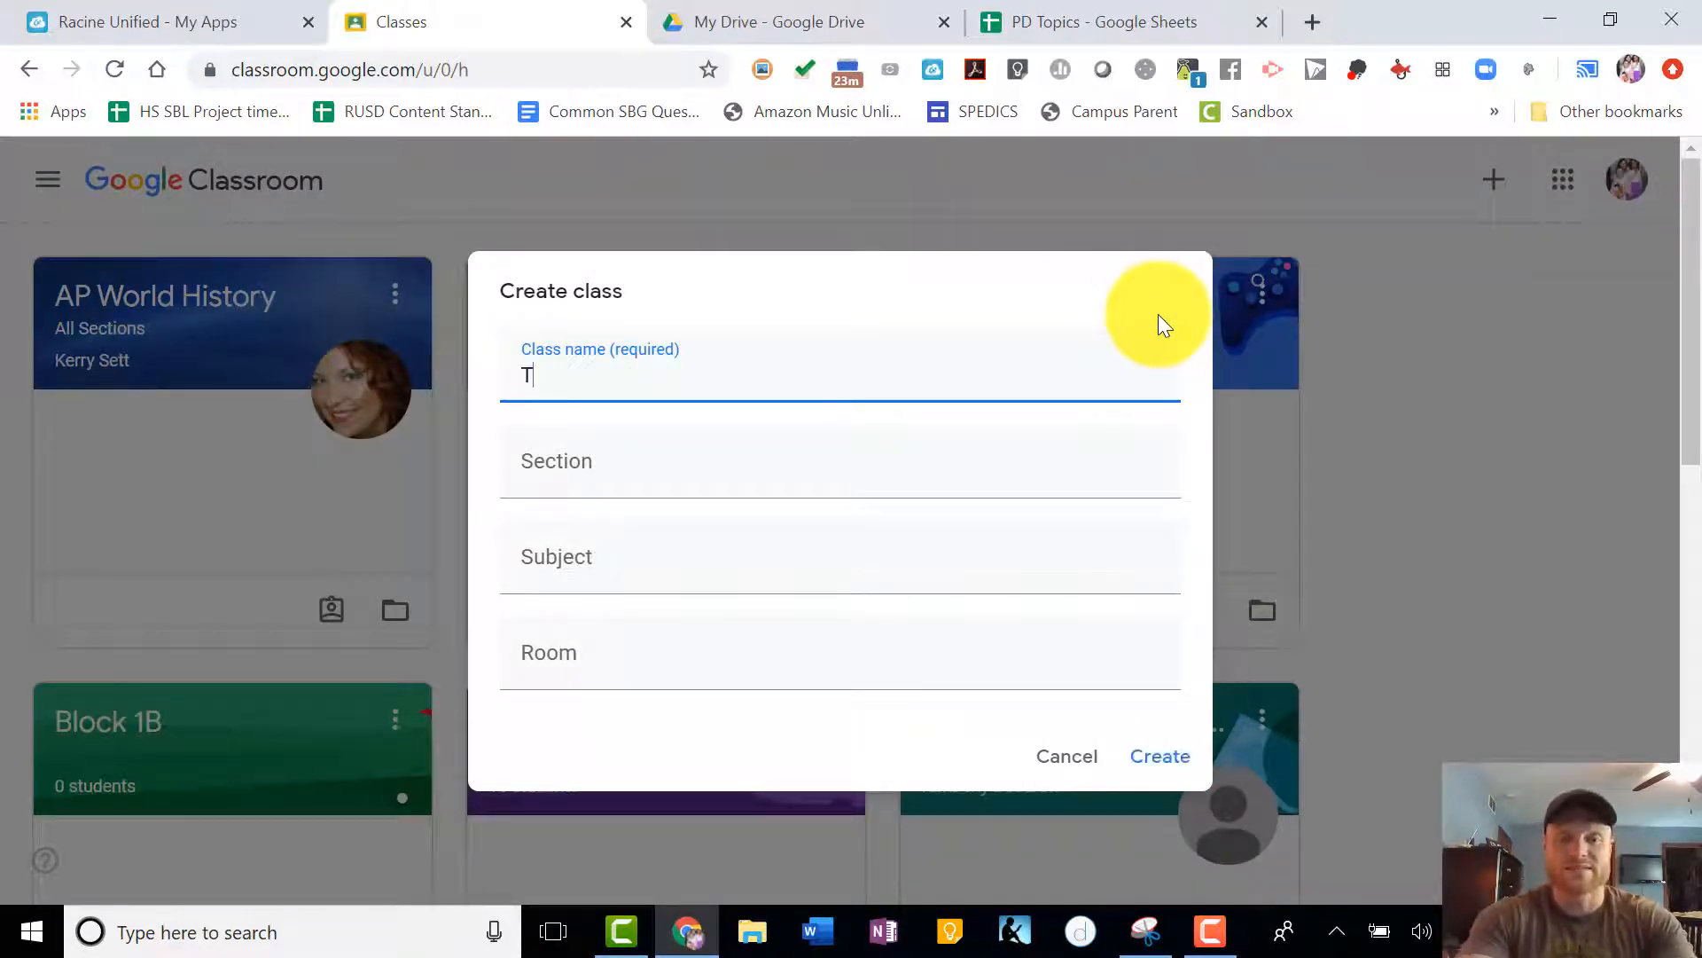
type("est Class")
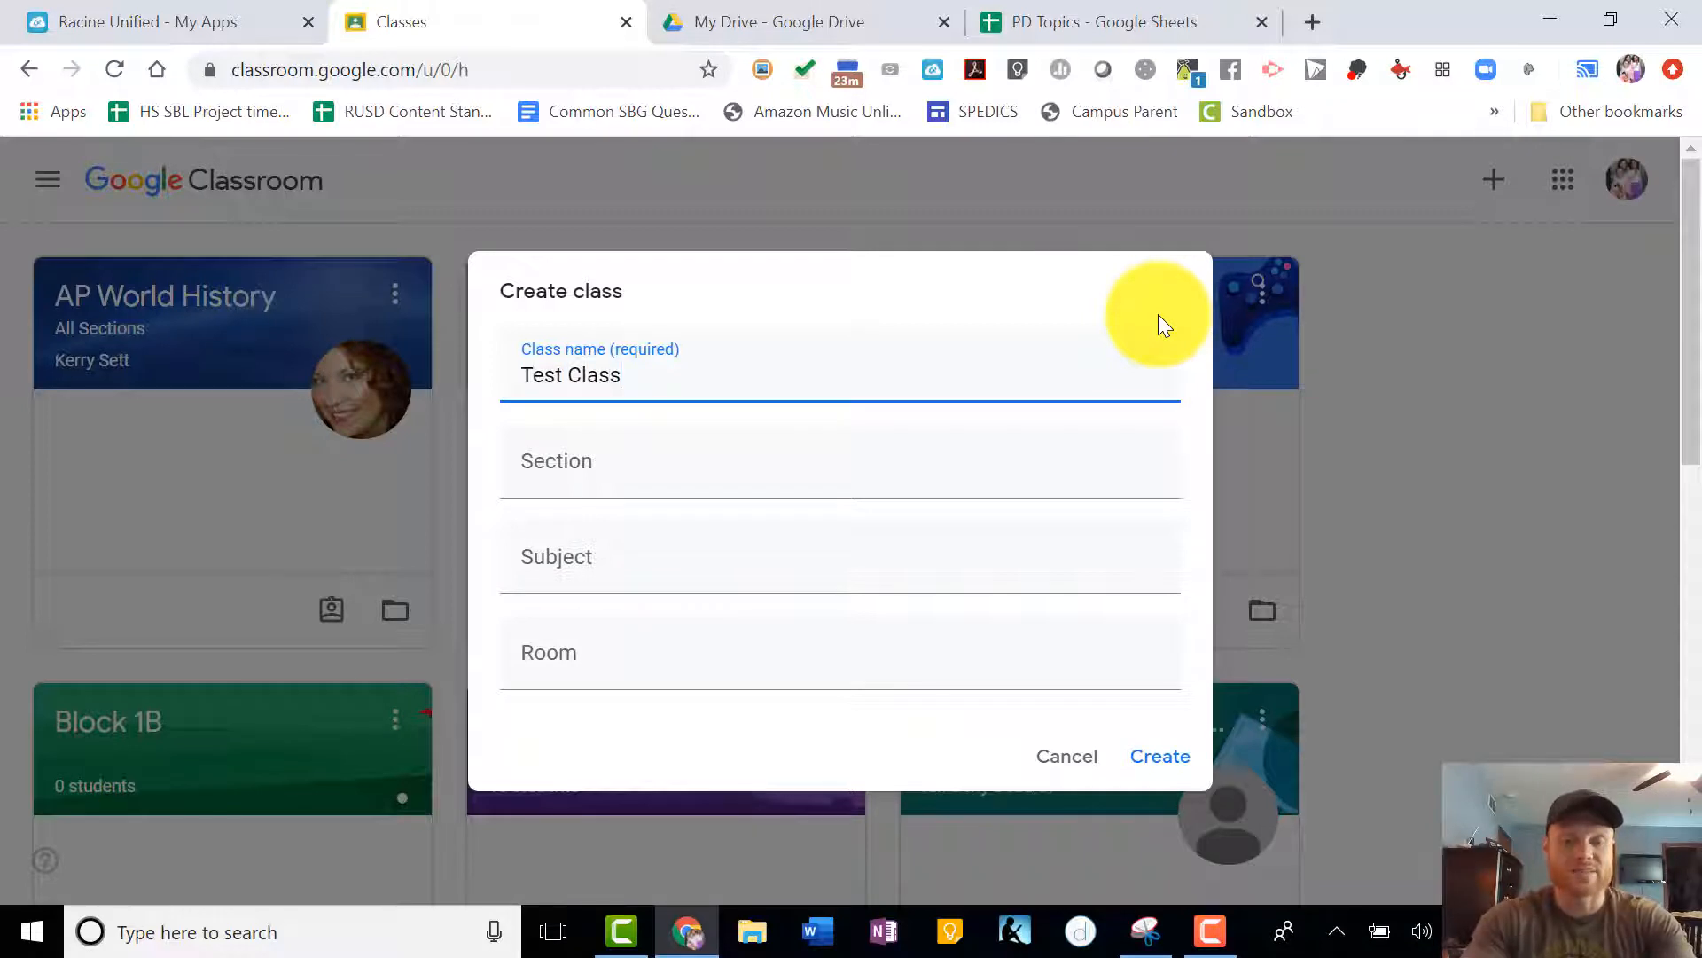
type("(Period")
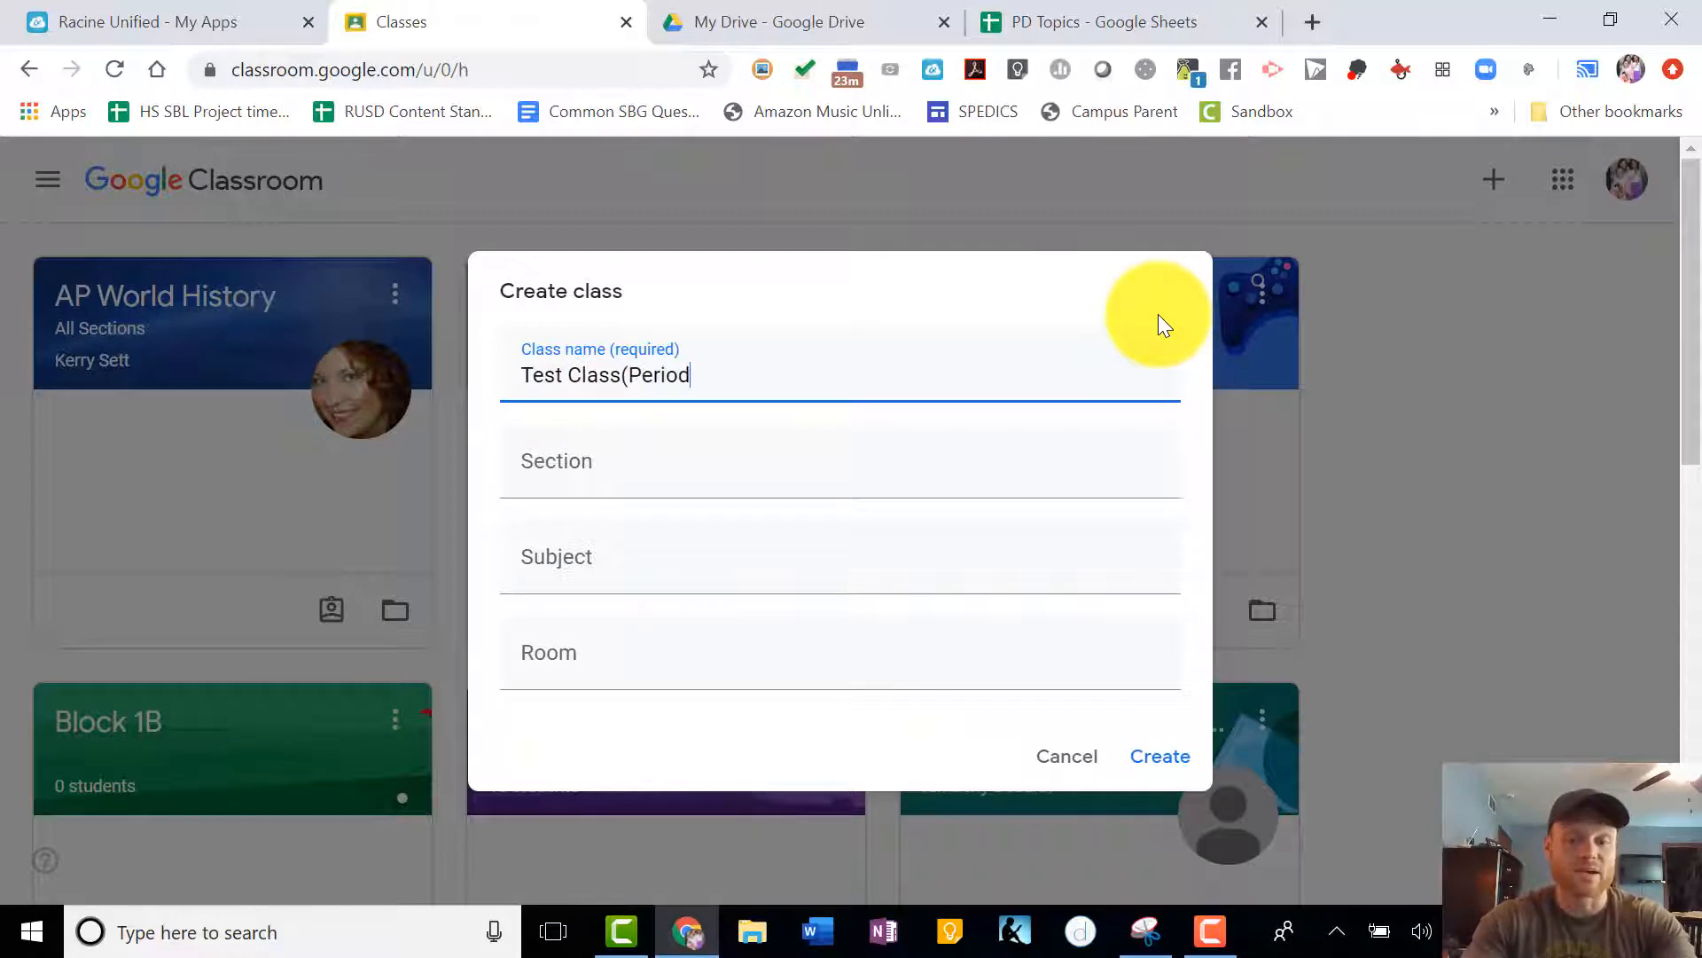
type("/Block)")
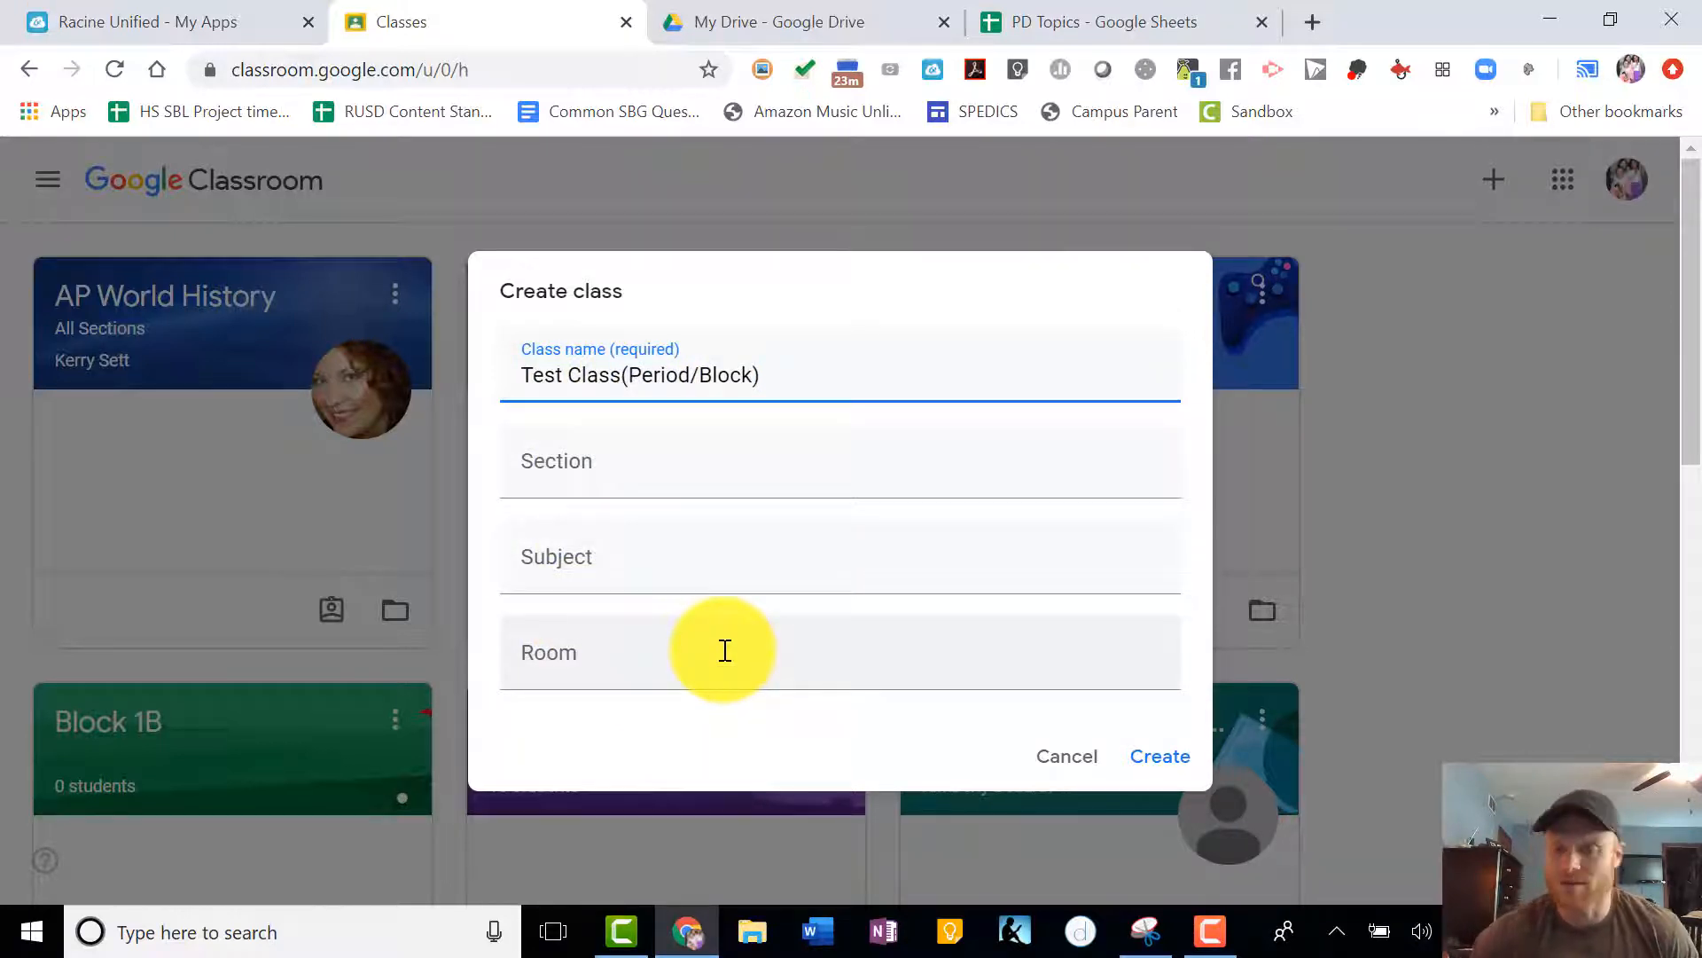
left_click(1158, 755)
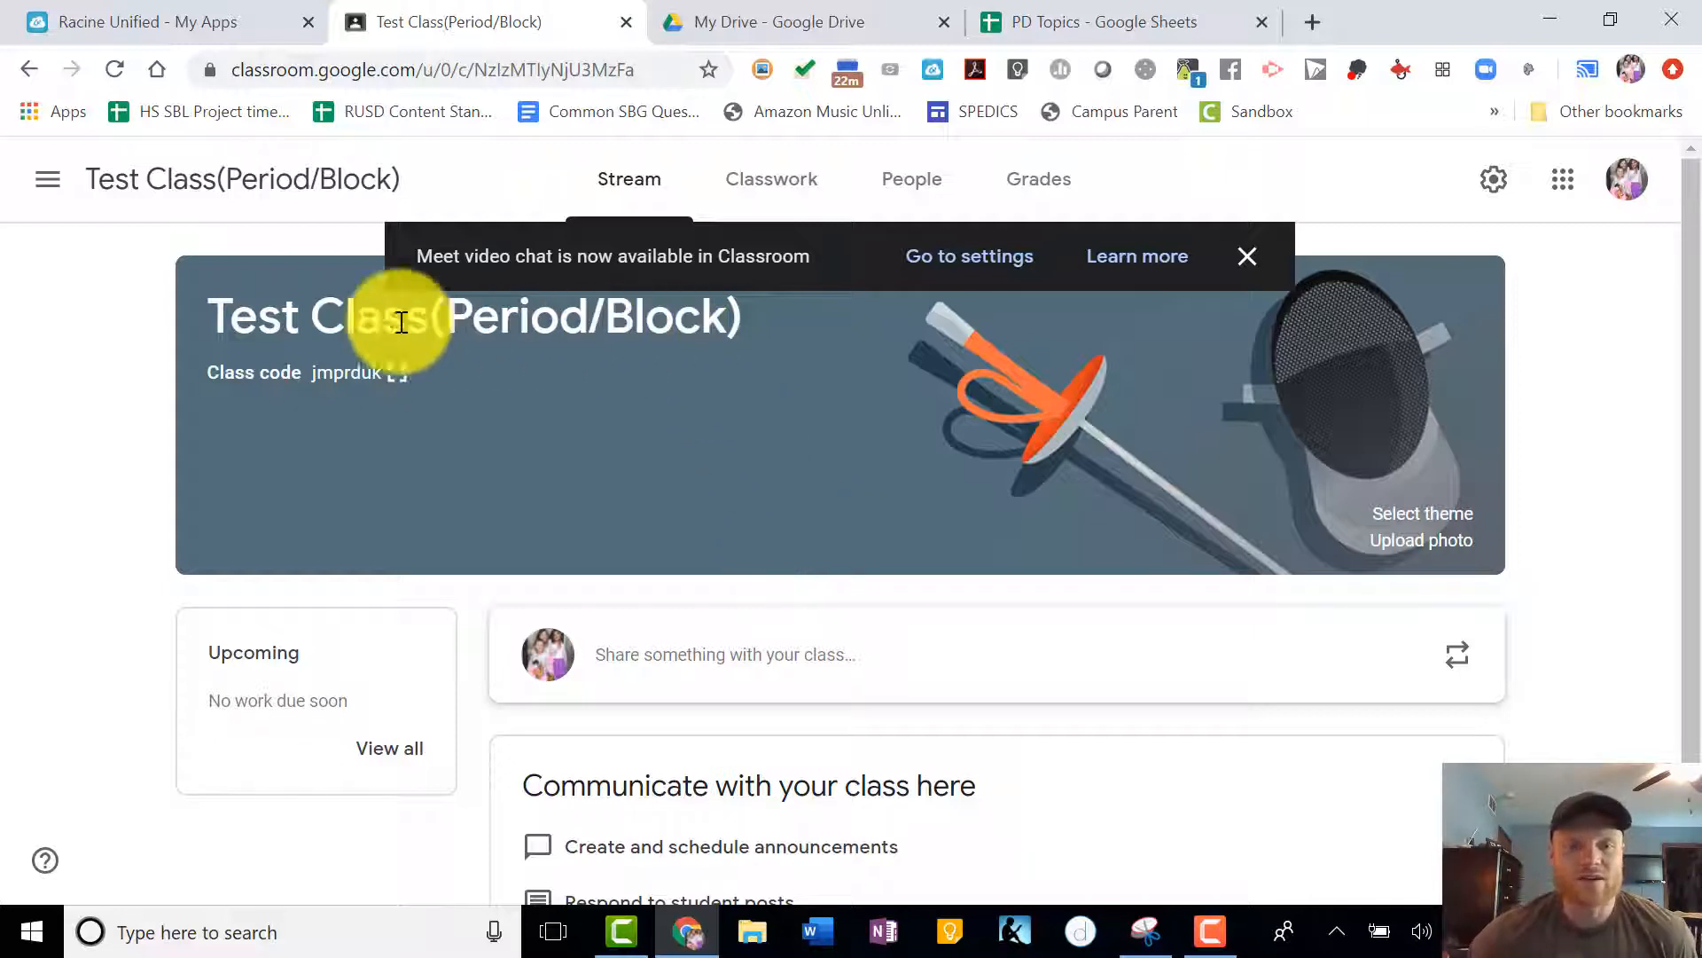
- Look through the list of taught and enrolled classes in the main navigation and close it
left_click(52, 188)
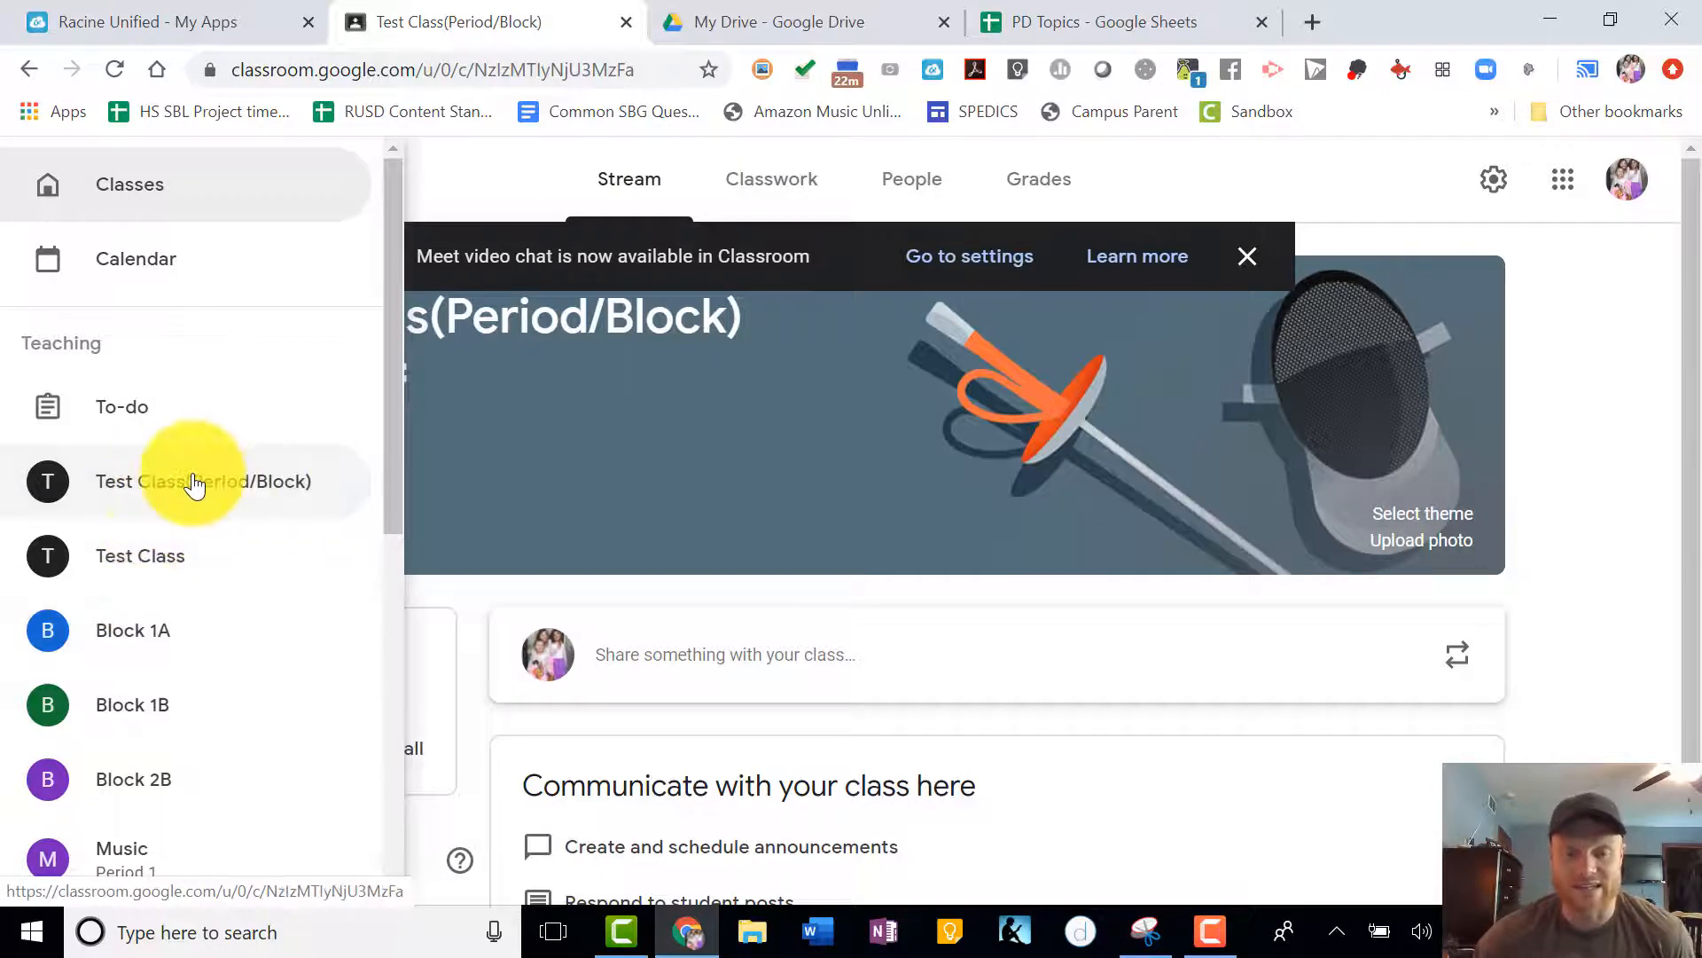
scroll(182, 627, "down", 4)
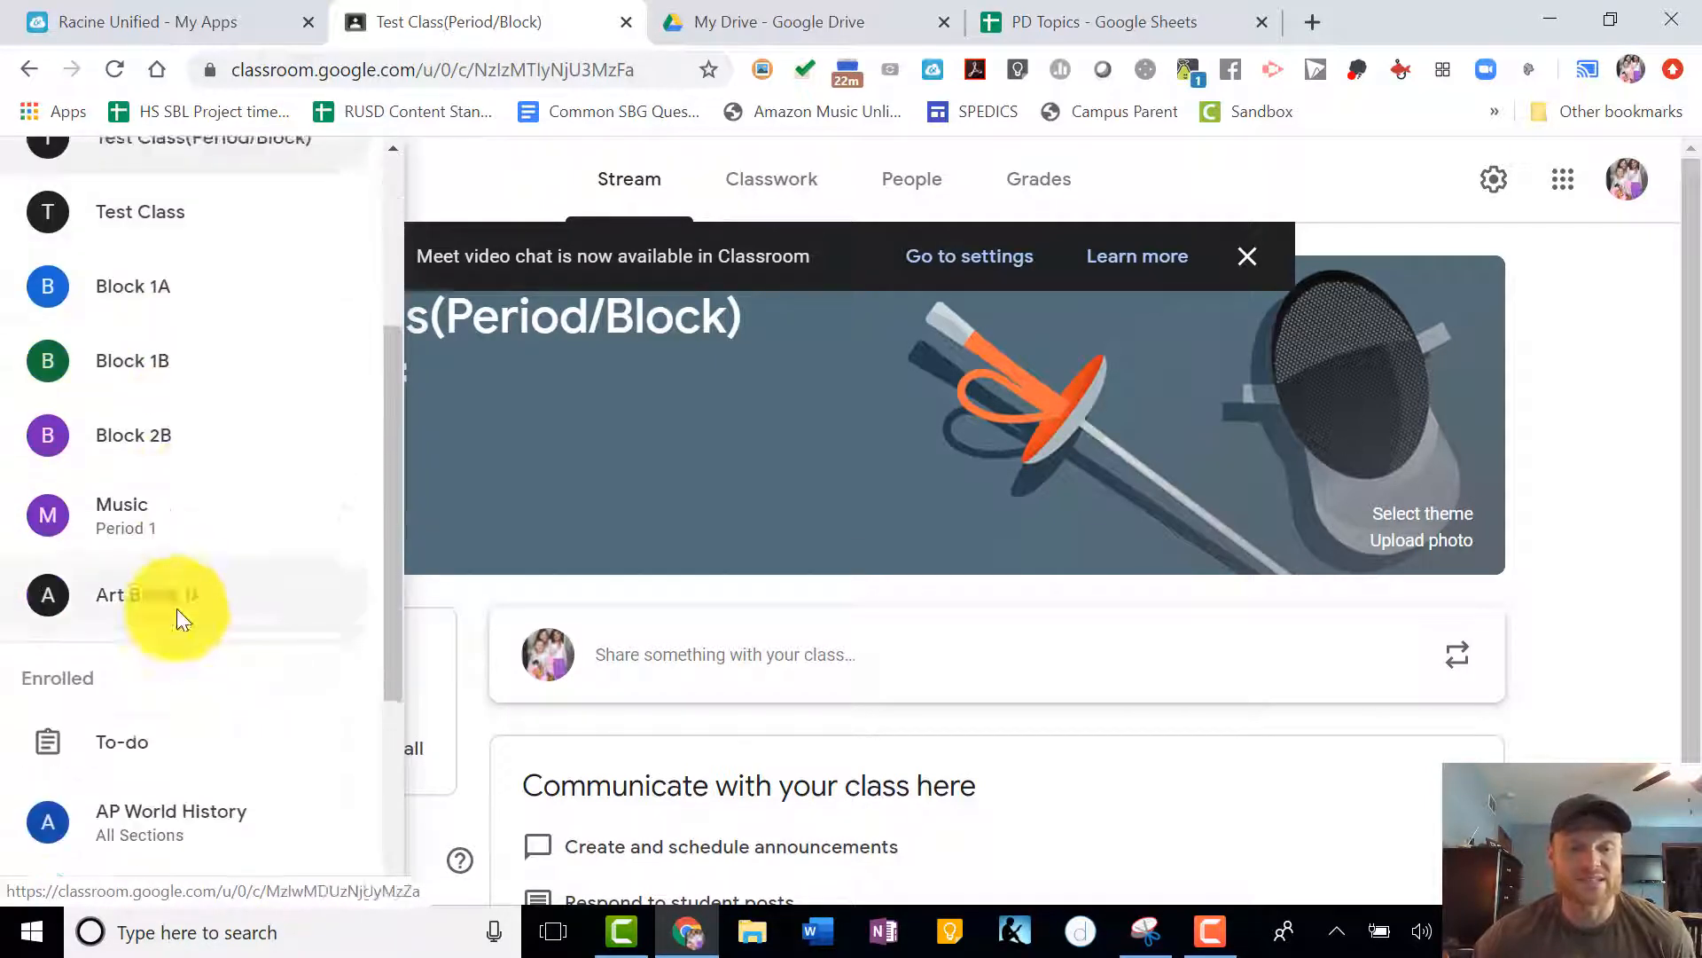
scroll(177, 346, "up", 4)
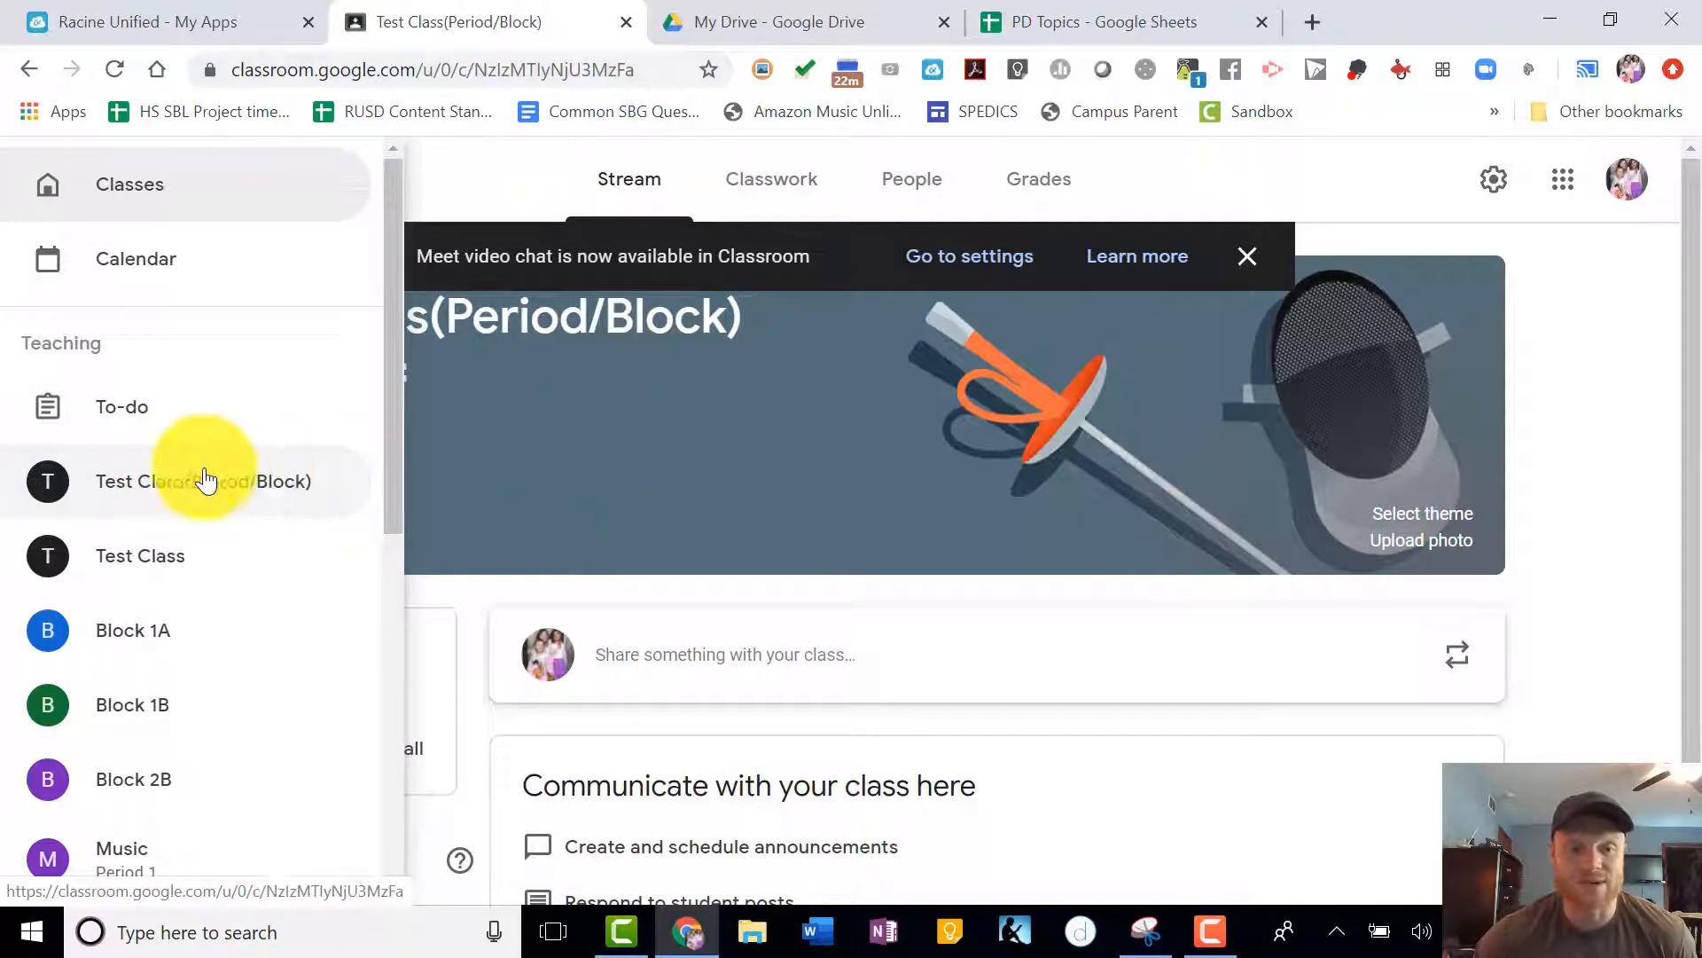
left_click(545, 476)
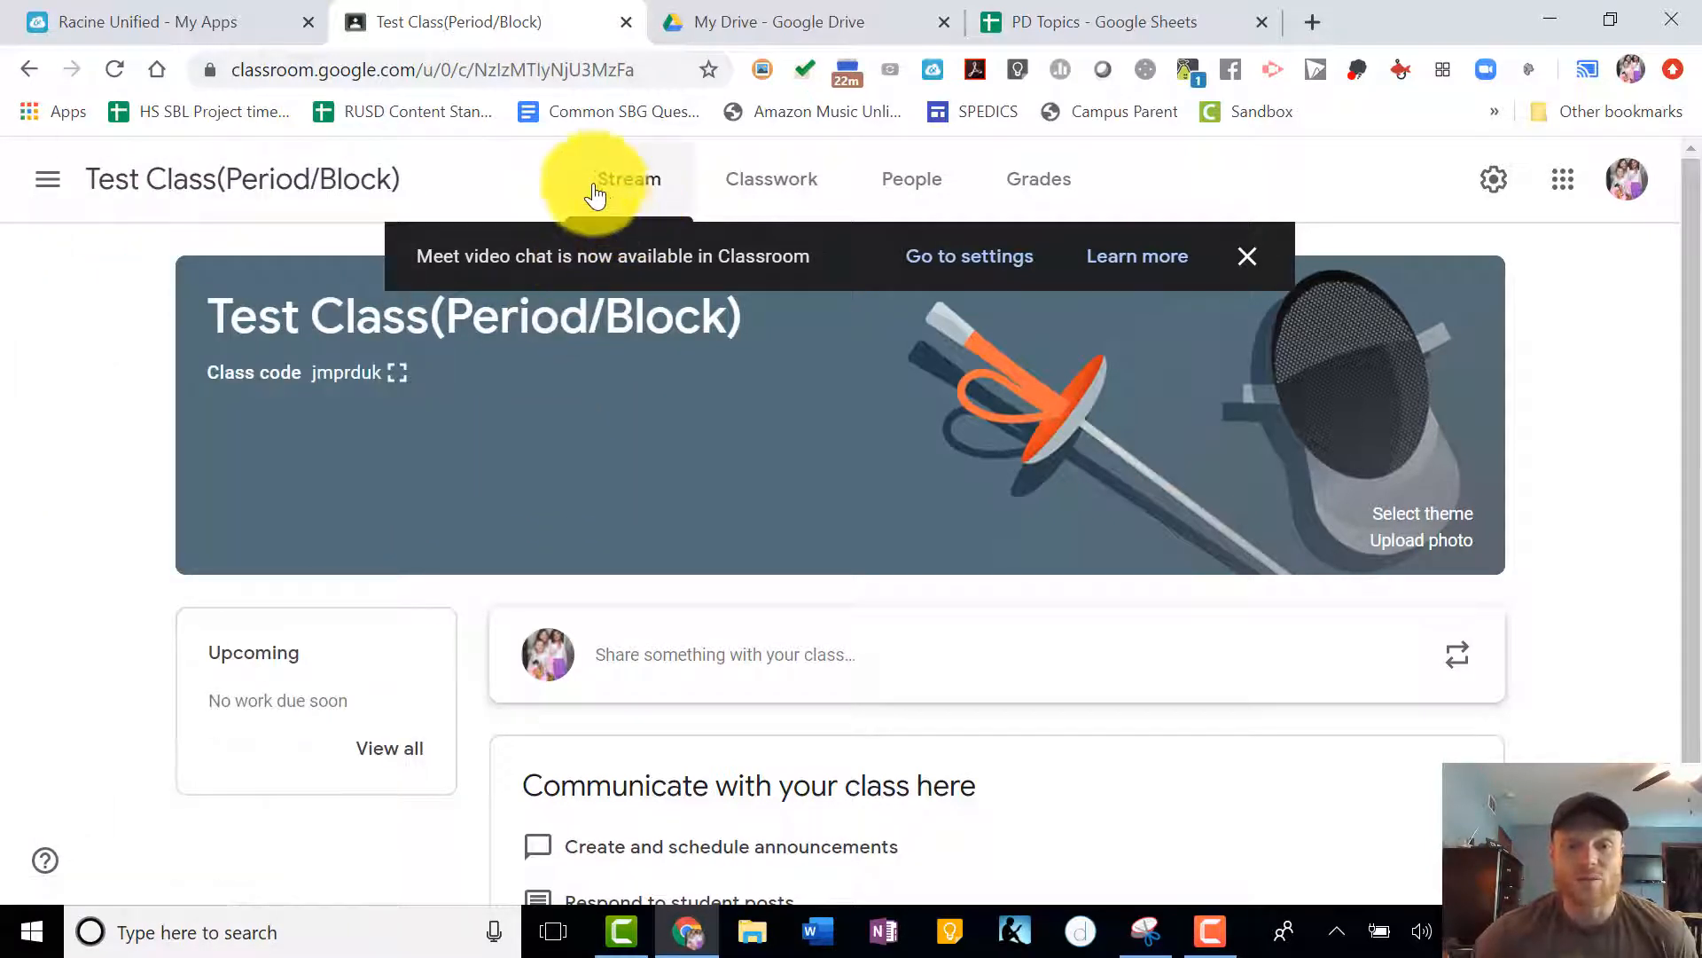
- Write the announcement "This is a test Post!" in the class stream
left_click(640, 189)
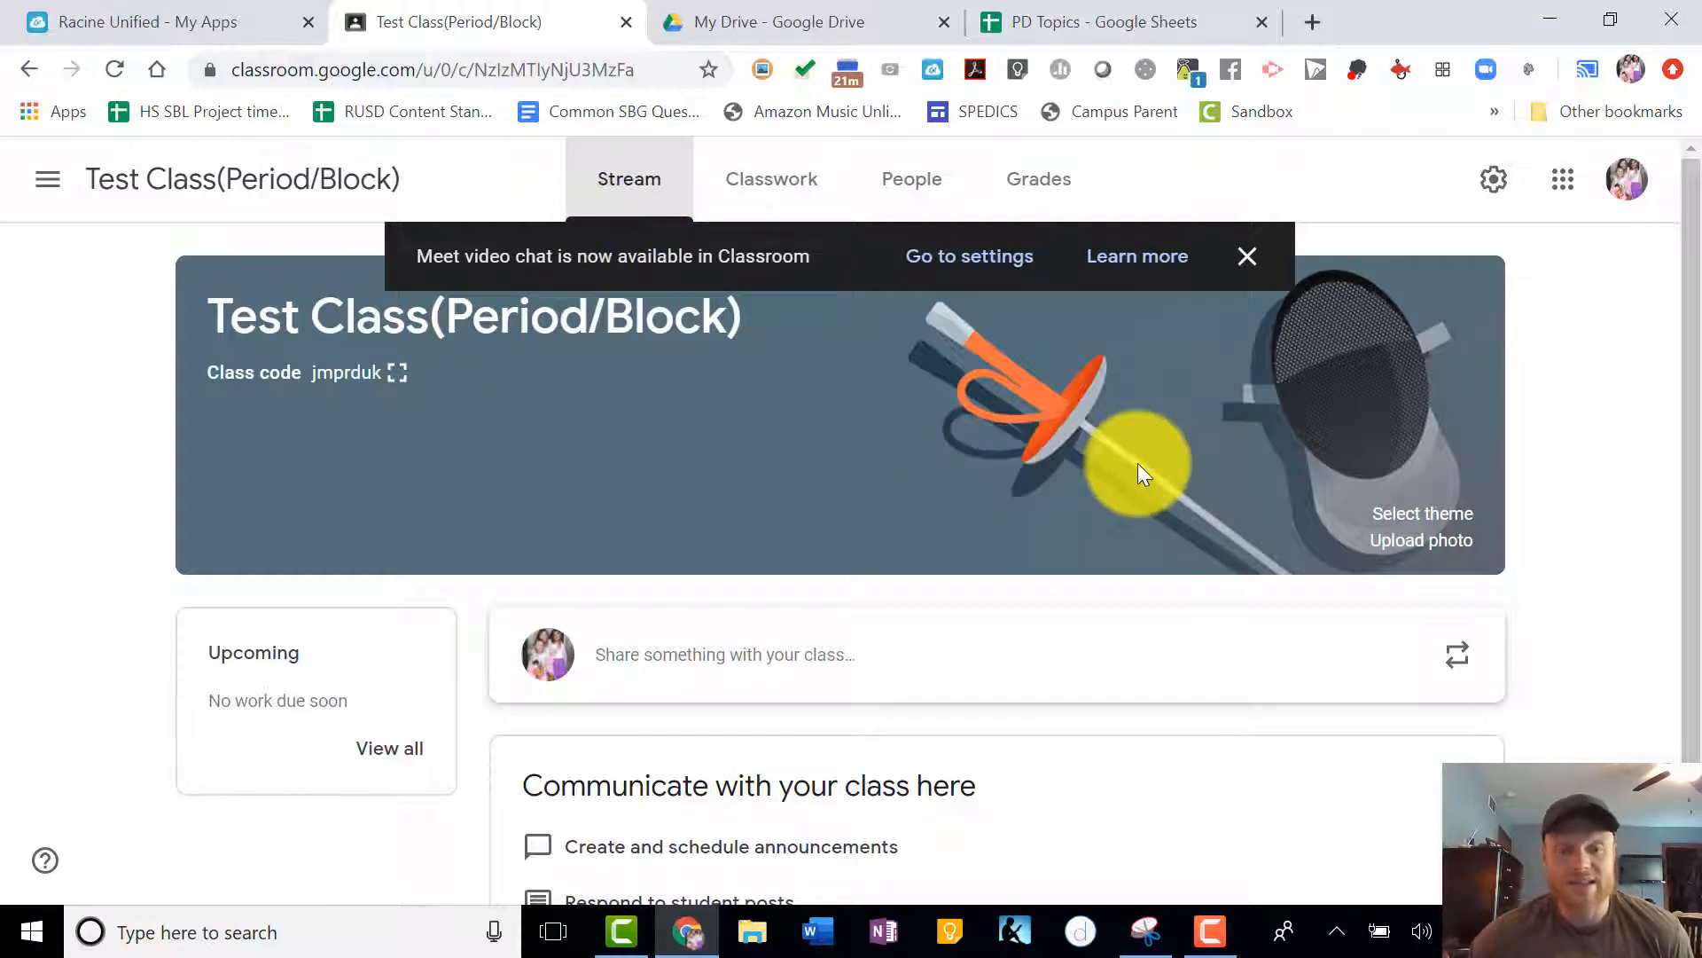
scroll(1200, 517, "down", 1)
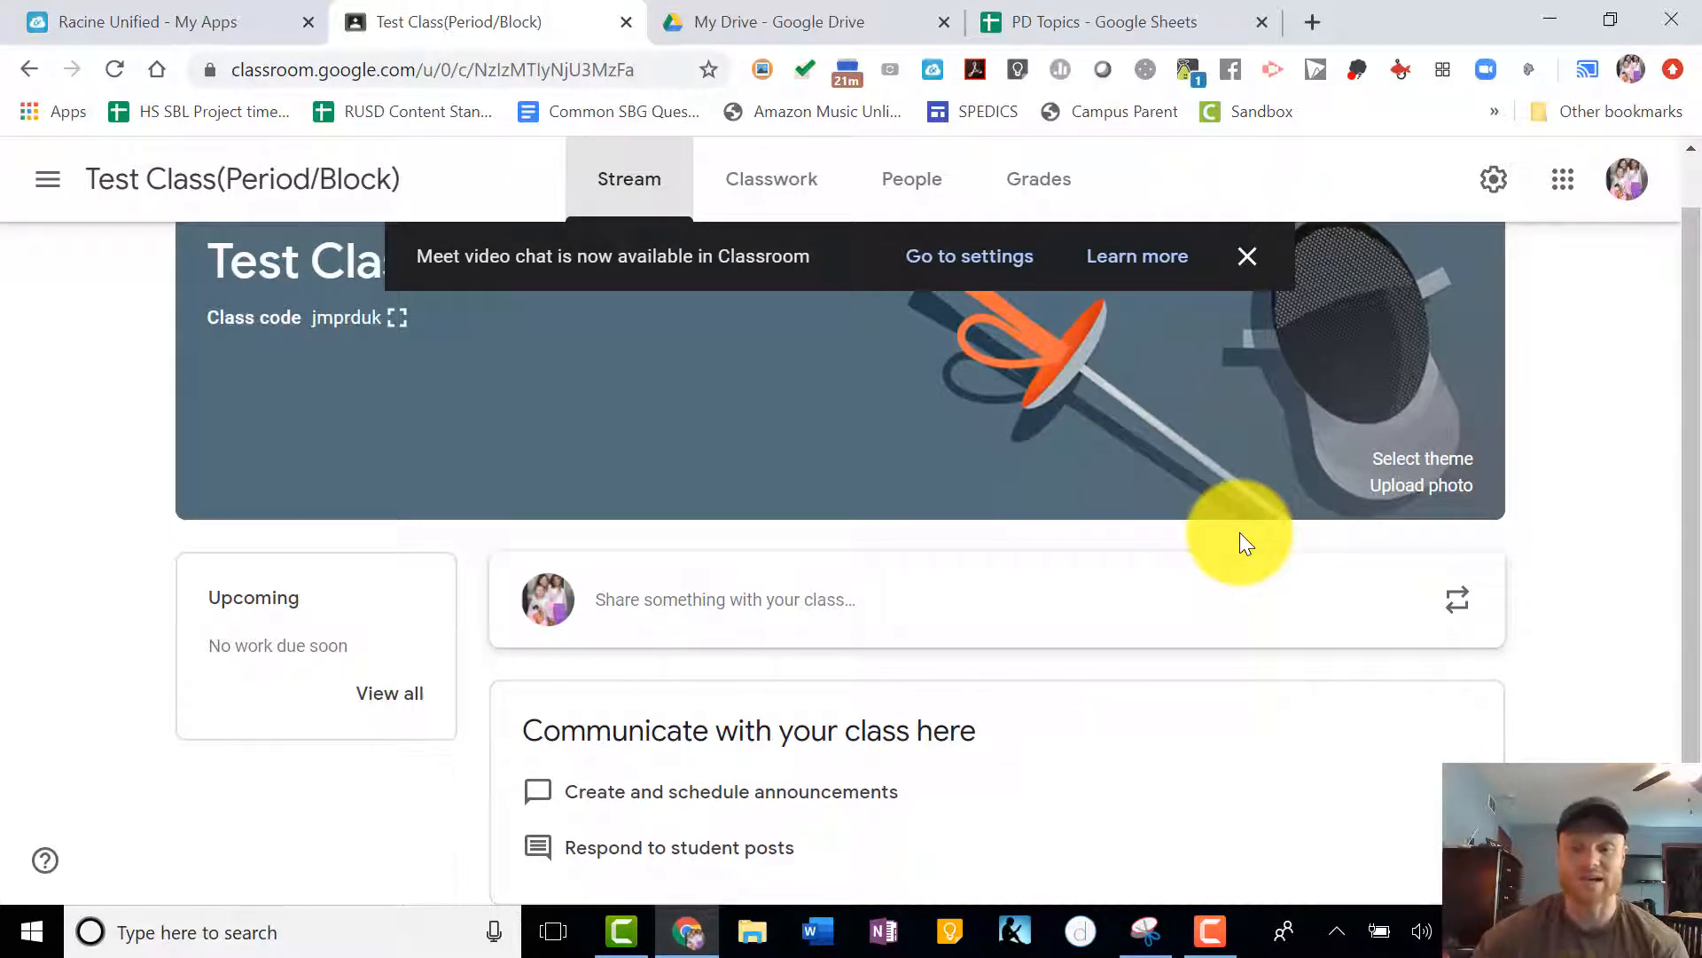
left_click(684, 608)
scroll(910, 721, "down", 2)
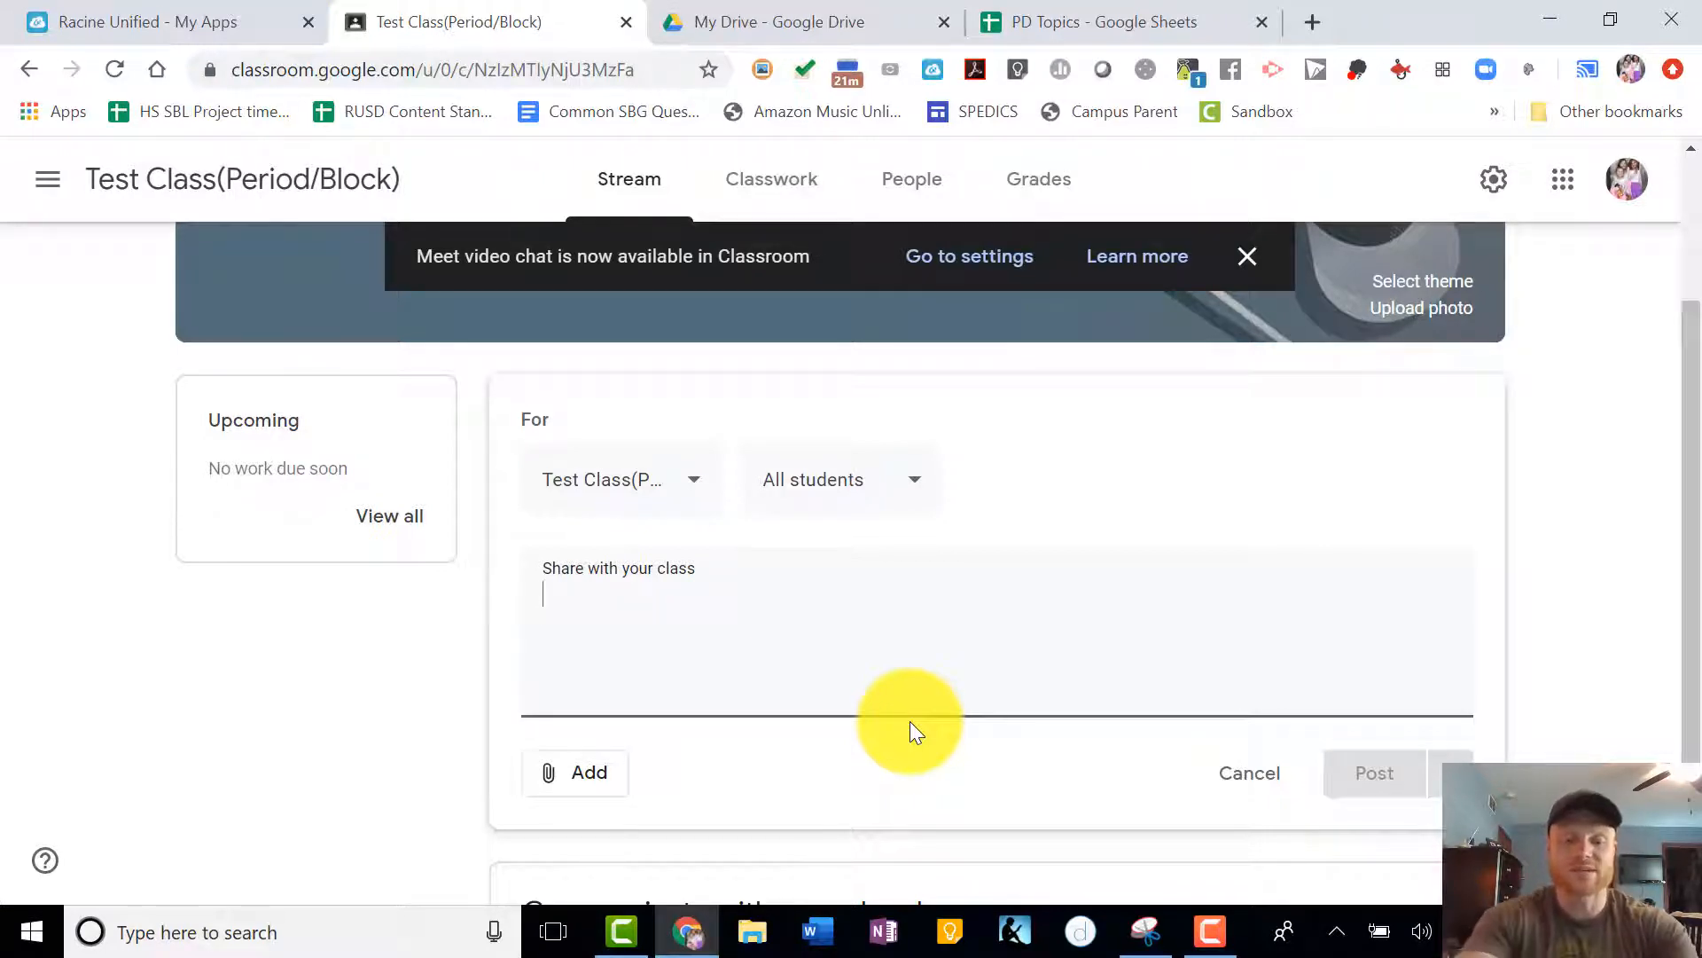
type("This is a te")
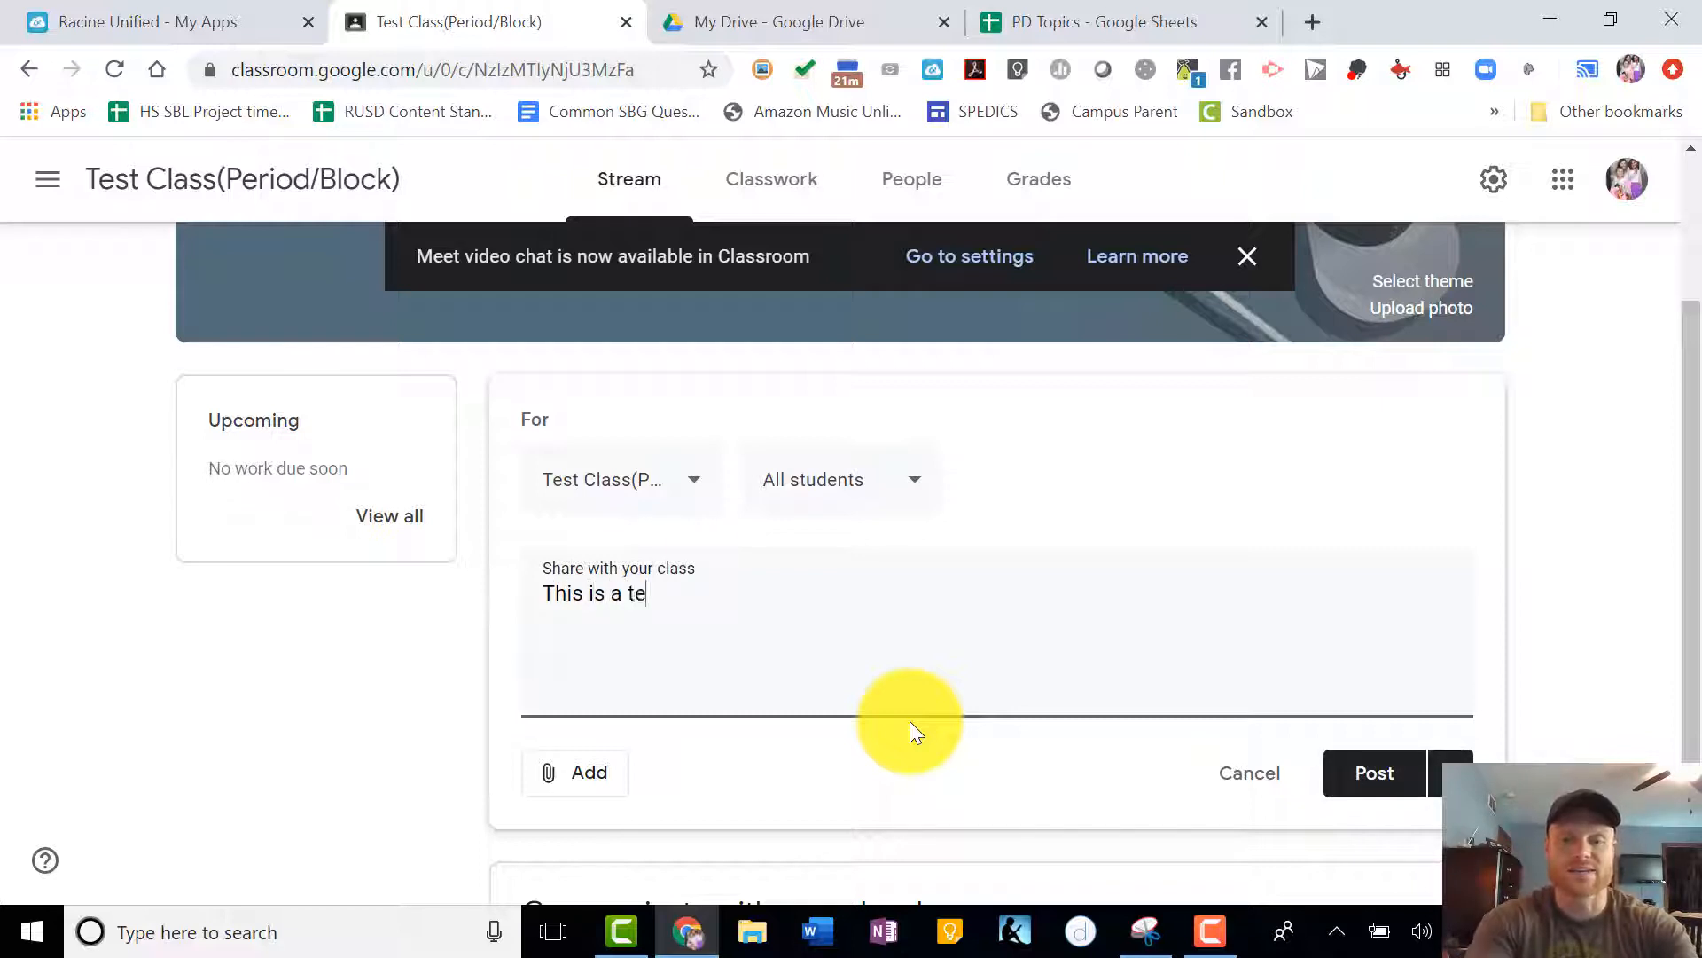
type("st Post!")
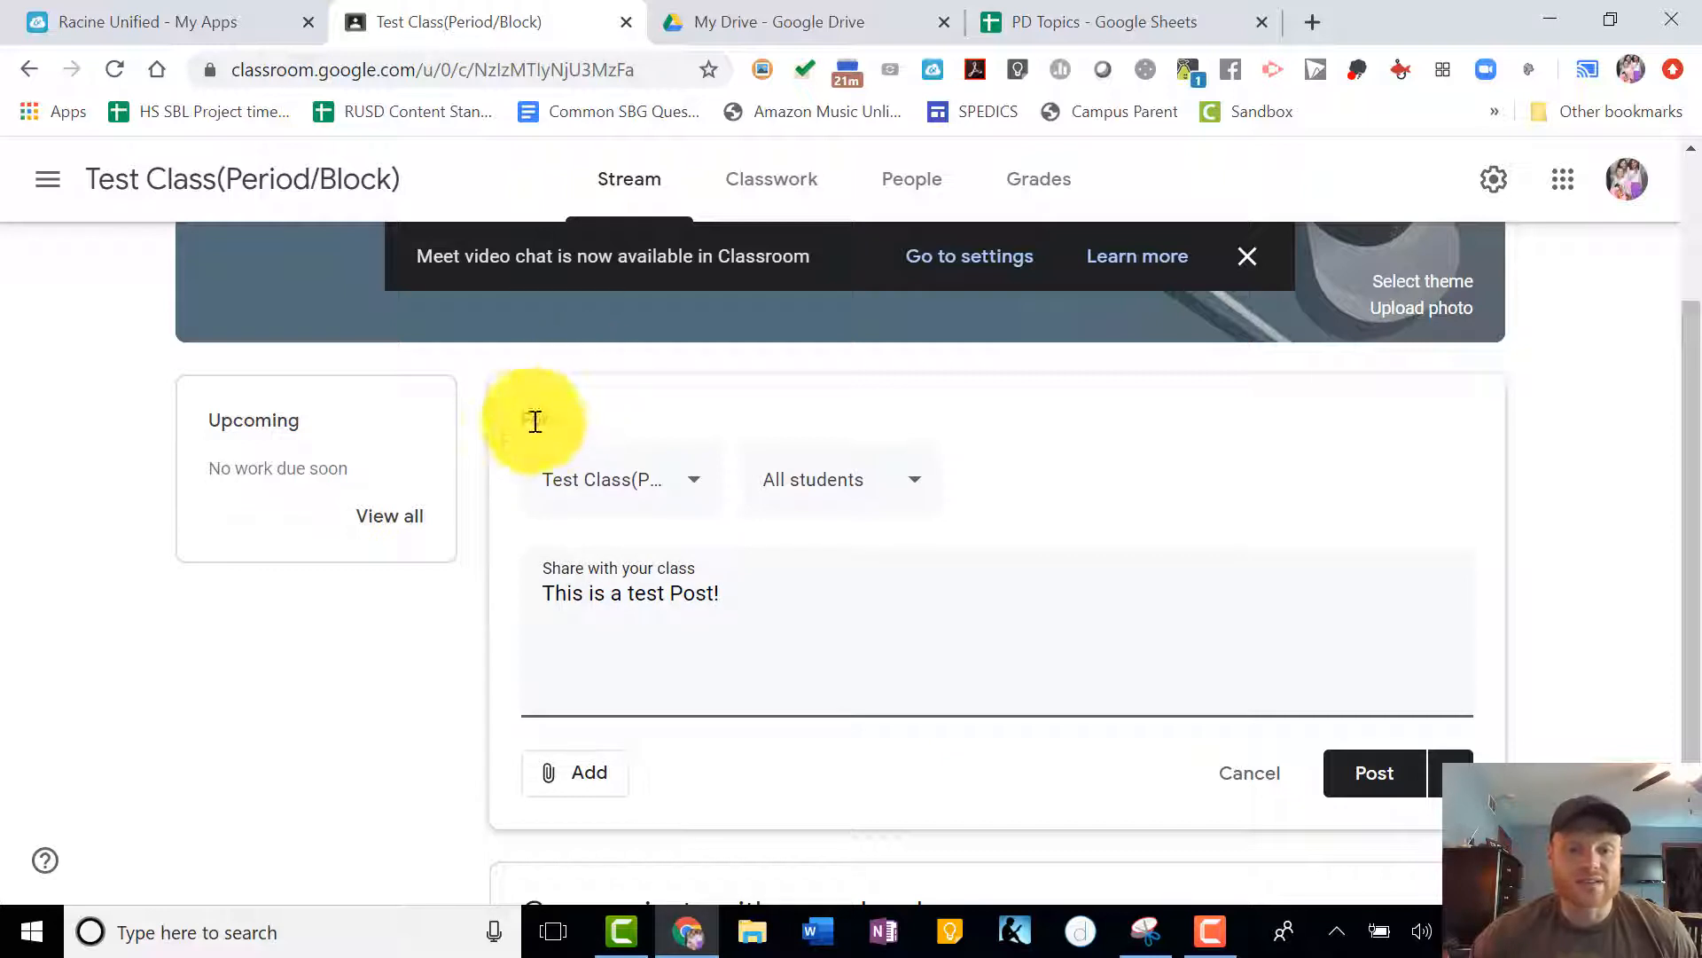
- Check the announcement's class and student audience options and post it to all students of the current class
left_click(665, 482)
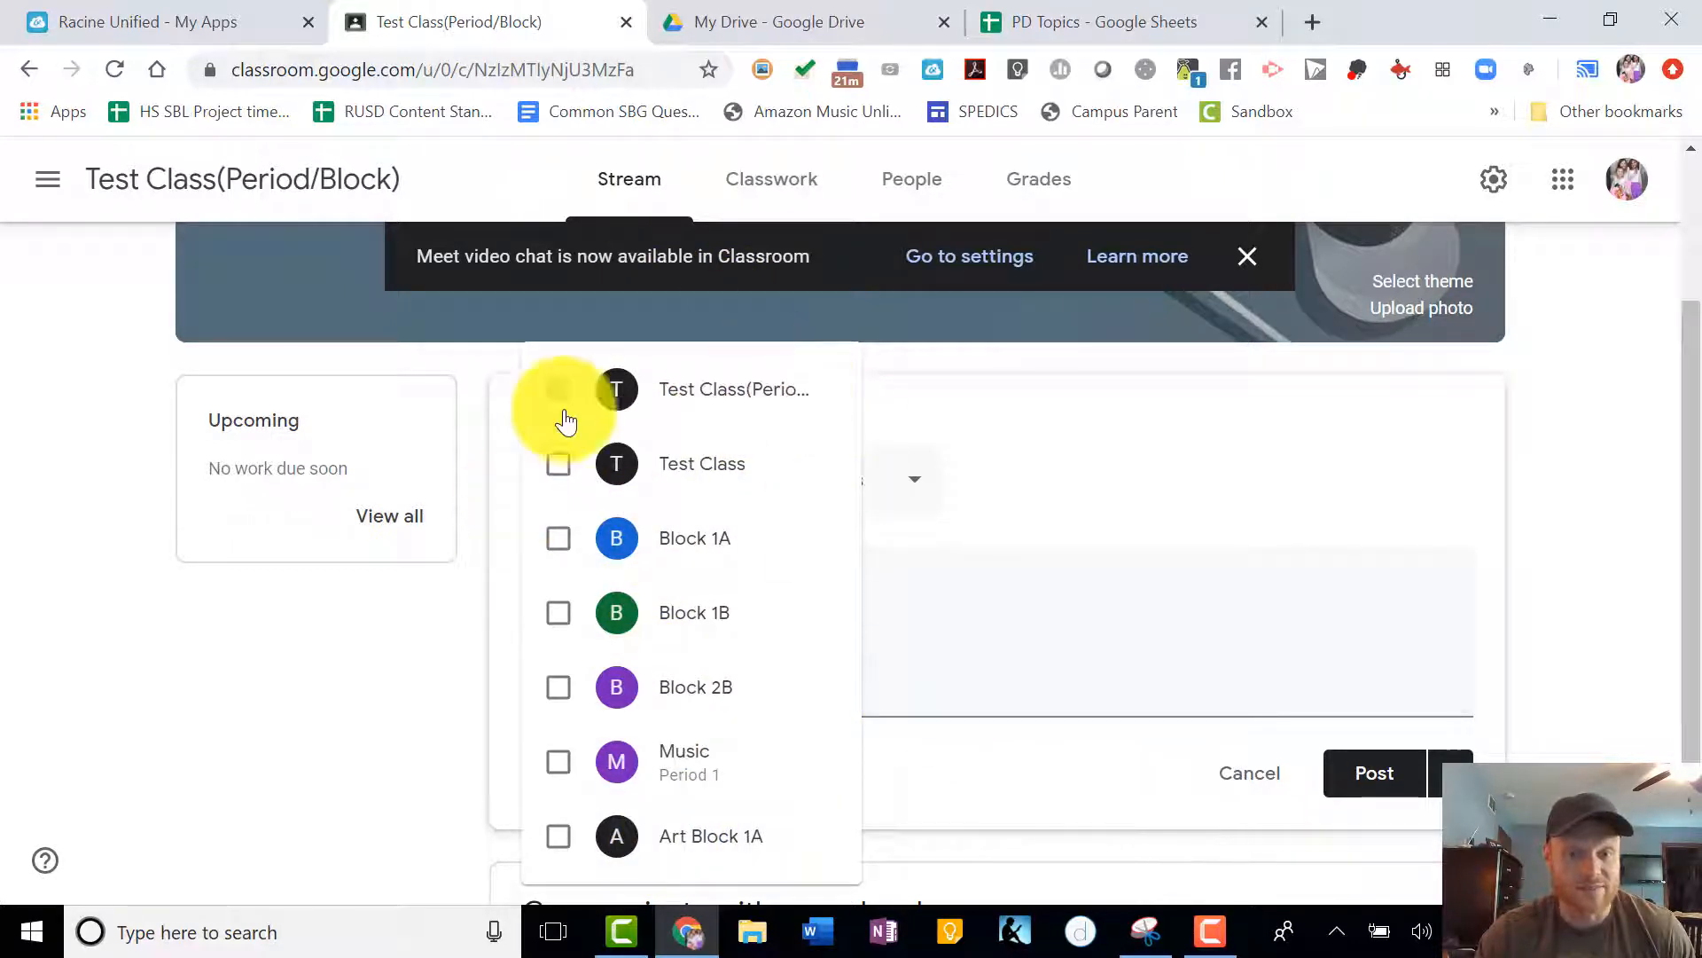
left_click(923, 642)
left_click(831, 483)
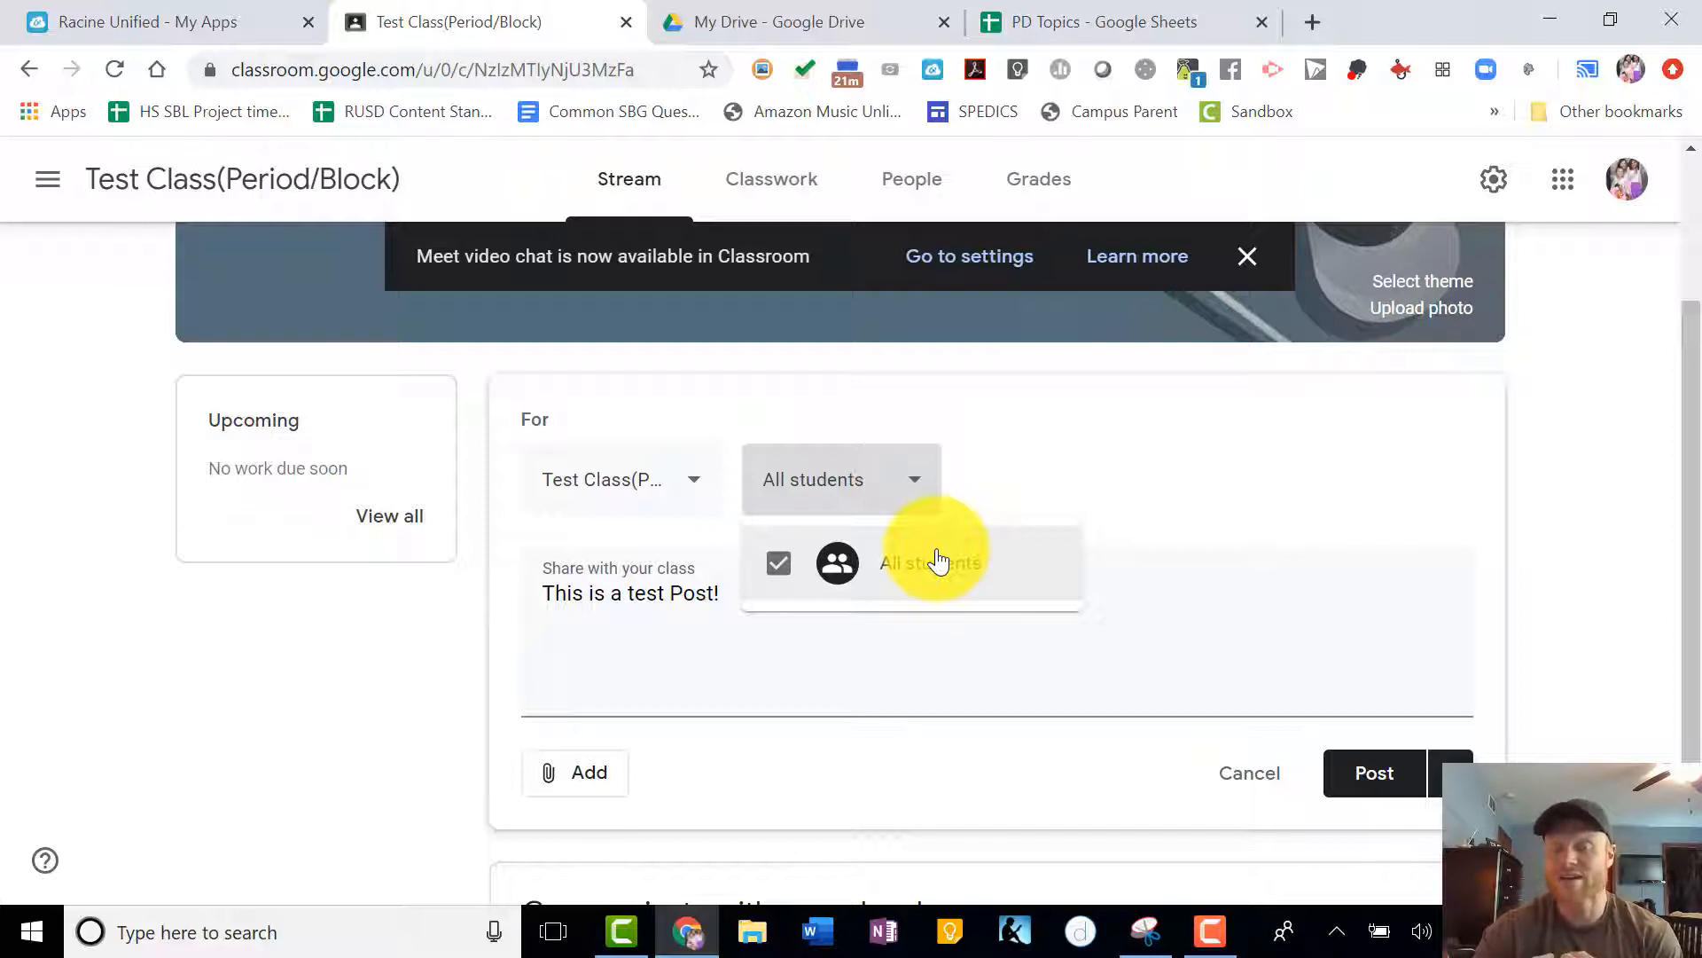
left_click(1053, 676)
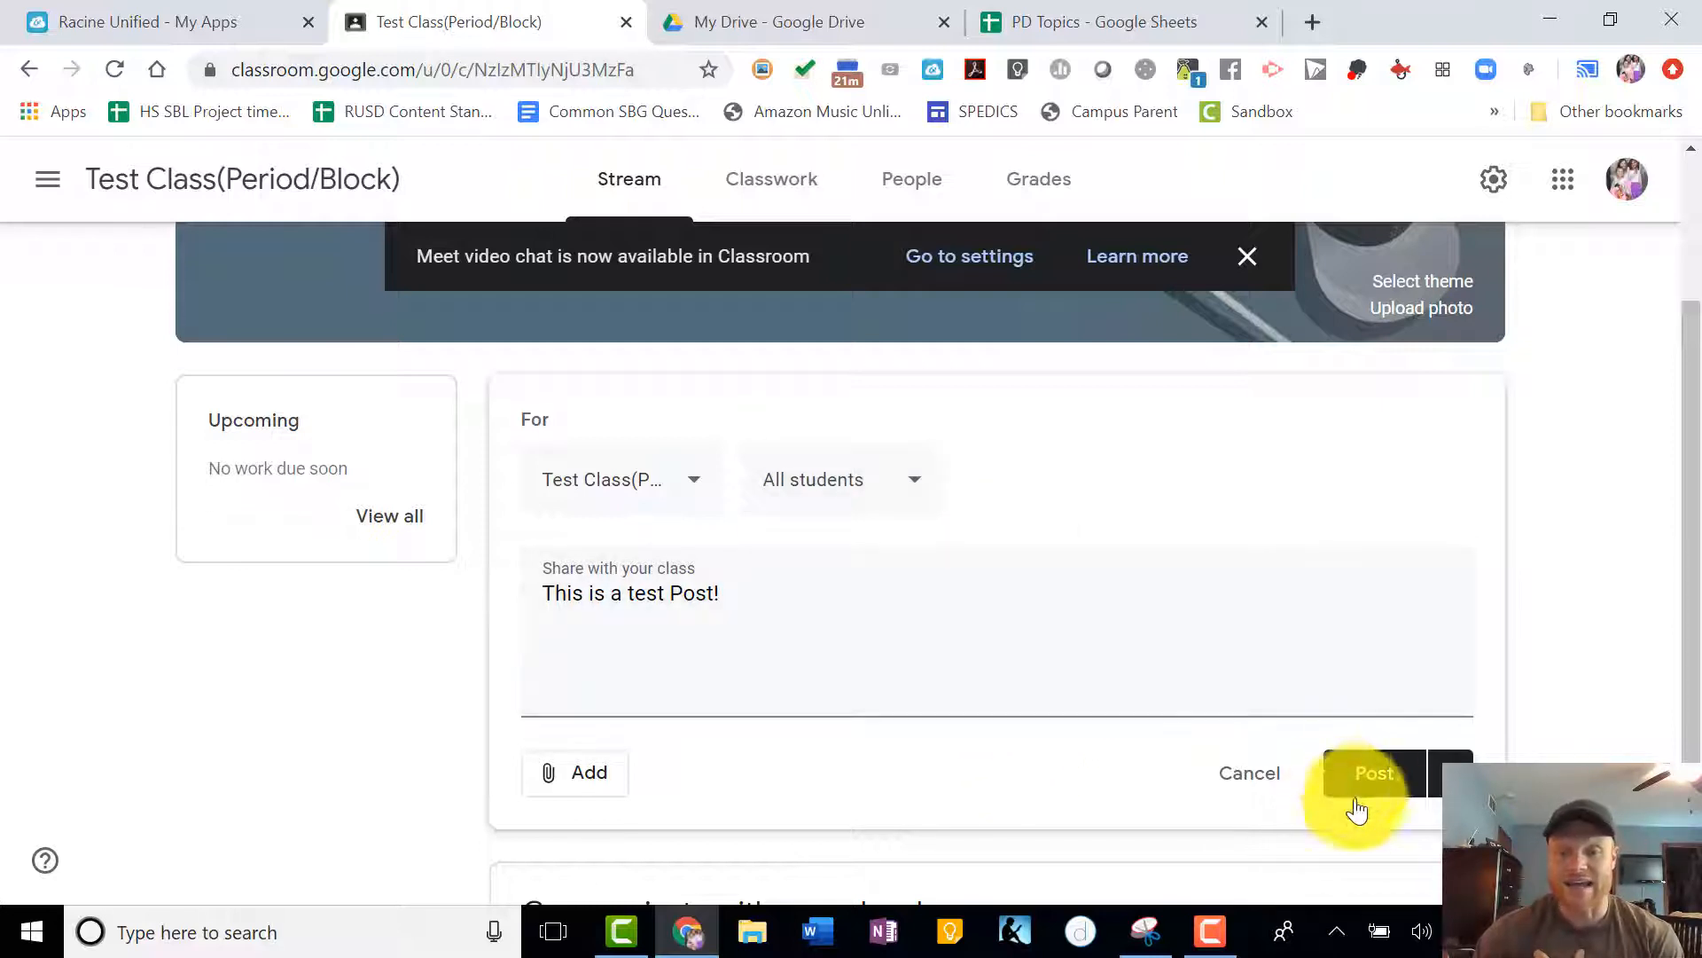
left_click(1374, 780)
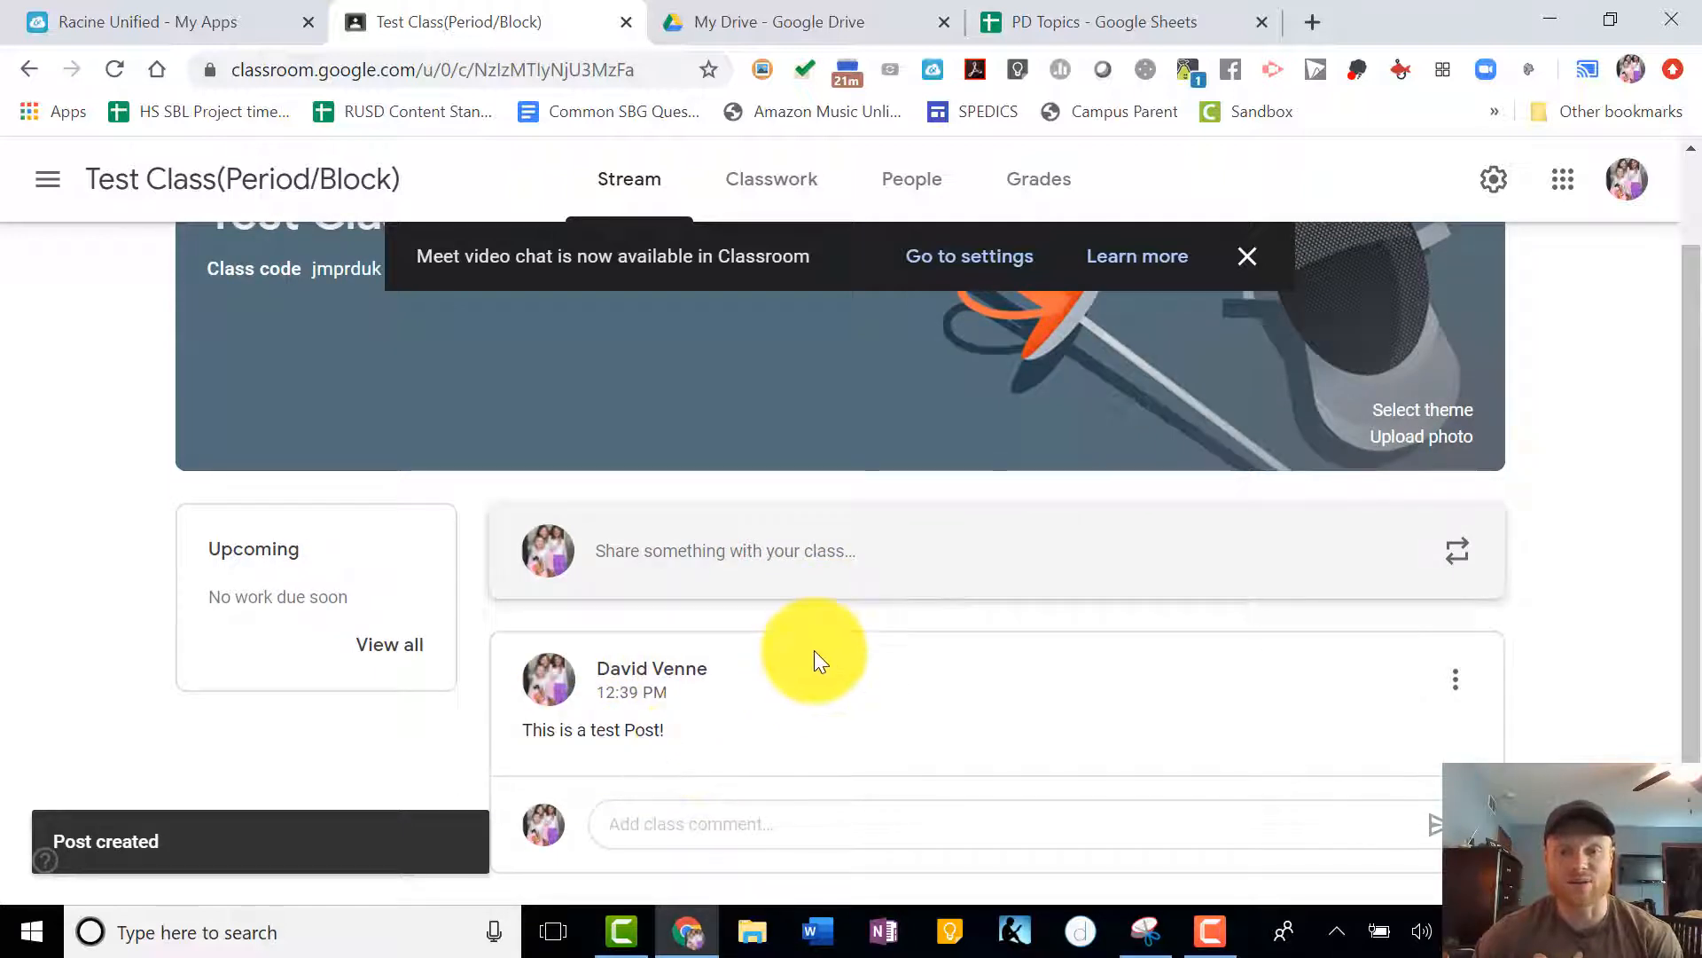
- Display the class code enlarged, close it, and dismiss the Meet video chat notice
scroll(764, 734, "up", 1)
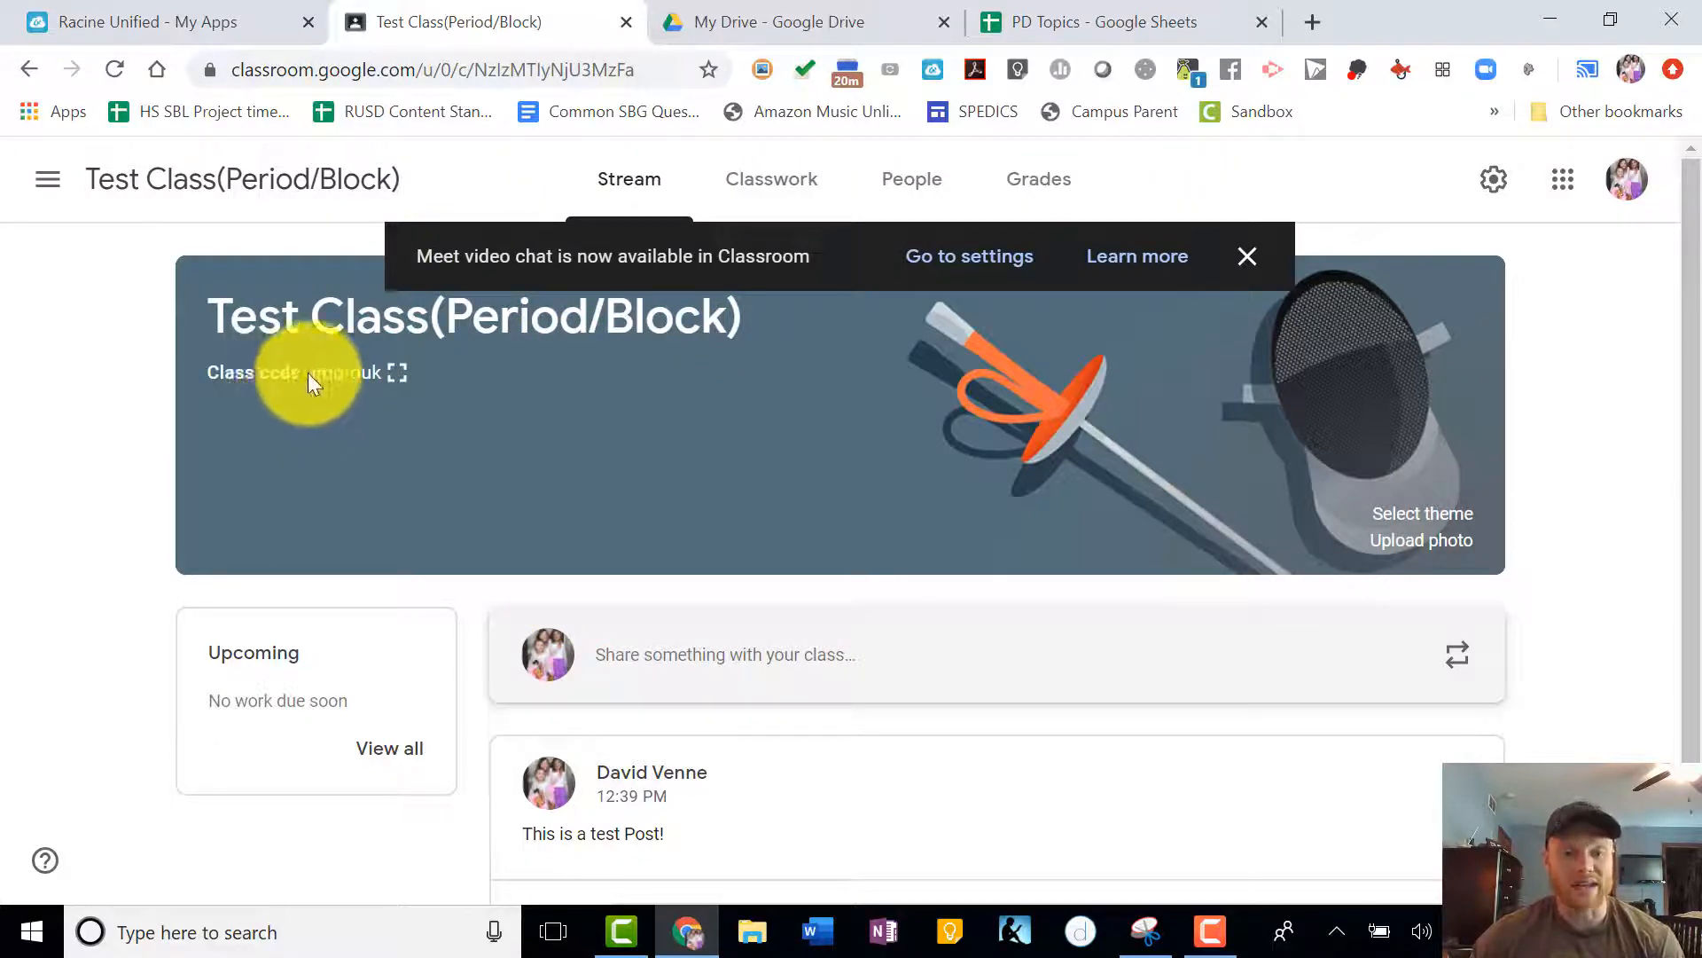
left_click_drag(382, 373, 298, 373)
left_click(379, 421)
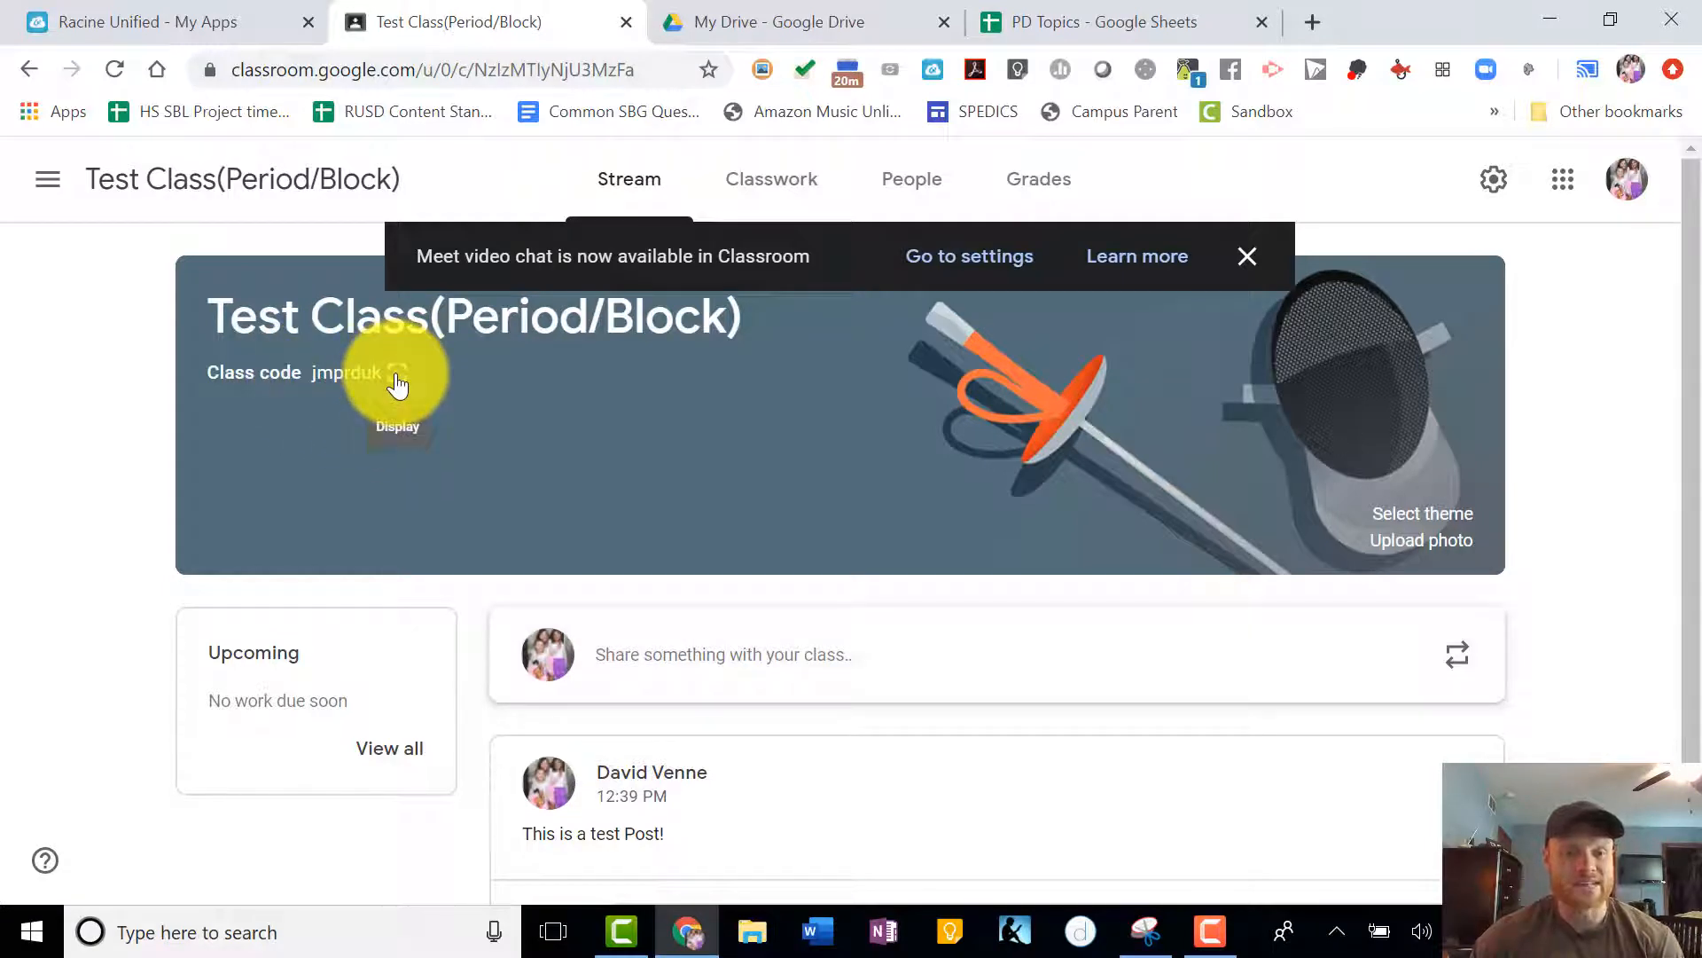
left_click(396, 376)
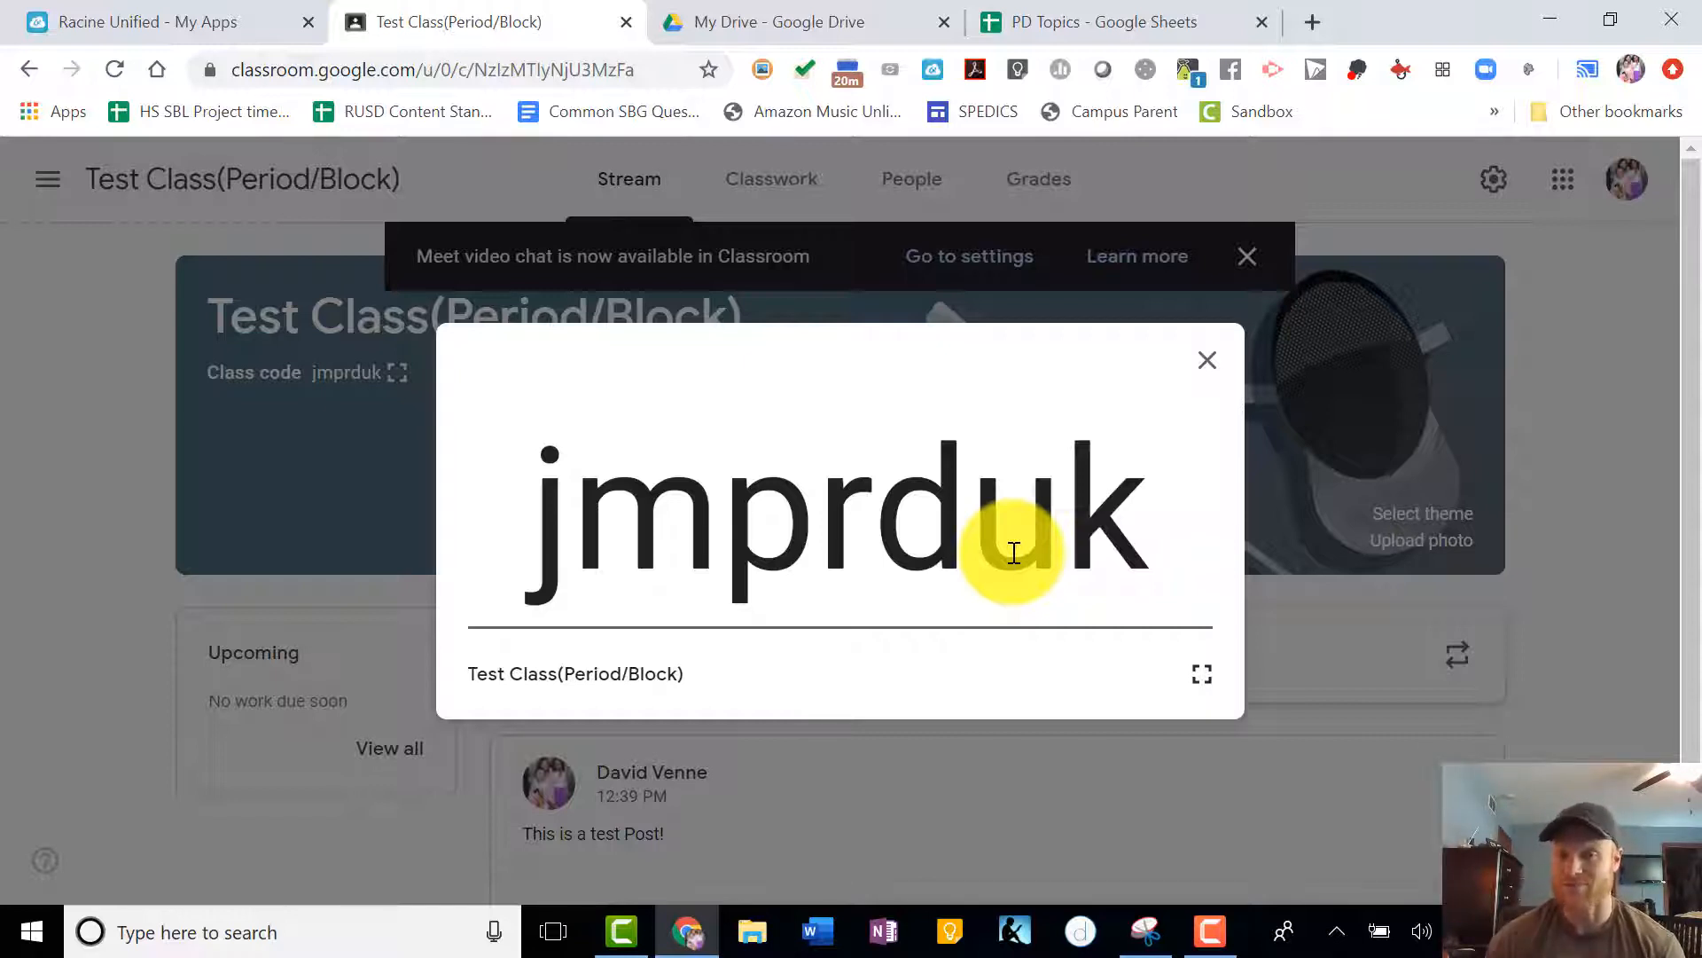
left_click(1213, 364)
left_click(1246, 256)
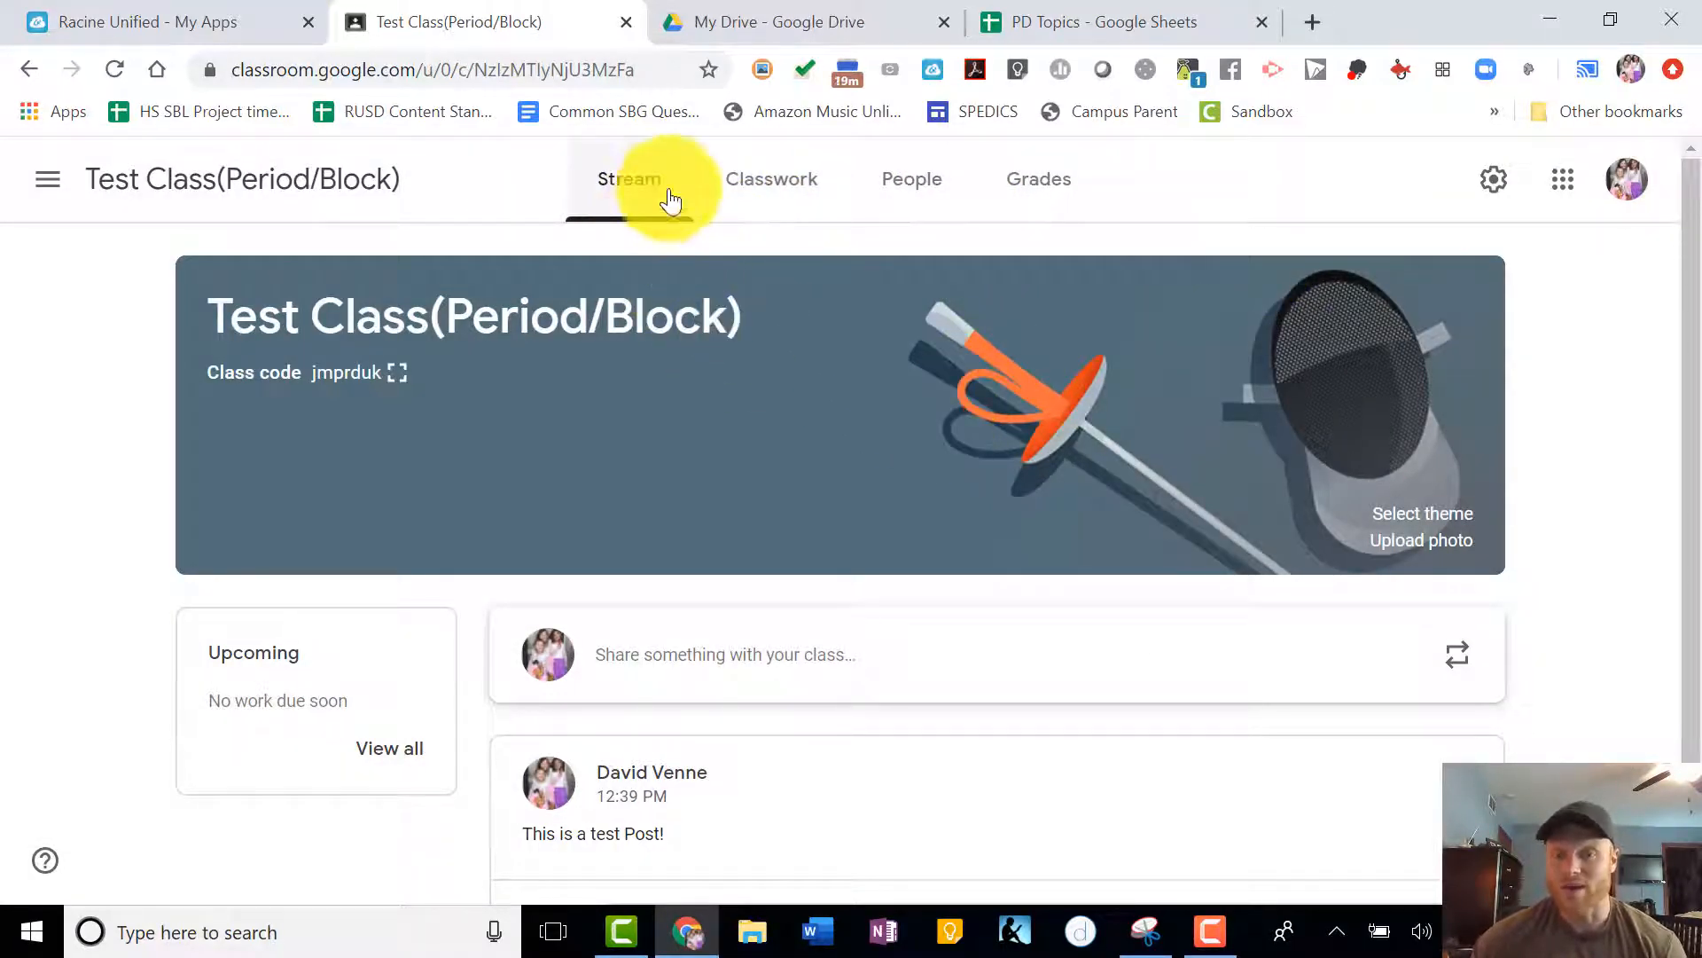
- Look up students by partial name in the student invitation on the People page and leave without inviting anyone
left_click(920, 197)
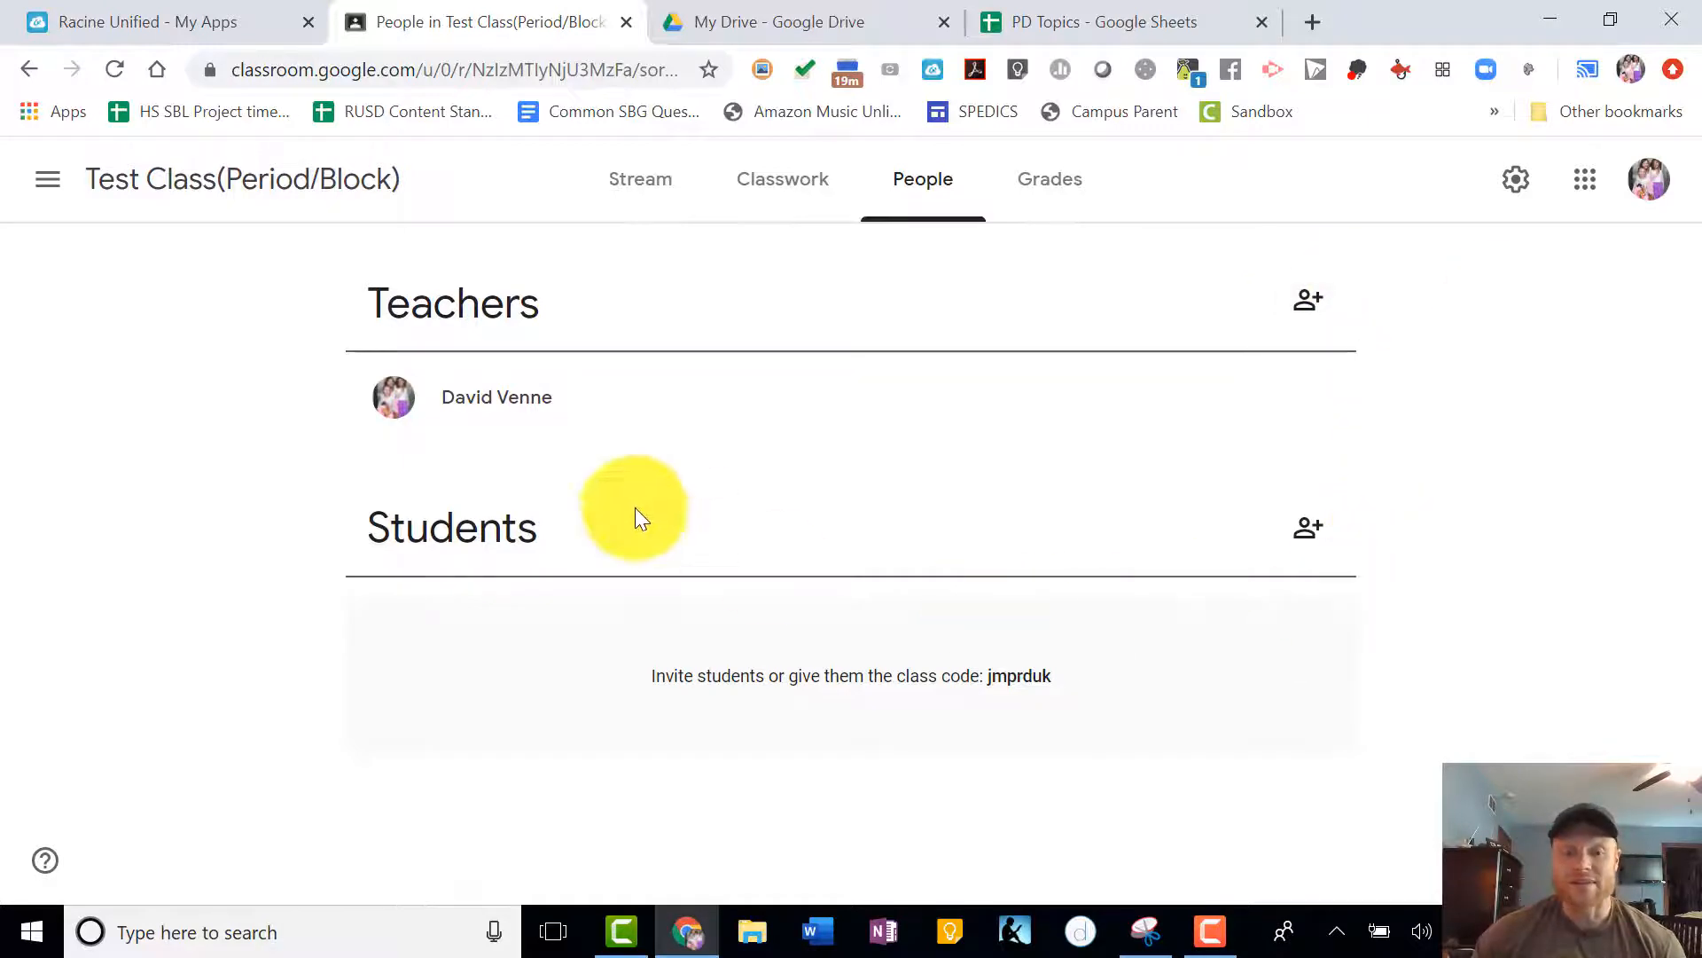
mouse_move(1074, 681)
left_mouse_down()
mouse_move(934, 681)
mouse_move(1067, 686)
left_mouse_up()
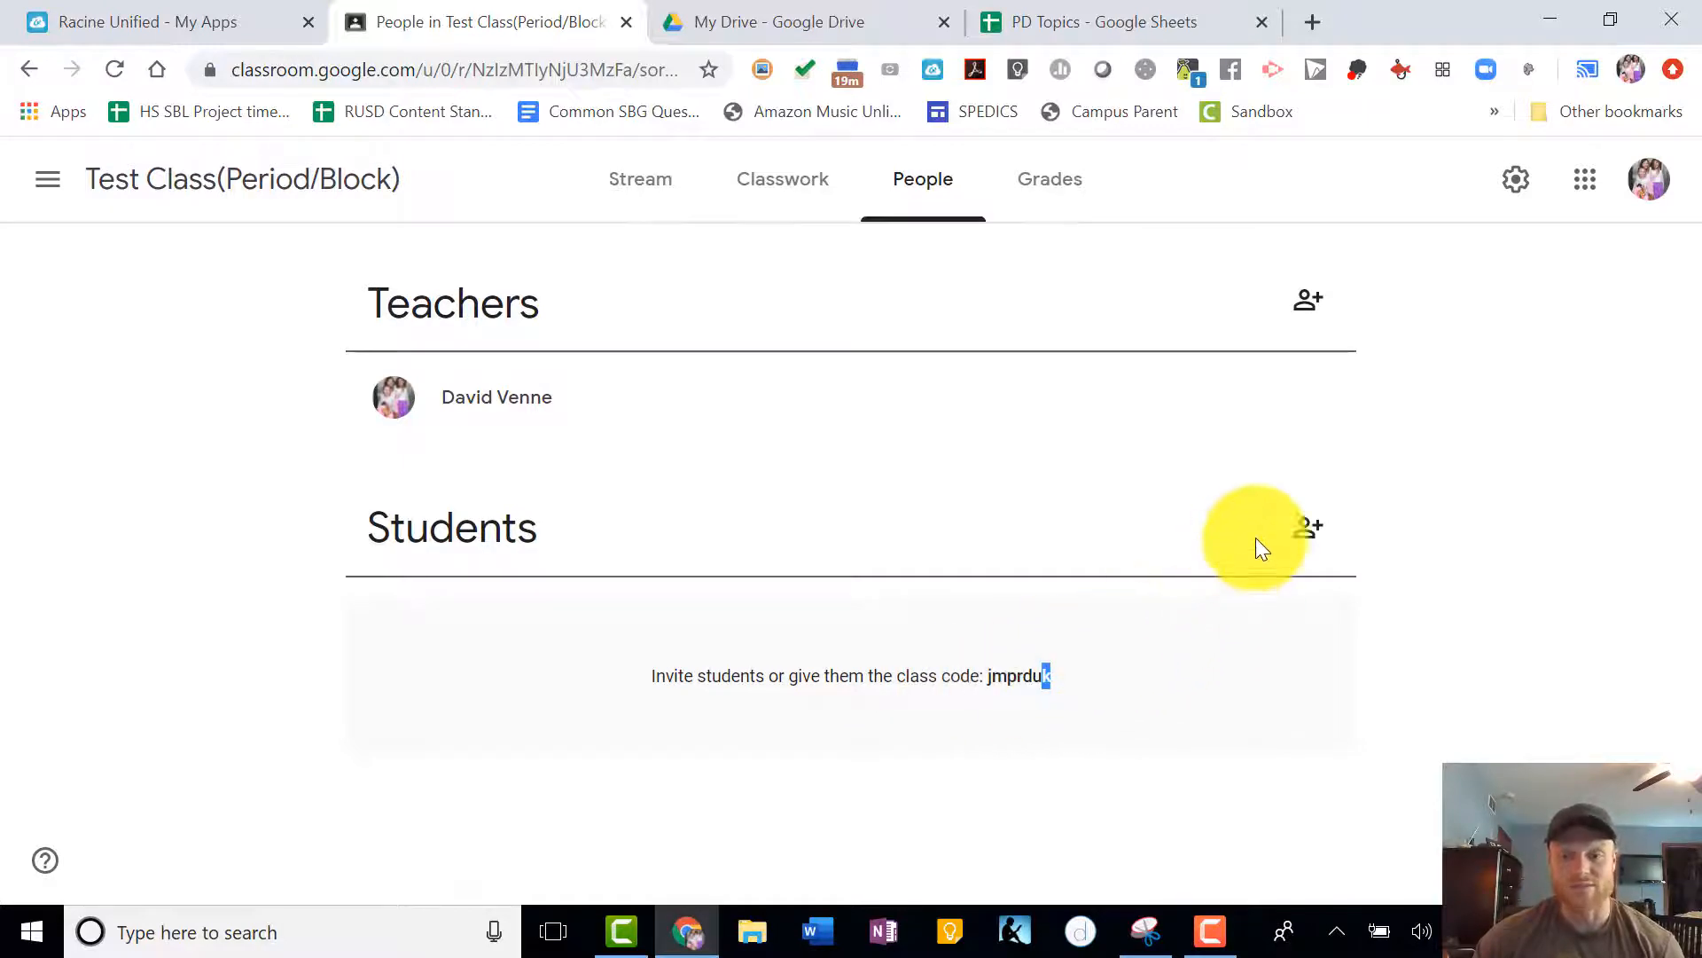
left_click(1307, 527)
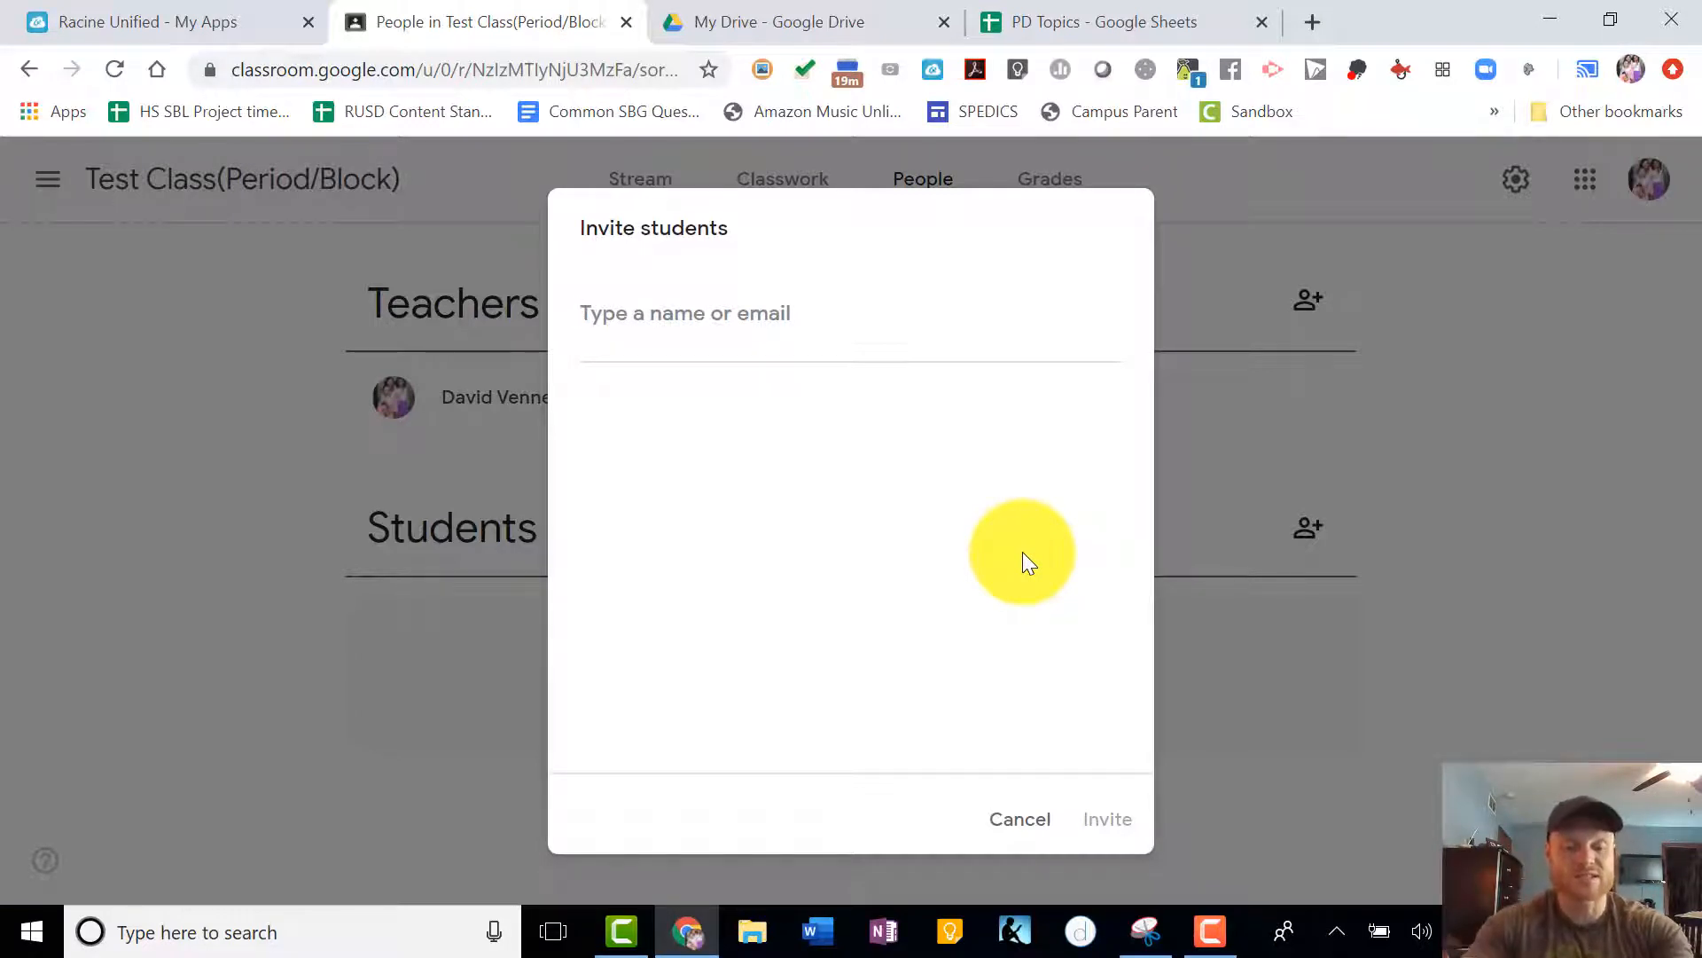
type("chan")
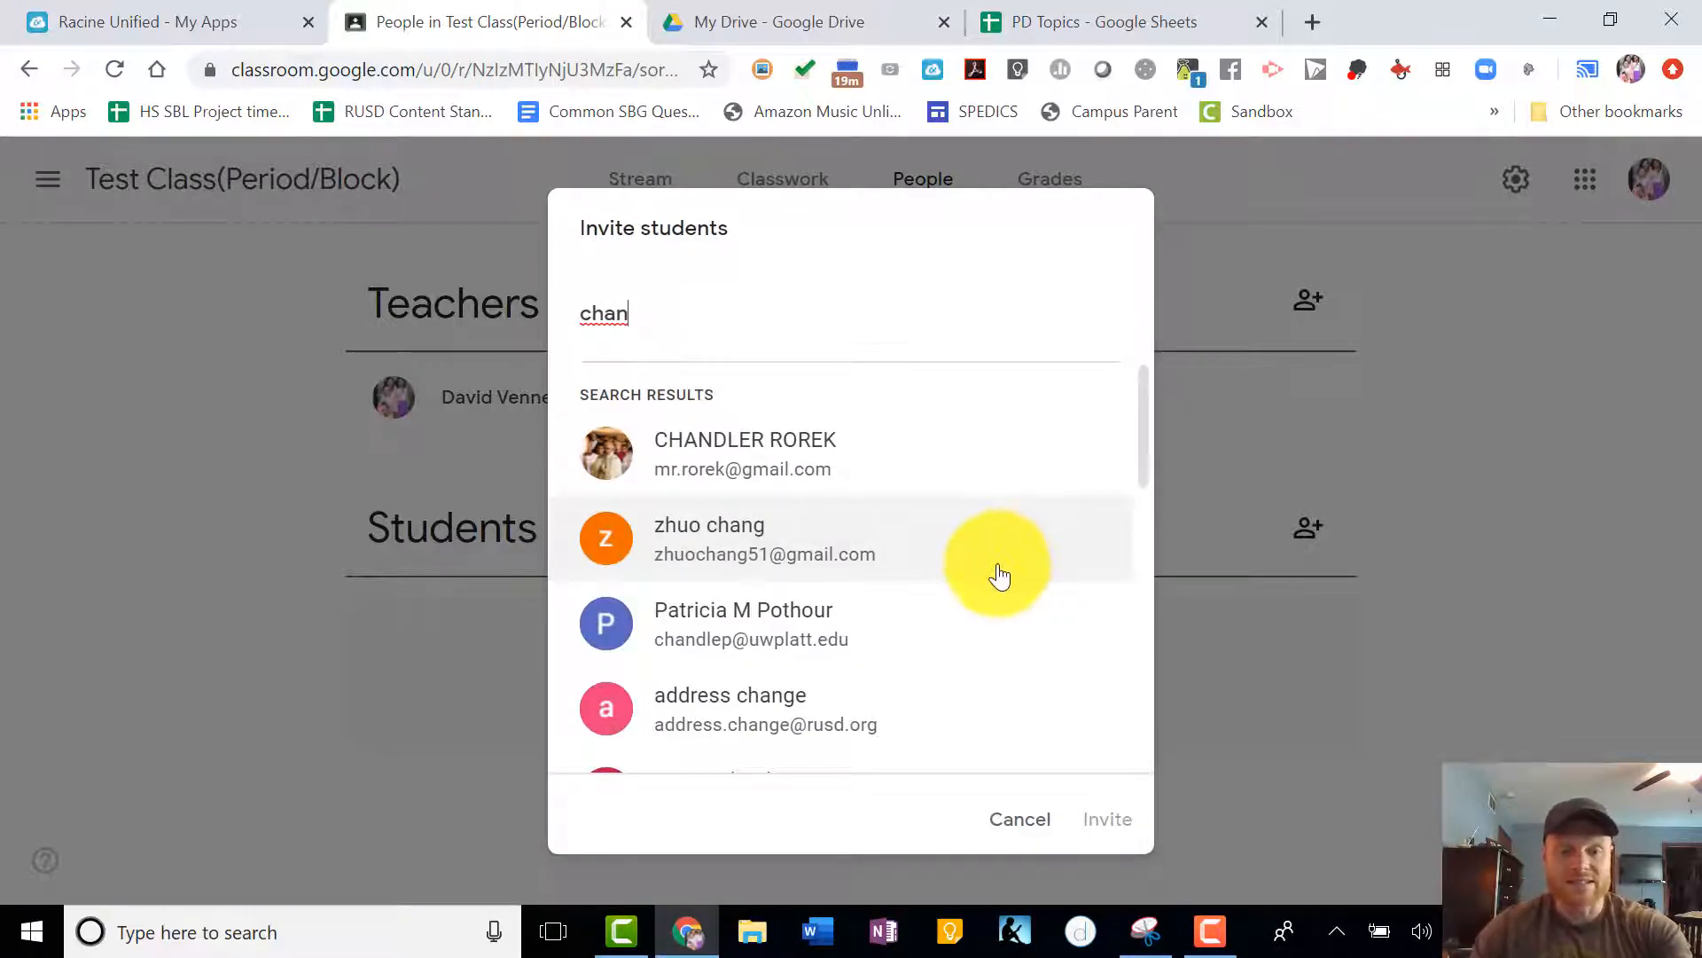
scroll(994, 572, "down", 2)
scroll(990, 577, "down", 2)
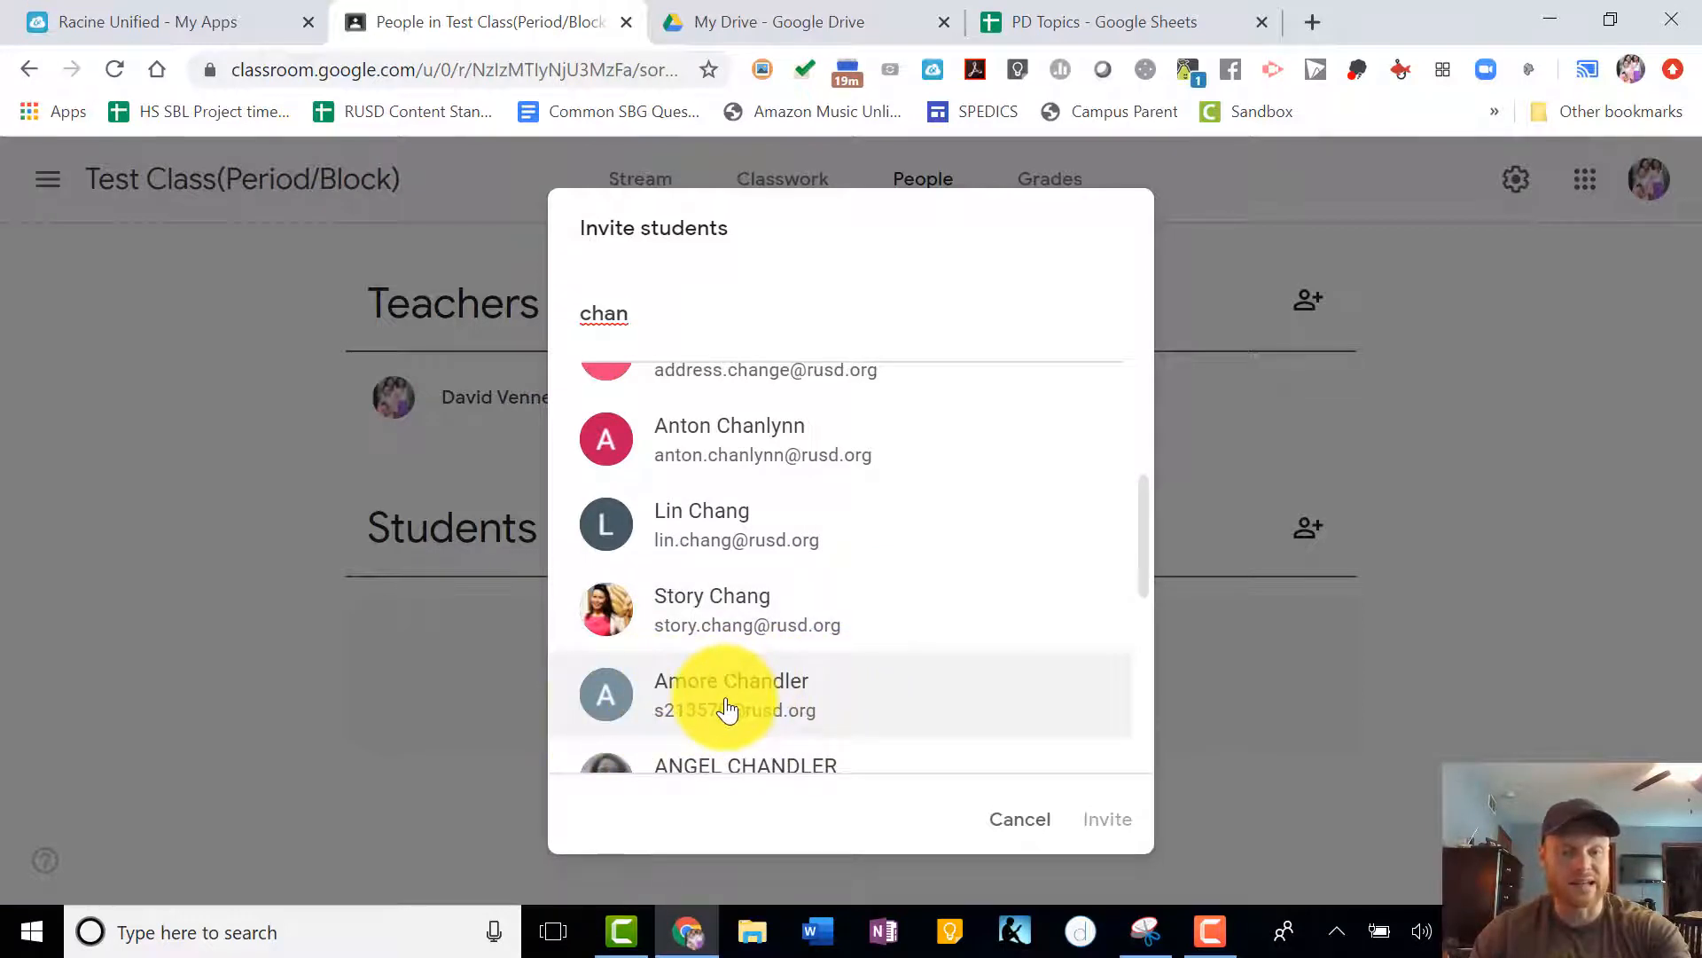
left_click(1018, 819)
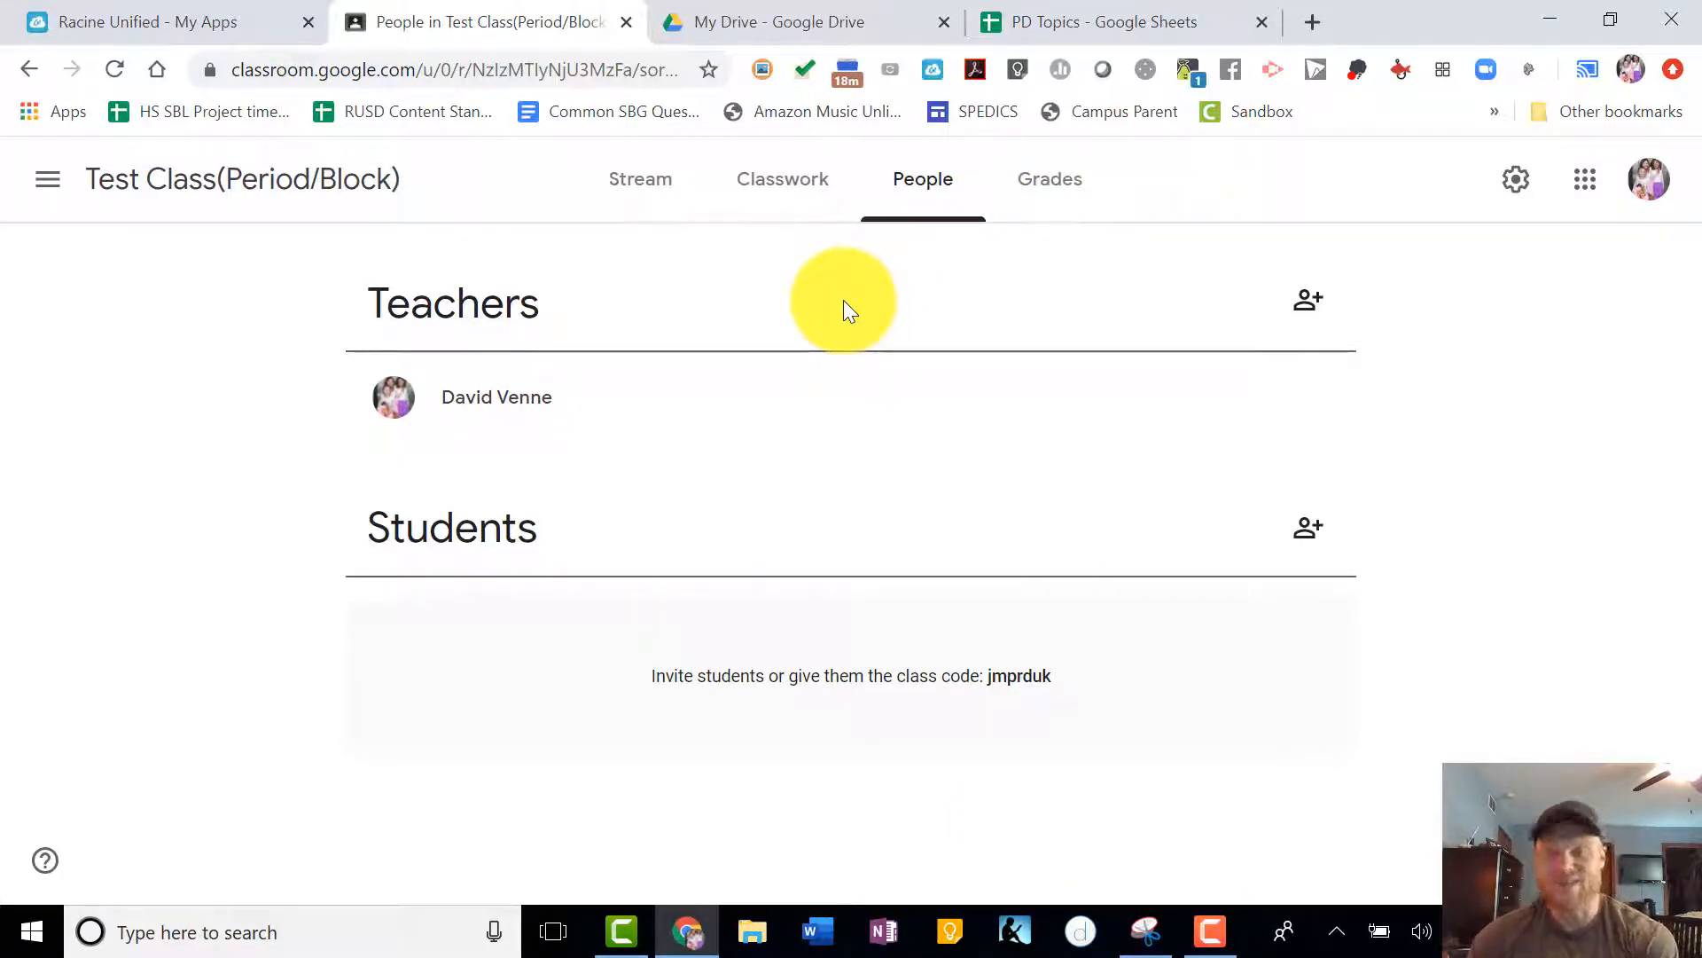
- Add a topic named "Unit 1: The Stars" on the Classwork page
left_click(787, 203)
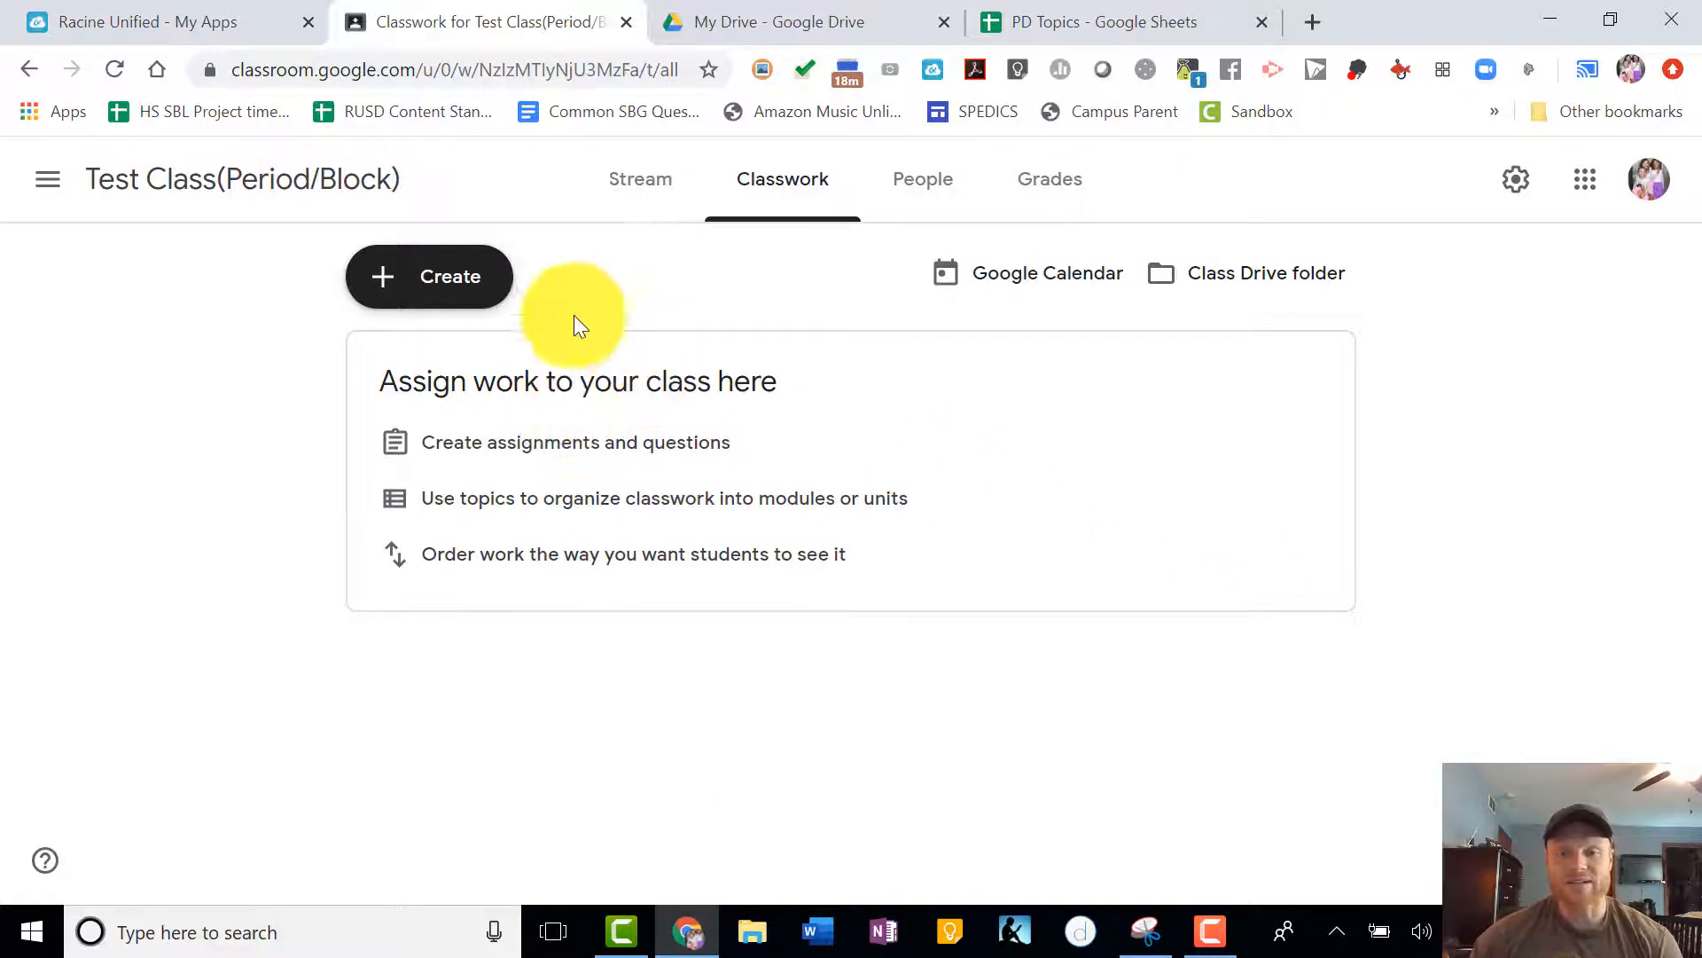
left_click(432, 295)
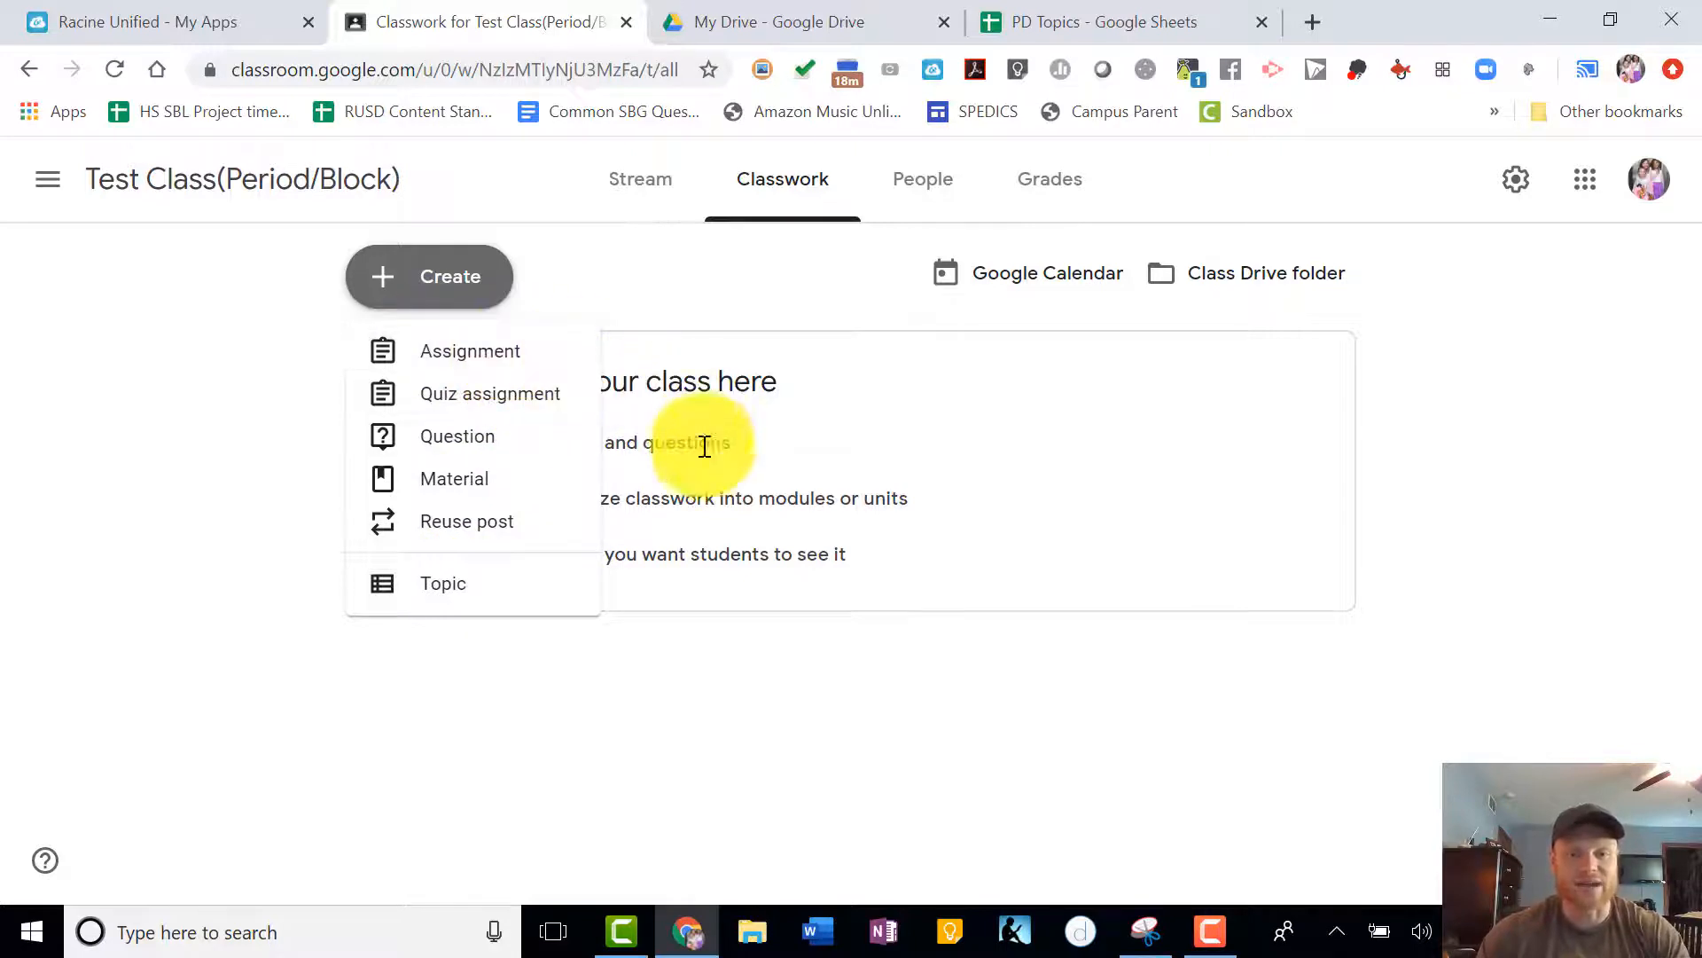
left_click(457, 599)
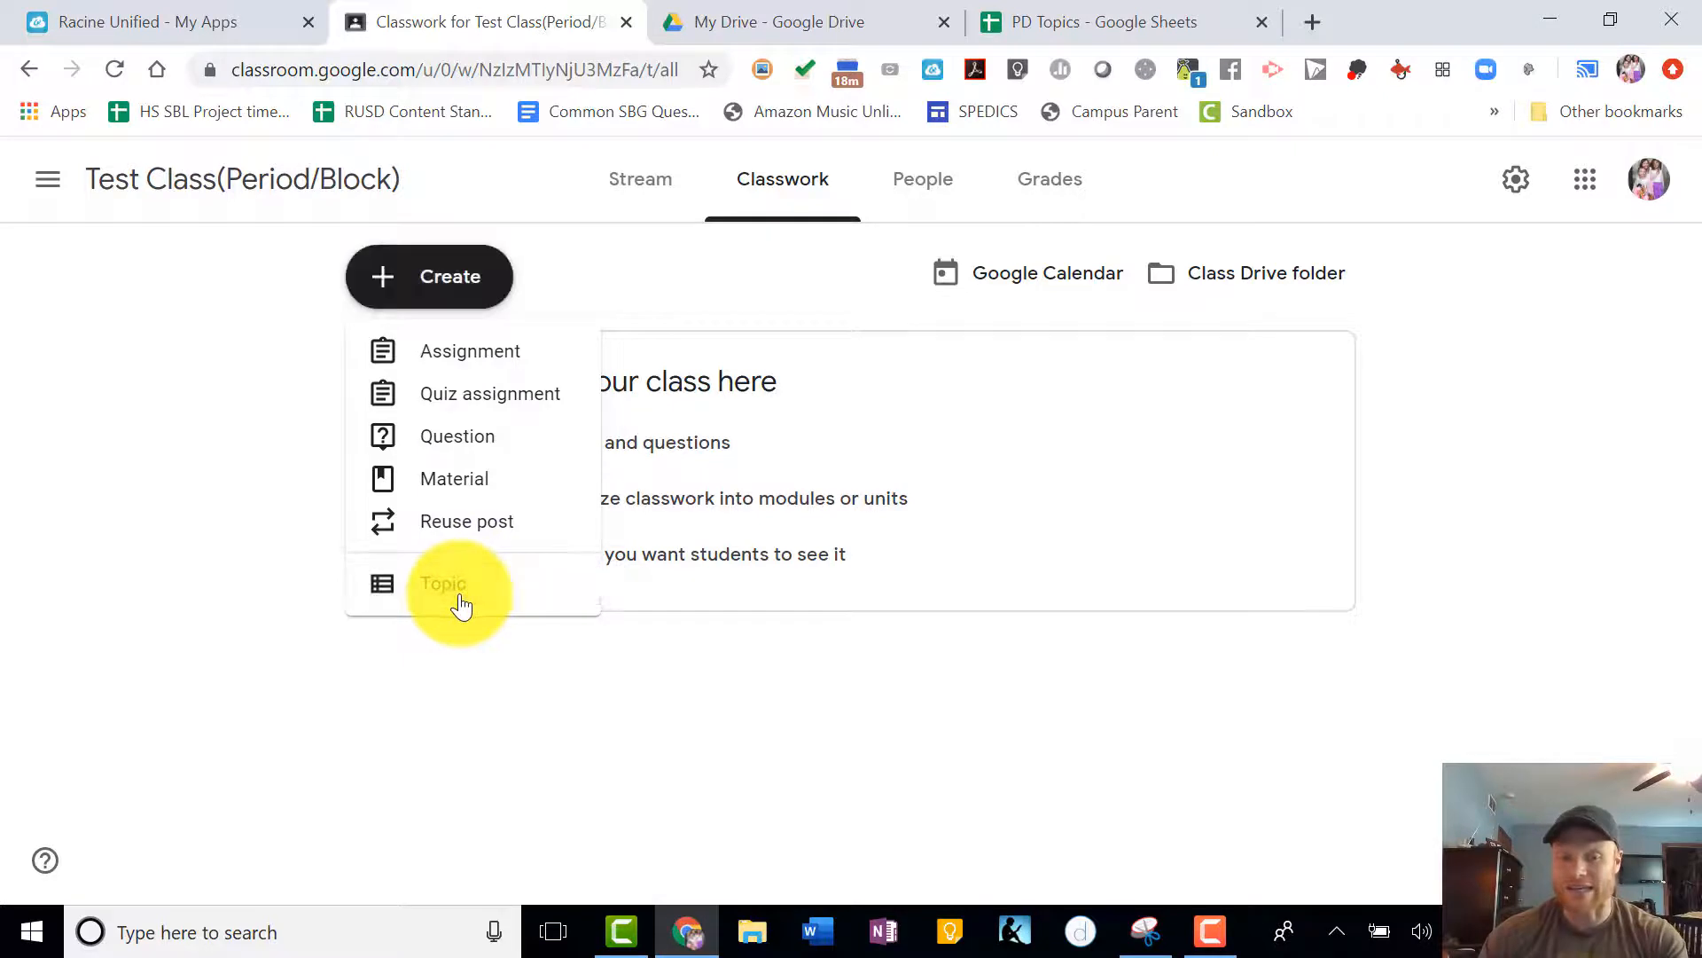
type("Unit 1: ")
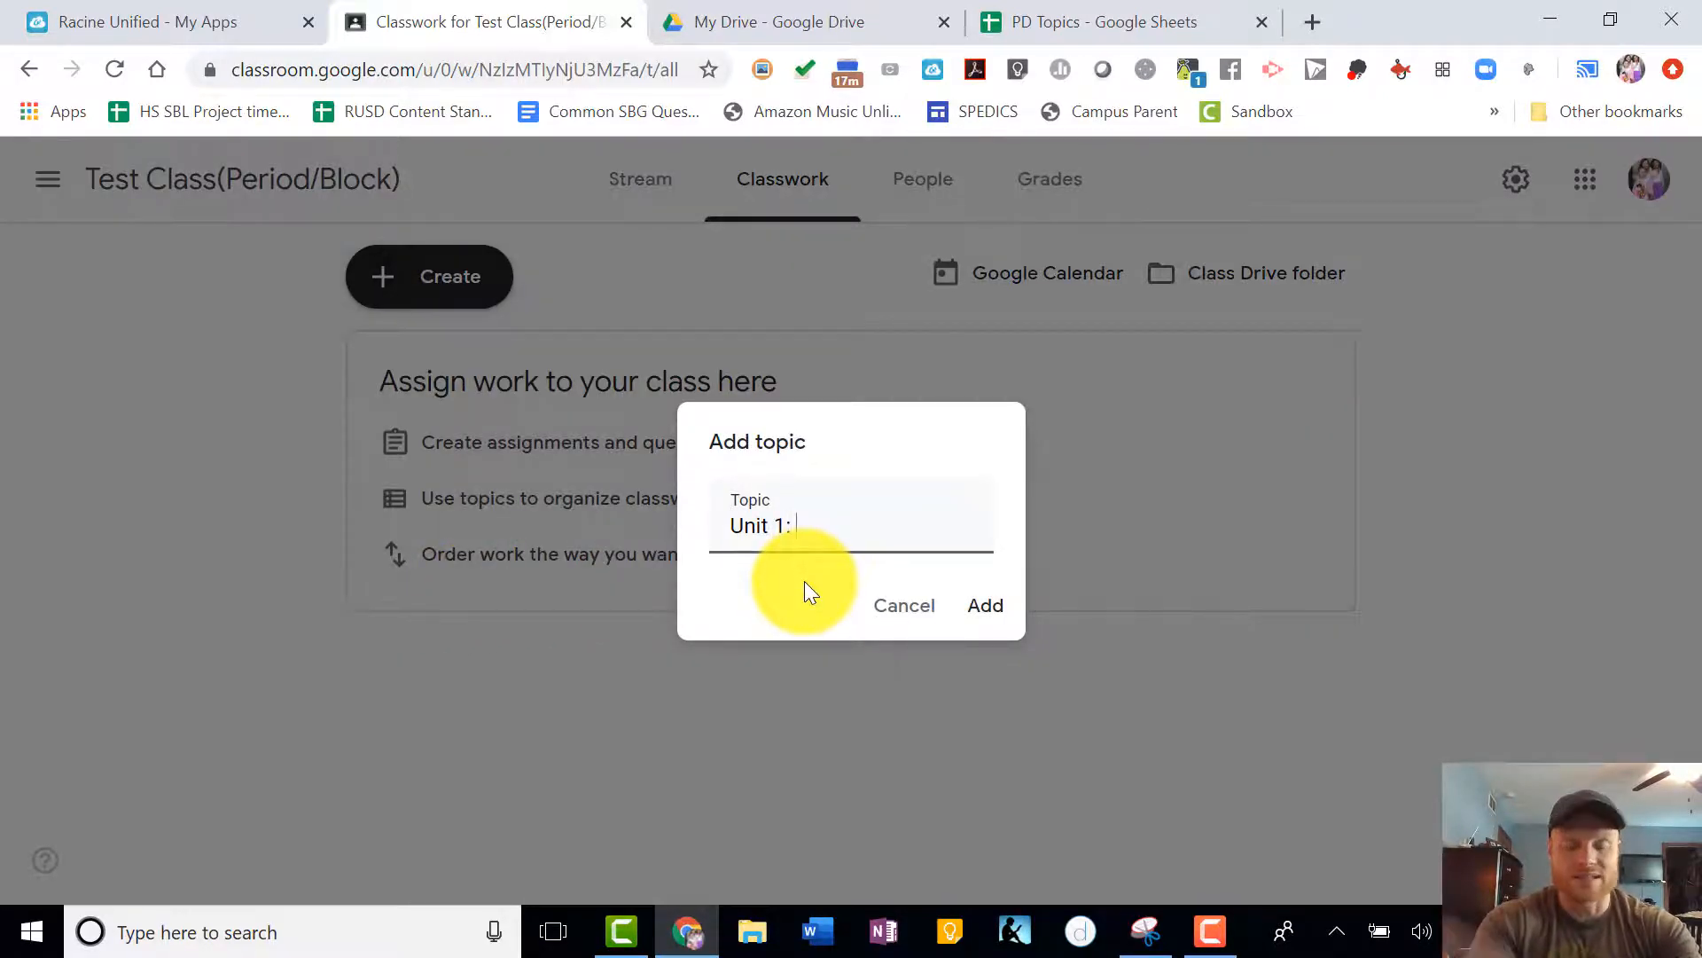
type("The Stars")
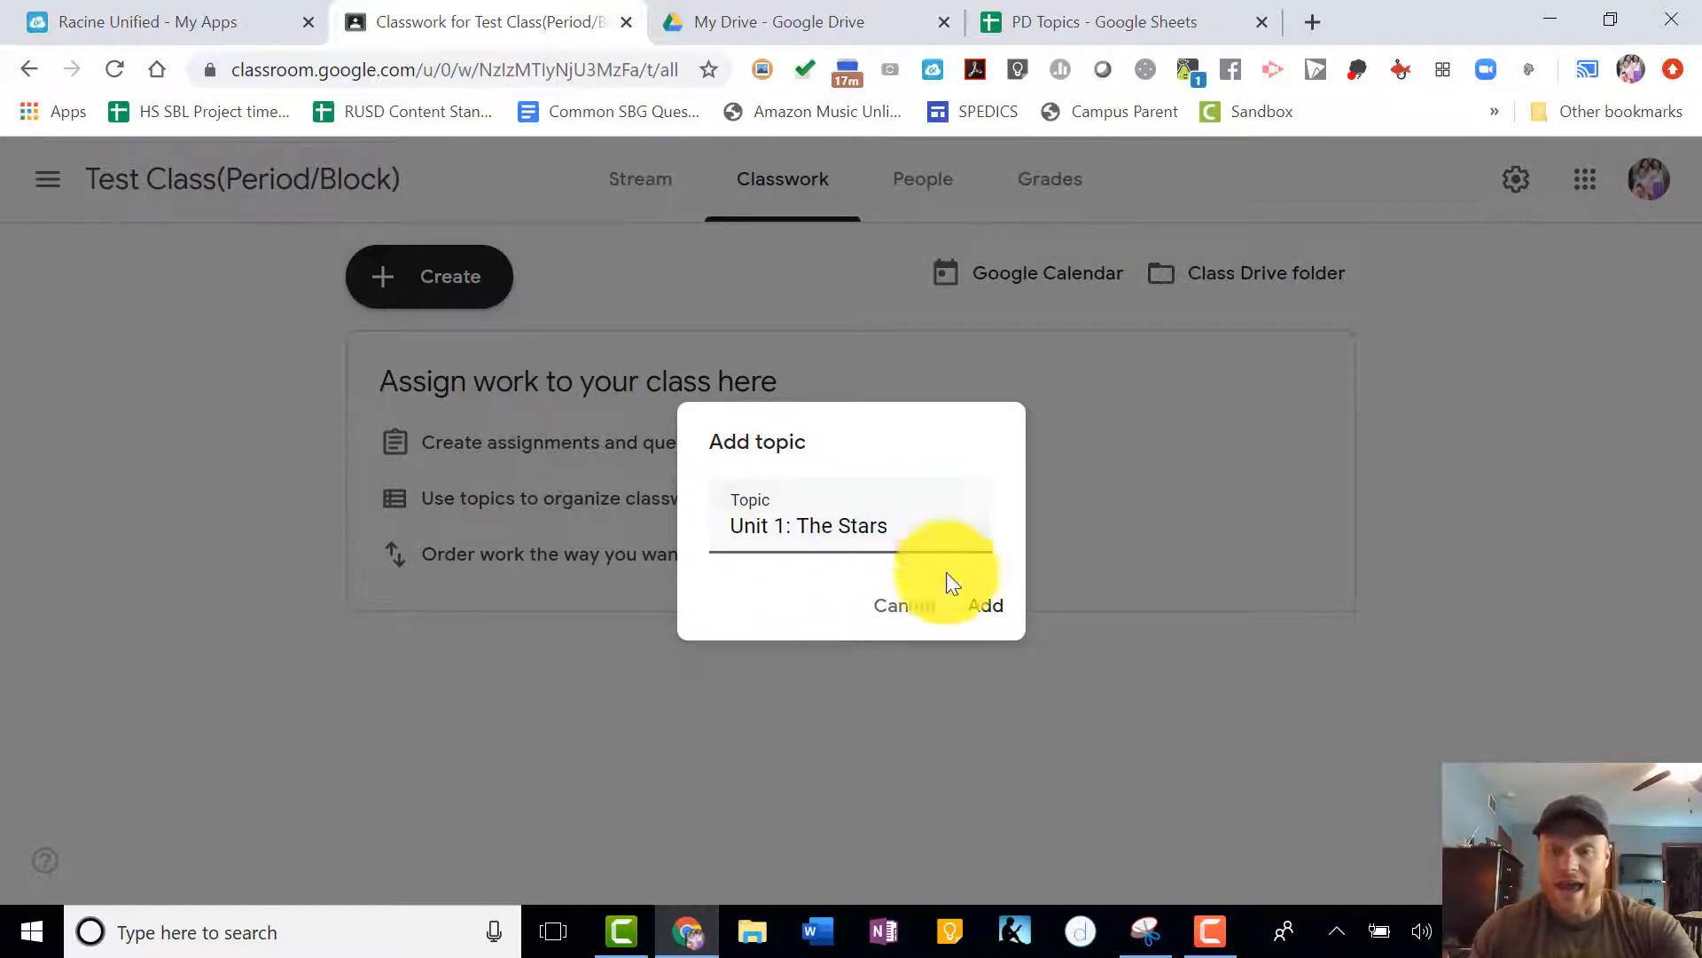
left_click(984, 605)
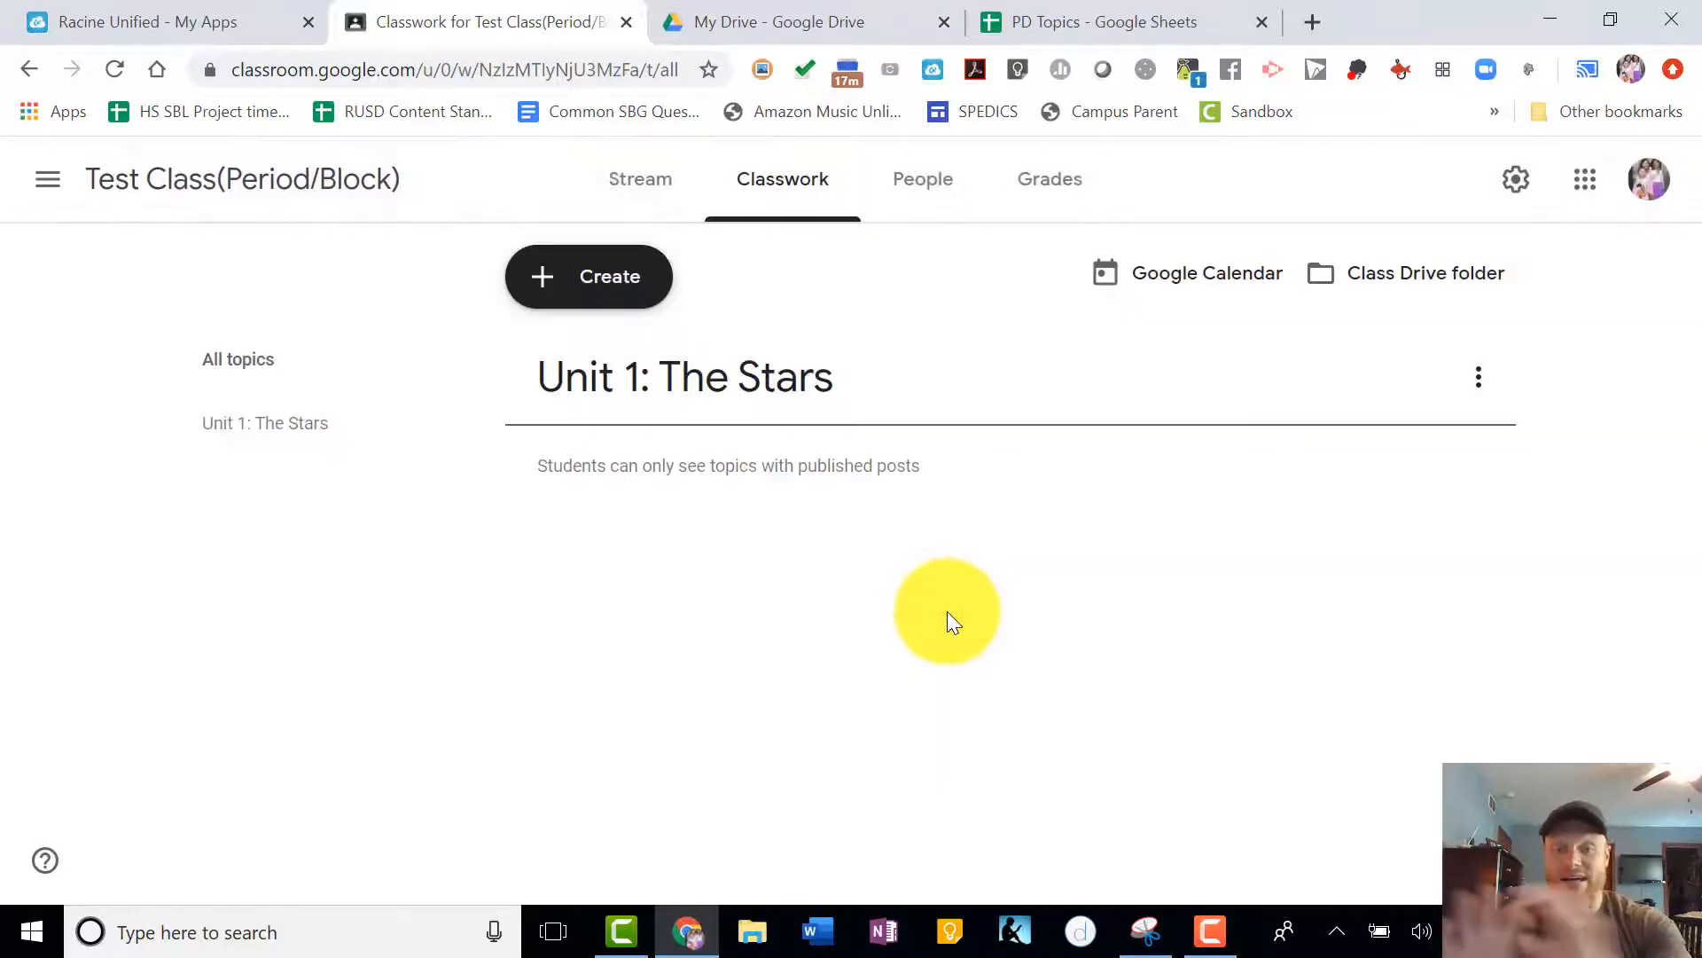
- Add a topic named "Unit 2: The Moon" and move "Unit 1: The Stars" above it
left_click(621, 281)
left_click(598, 593)
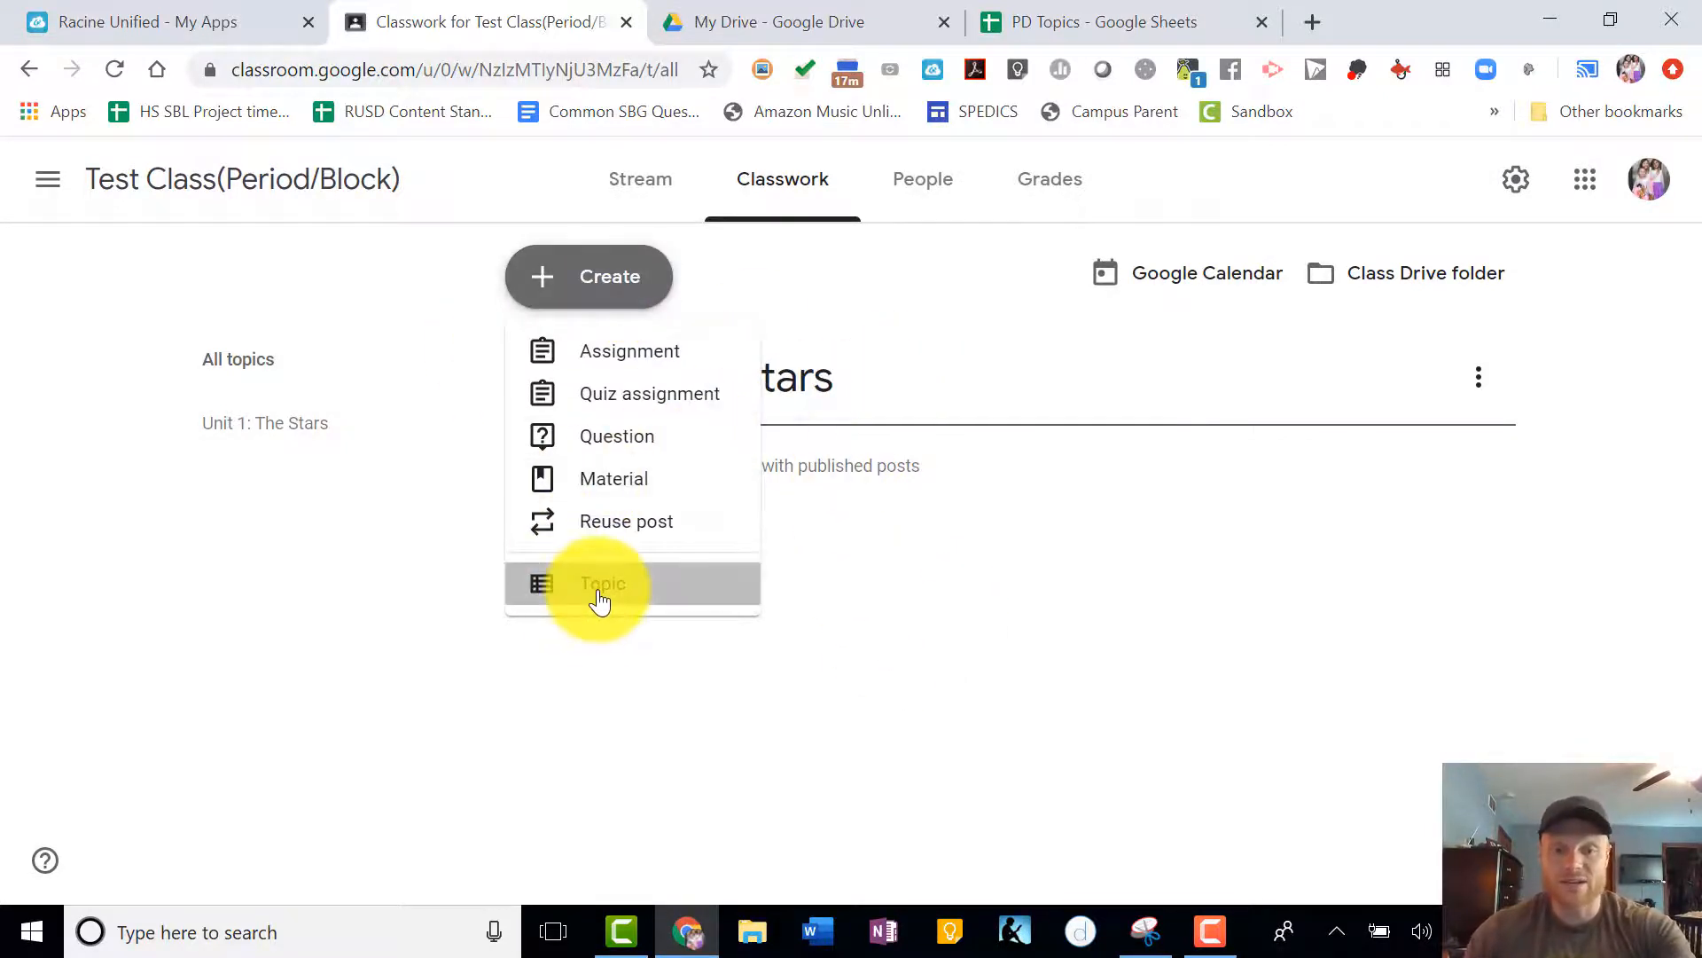
type("Unit 2: ")
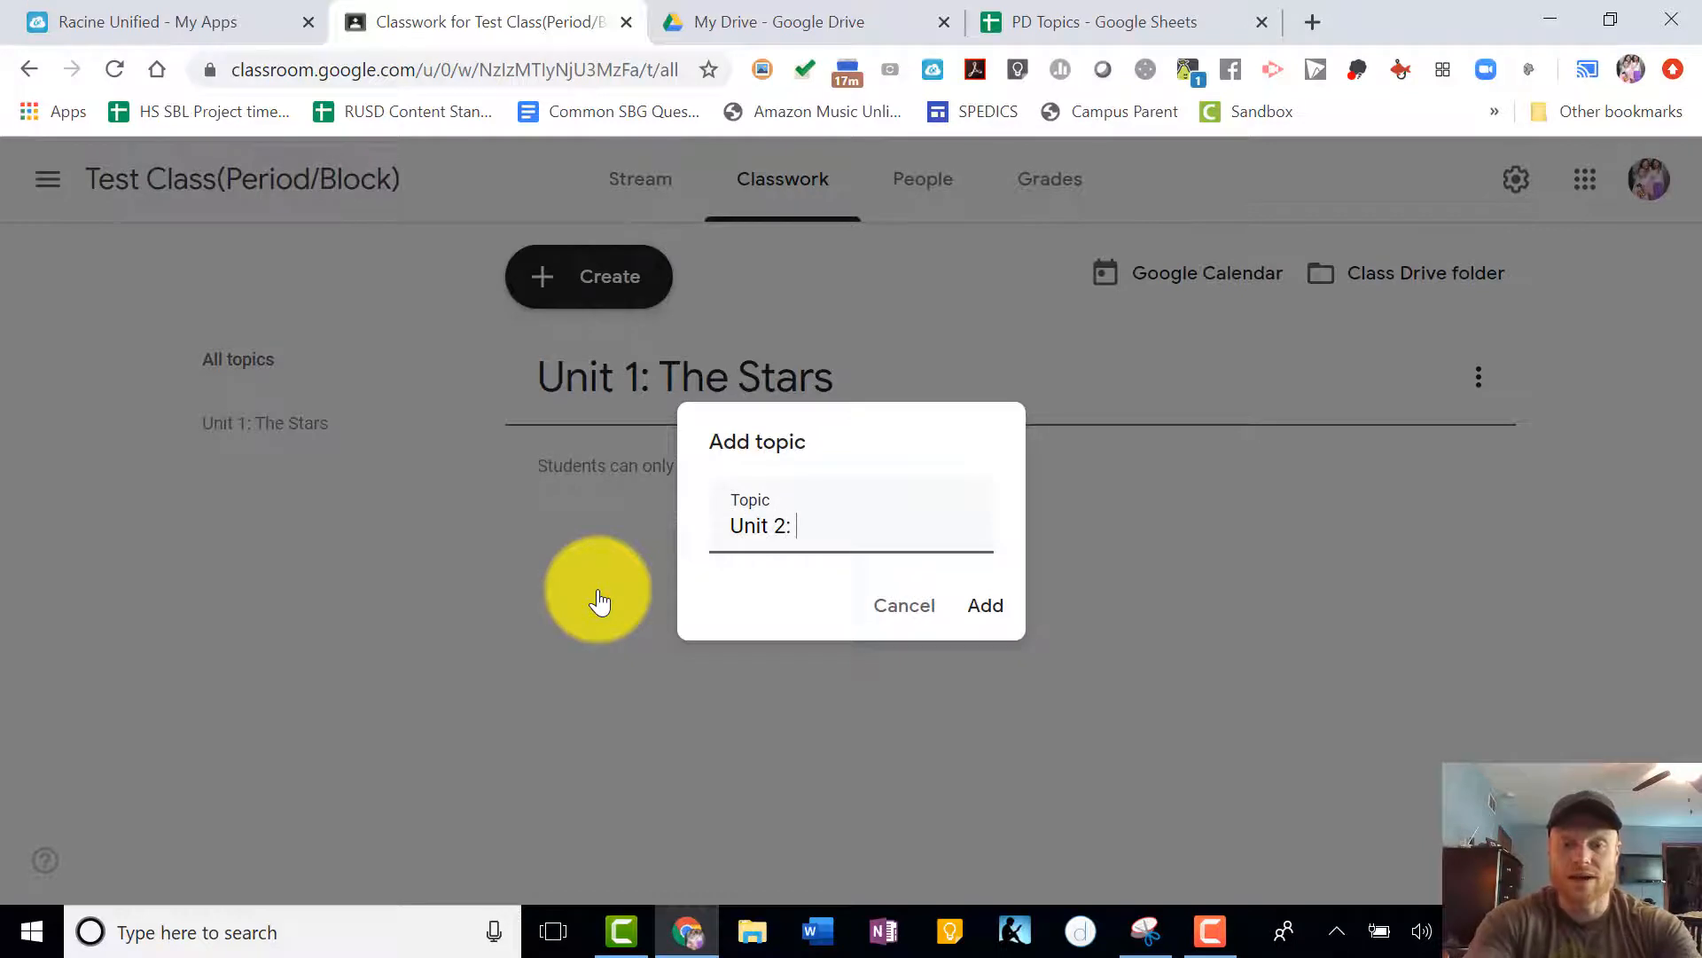
type("The Moon")
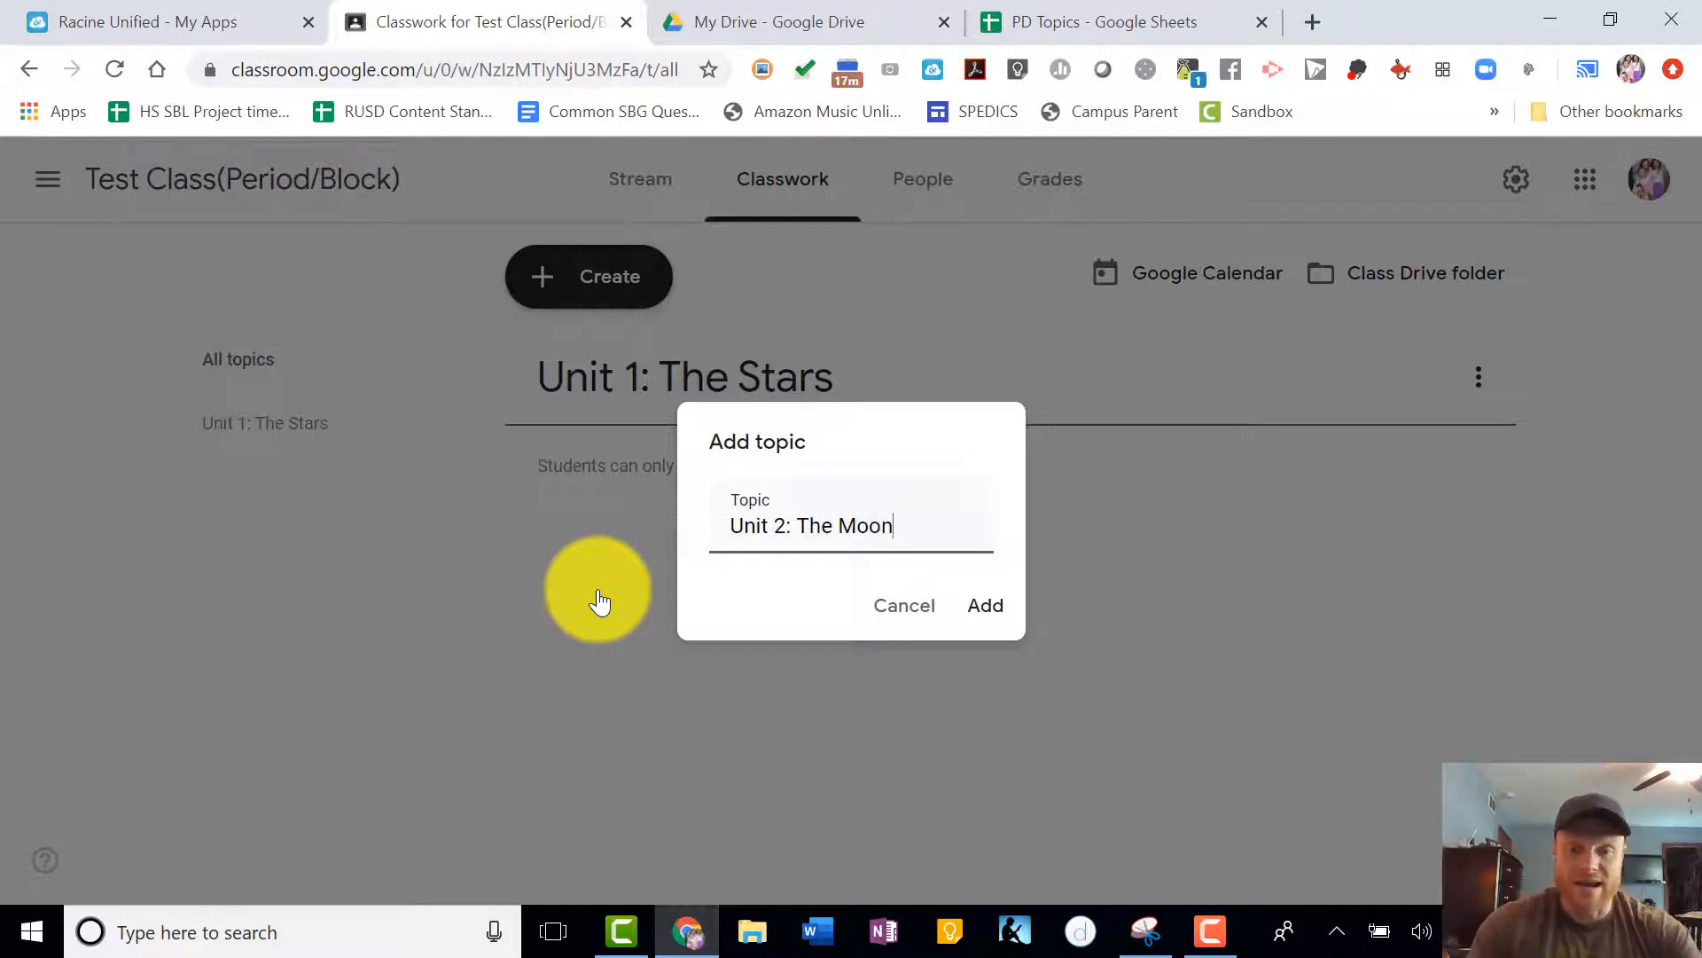
left_click(986, 608)
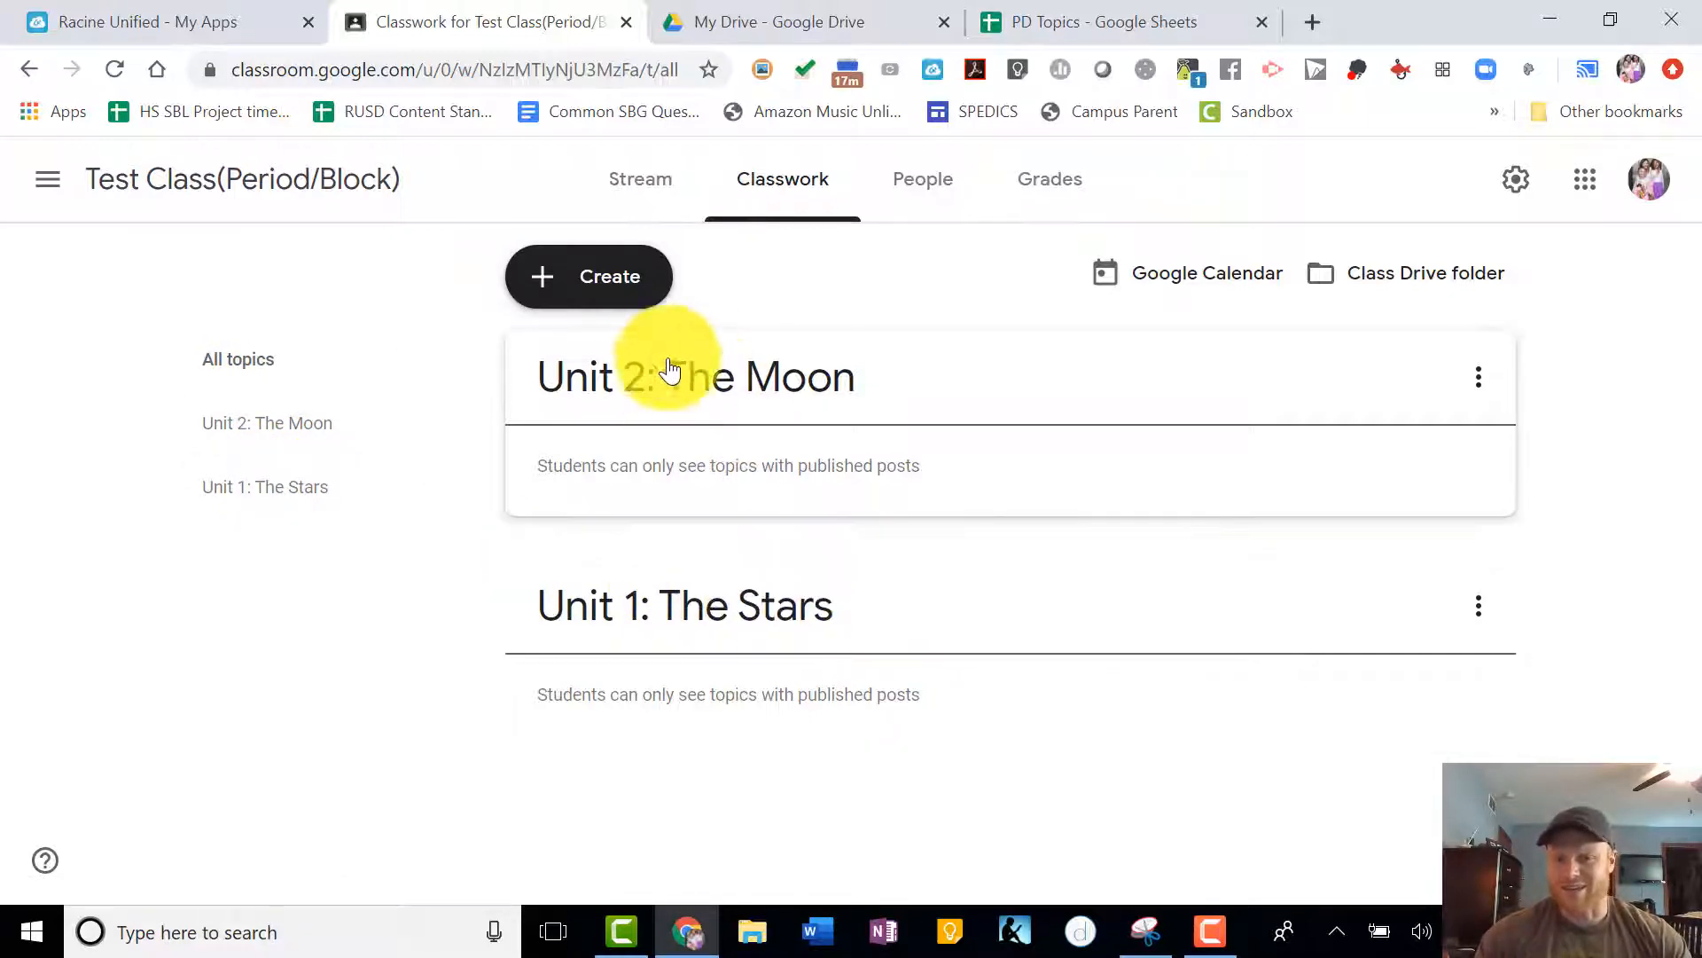
left_click_drag(745, 632, 784, 389)
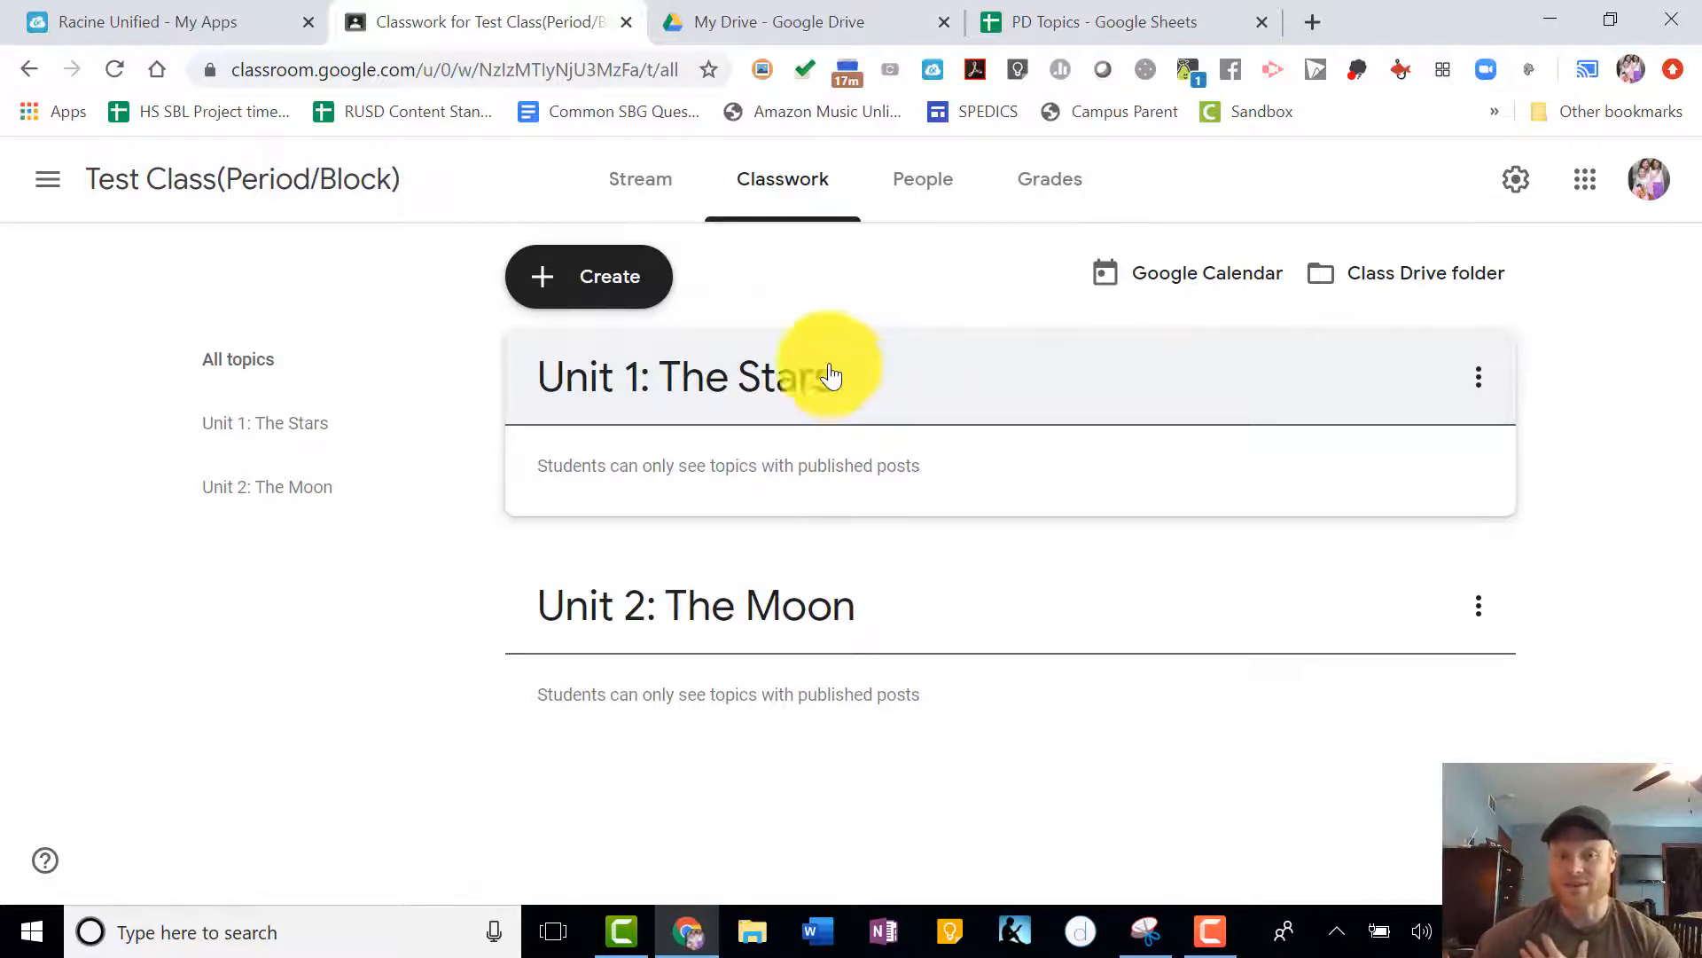
- Start a new assignment, dismiss the materials tip, and title it "HR Diagram Worksheet"
left_click(596, 278)
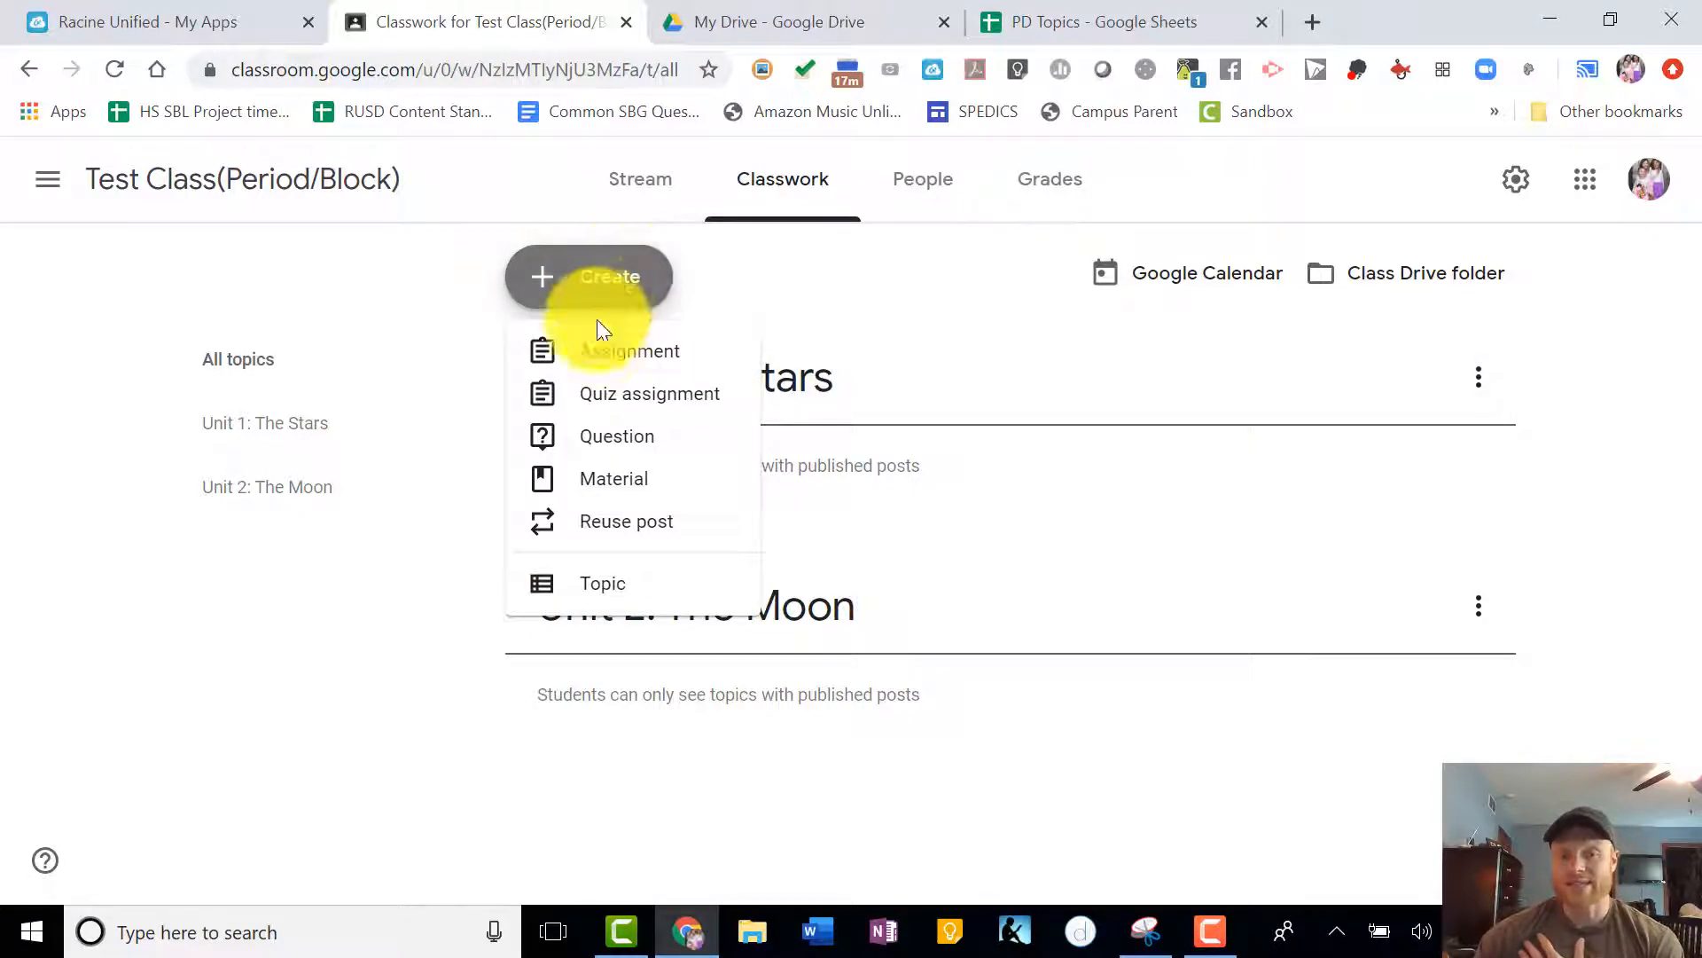
left_click(589, 353)
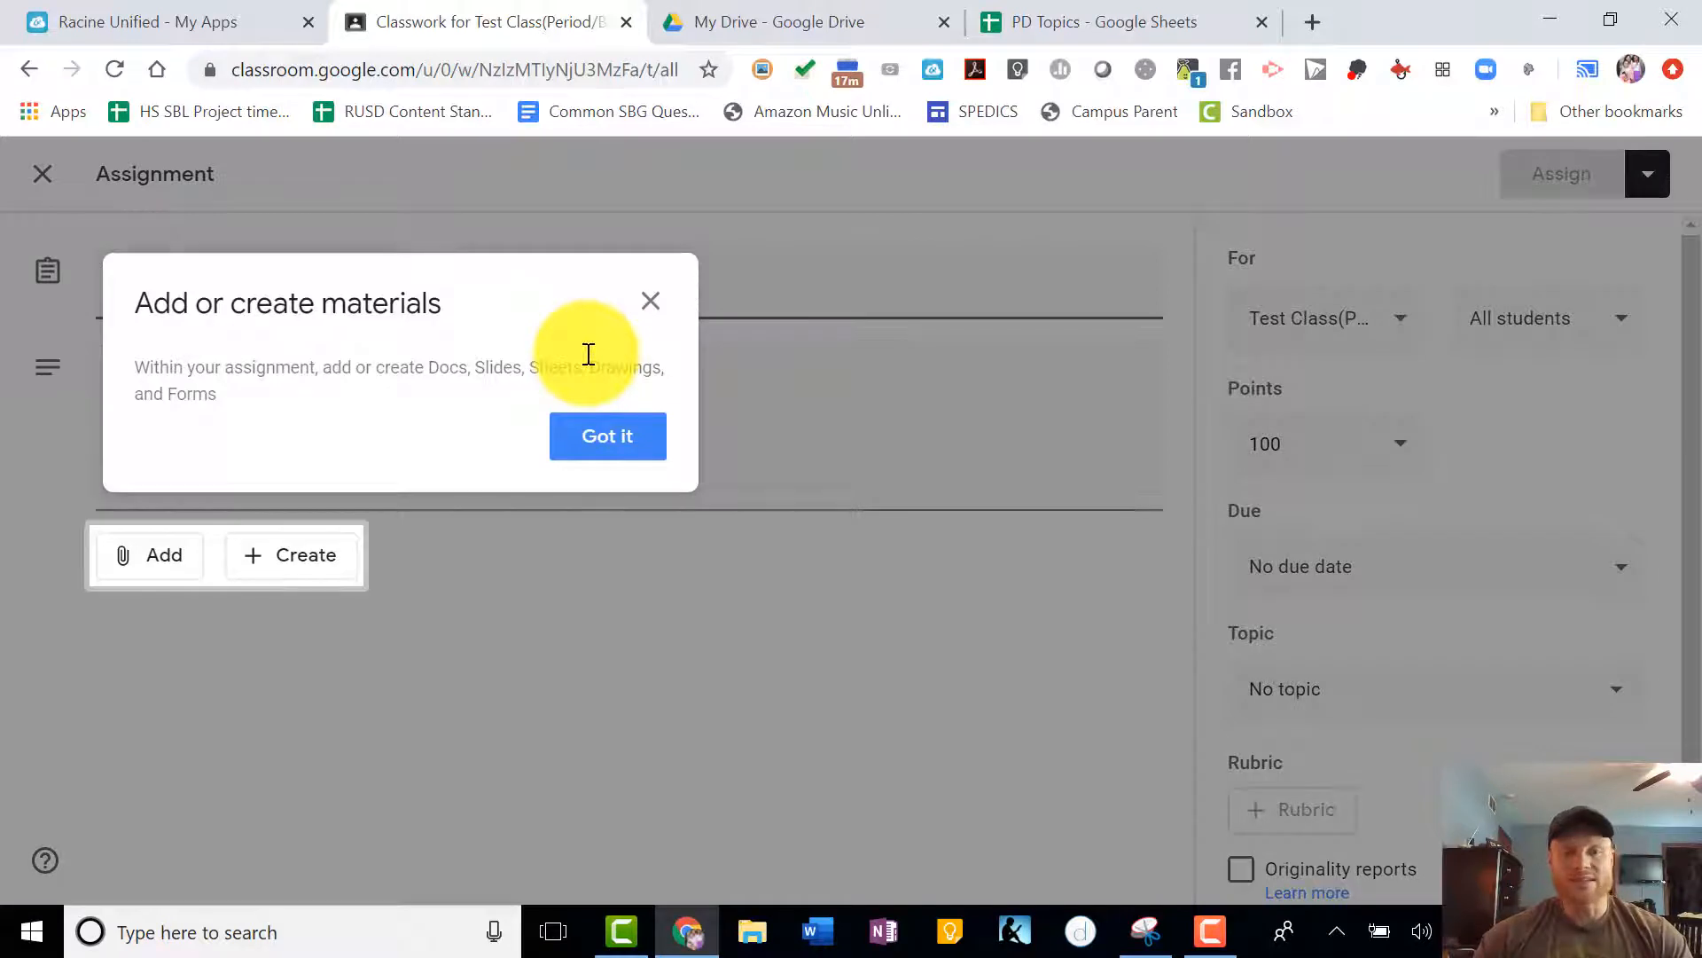
left_click(633, 437)
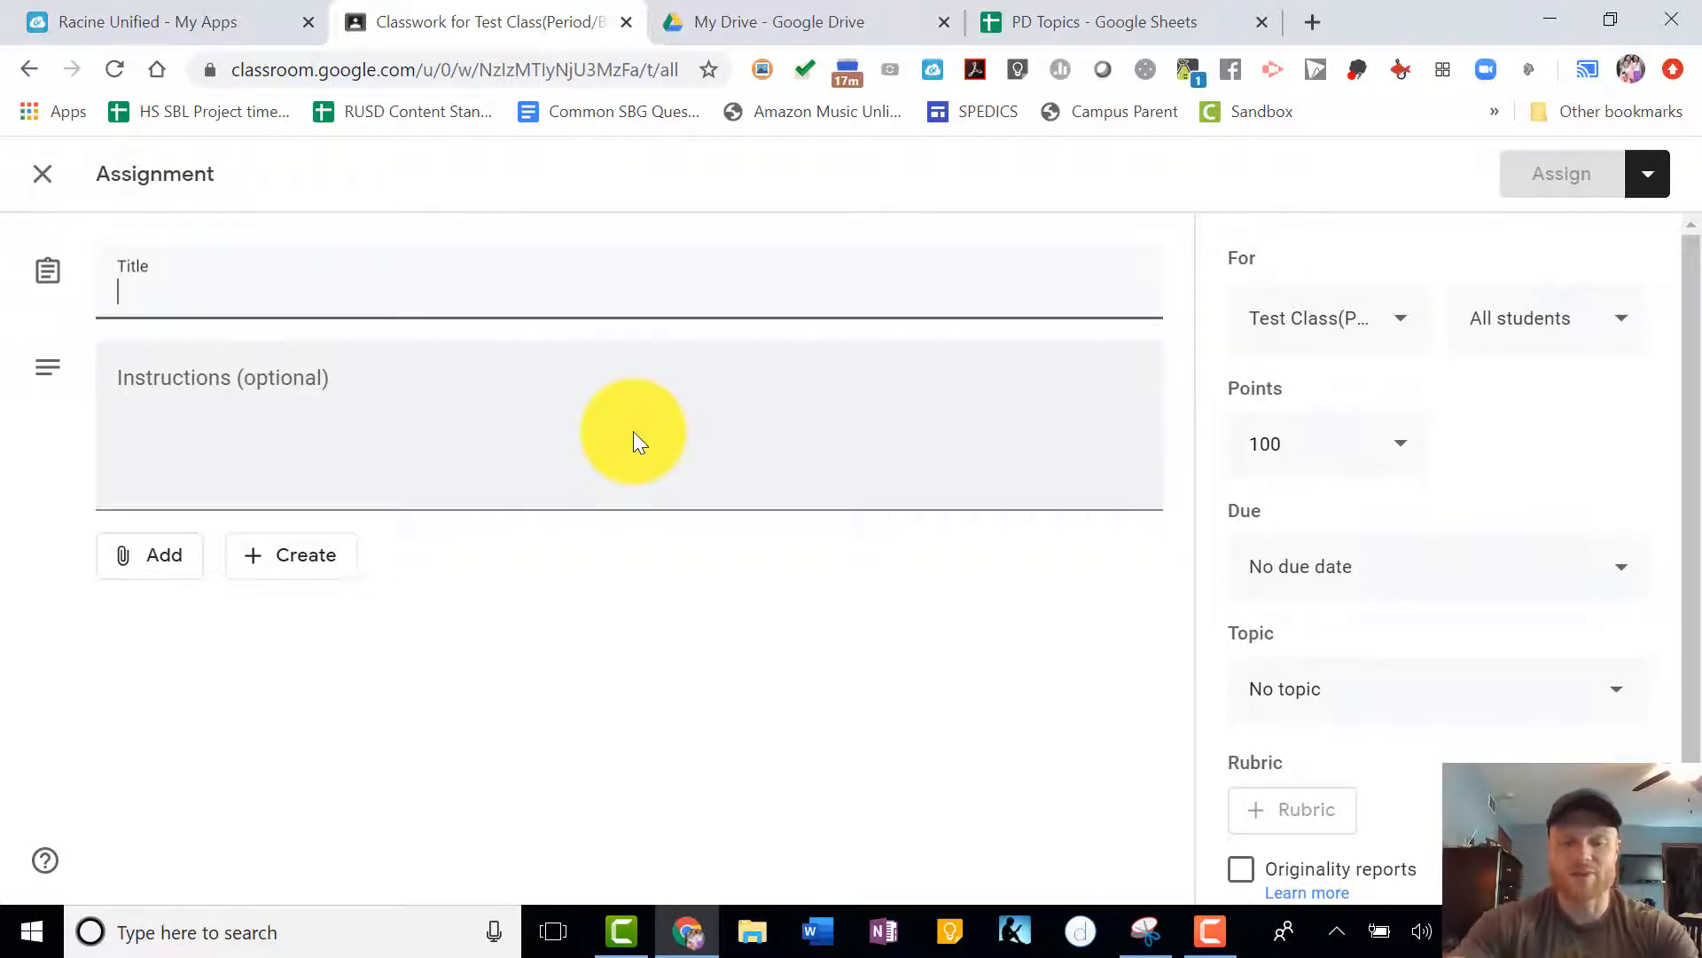
left_click(635, 432)
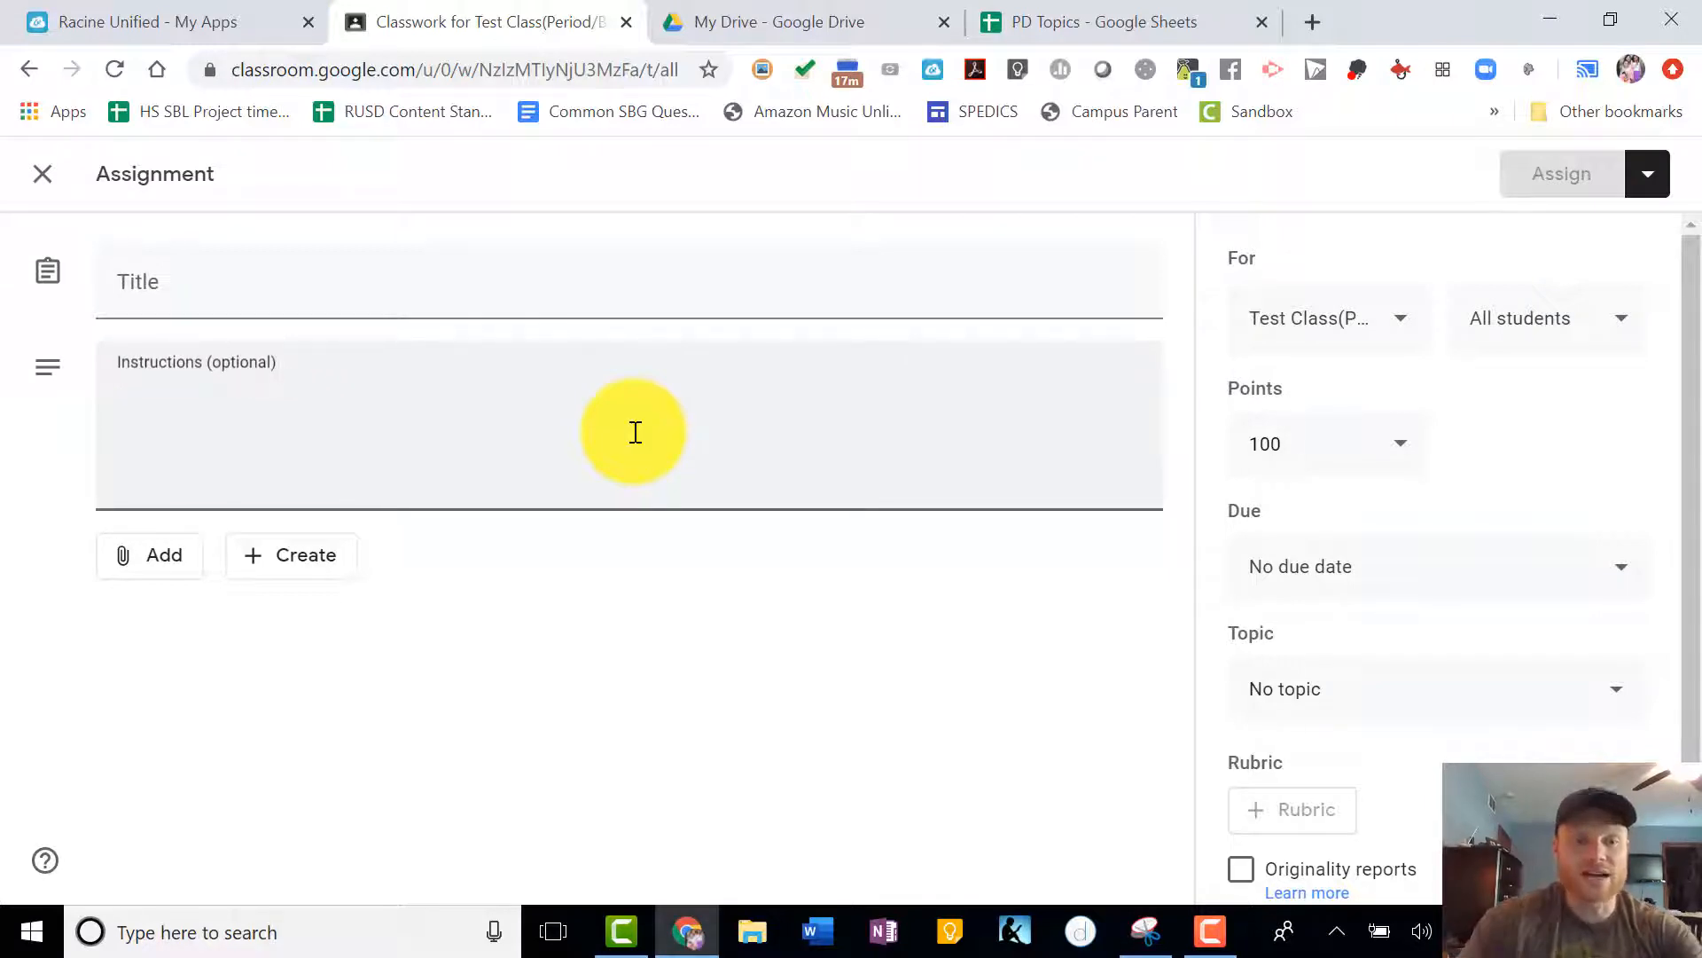
left_click(273, 308)
type("H")
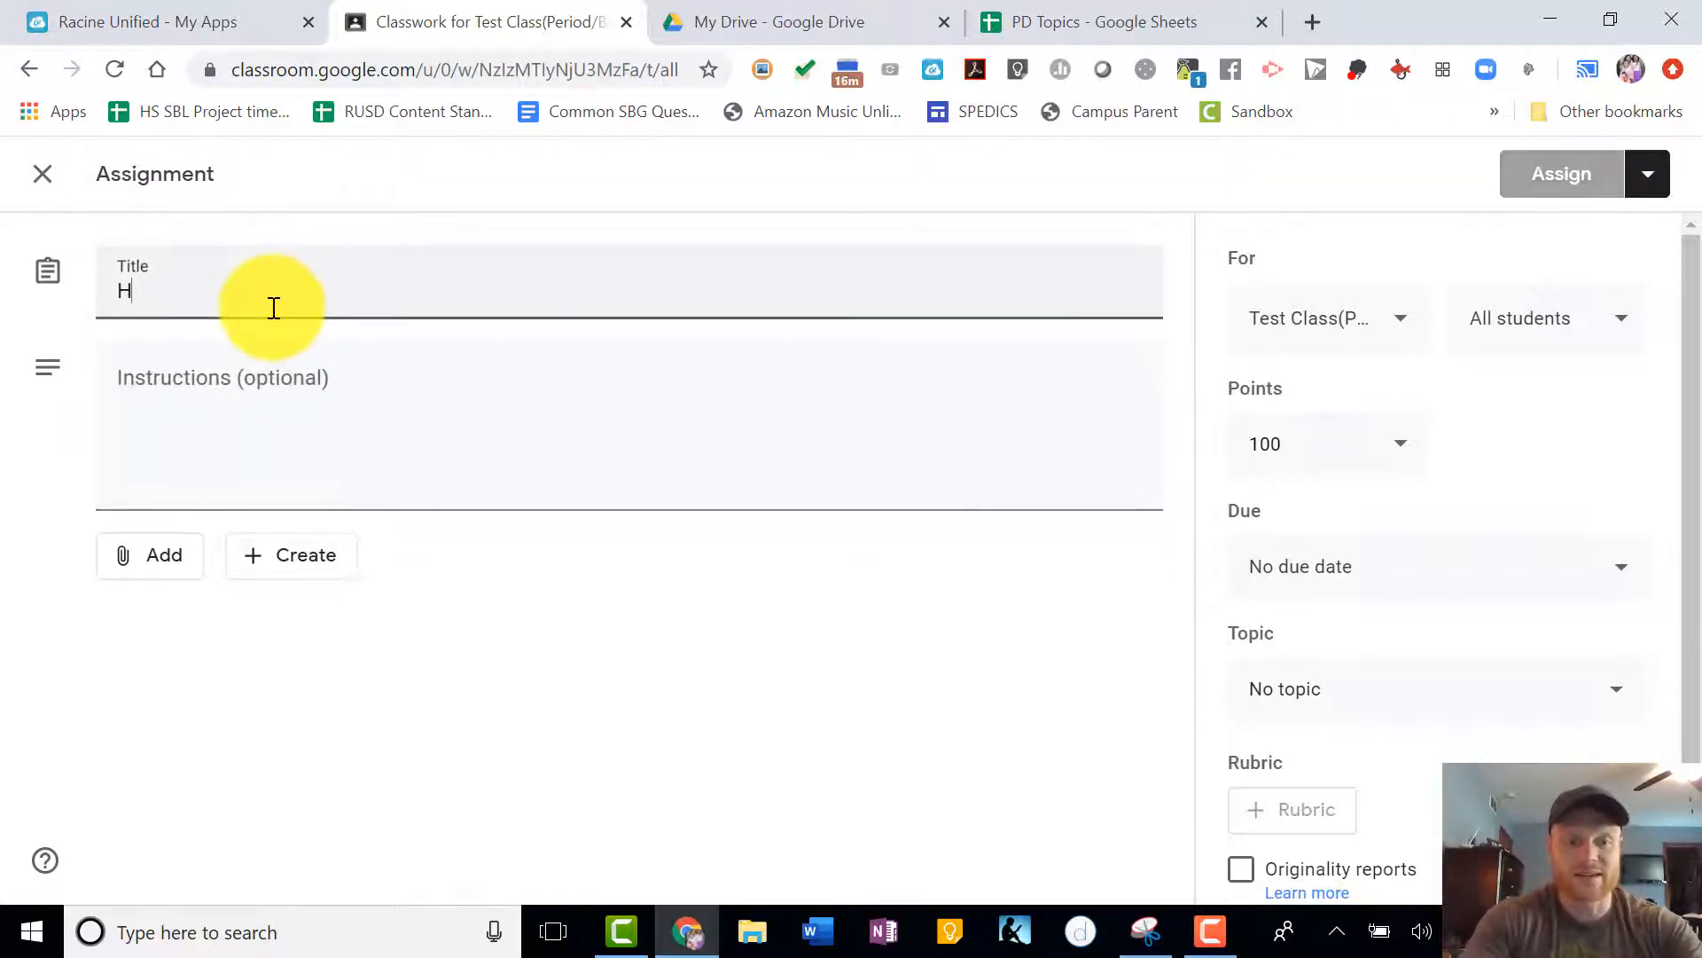
type("R Diagr")
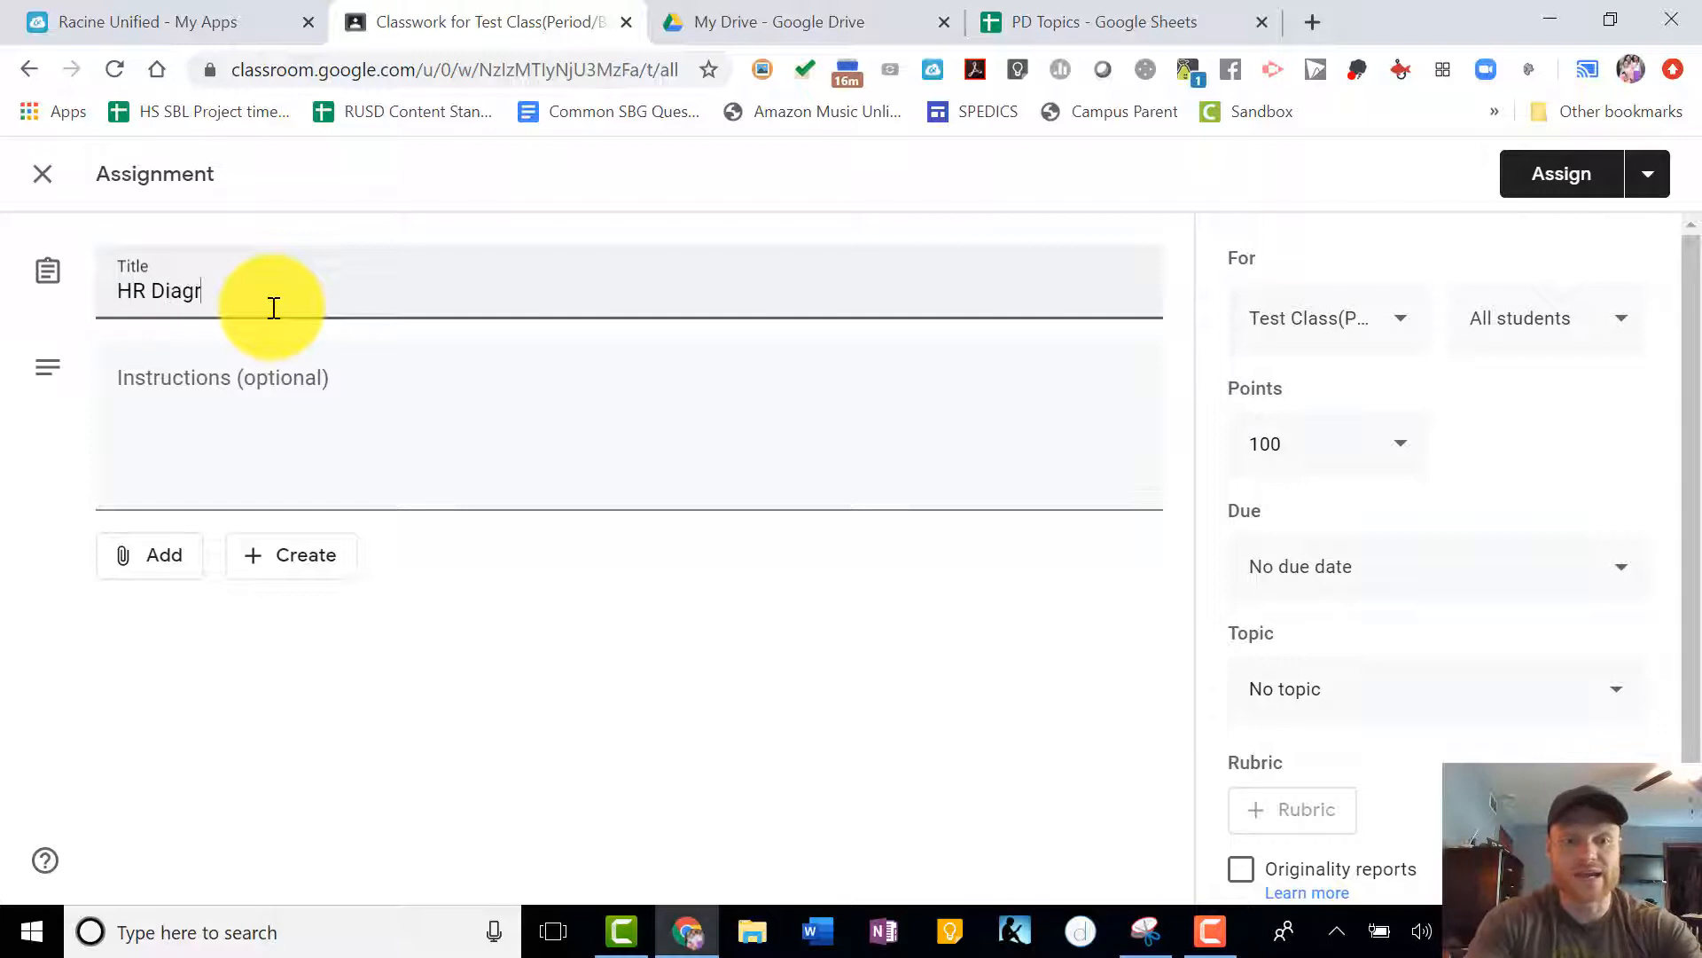
type("am Worksheet")
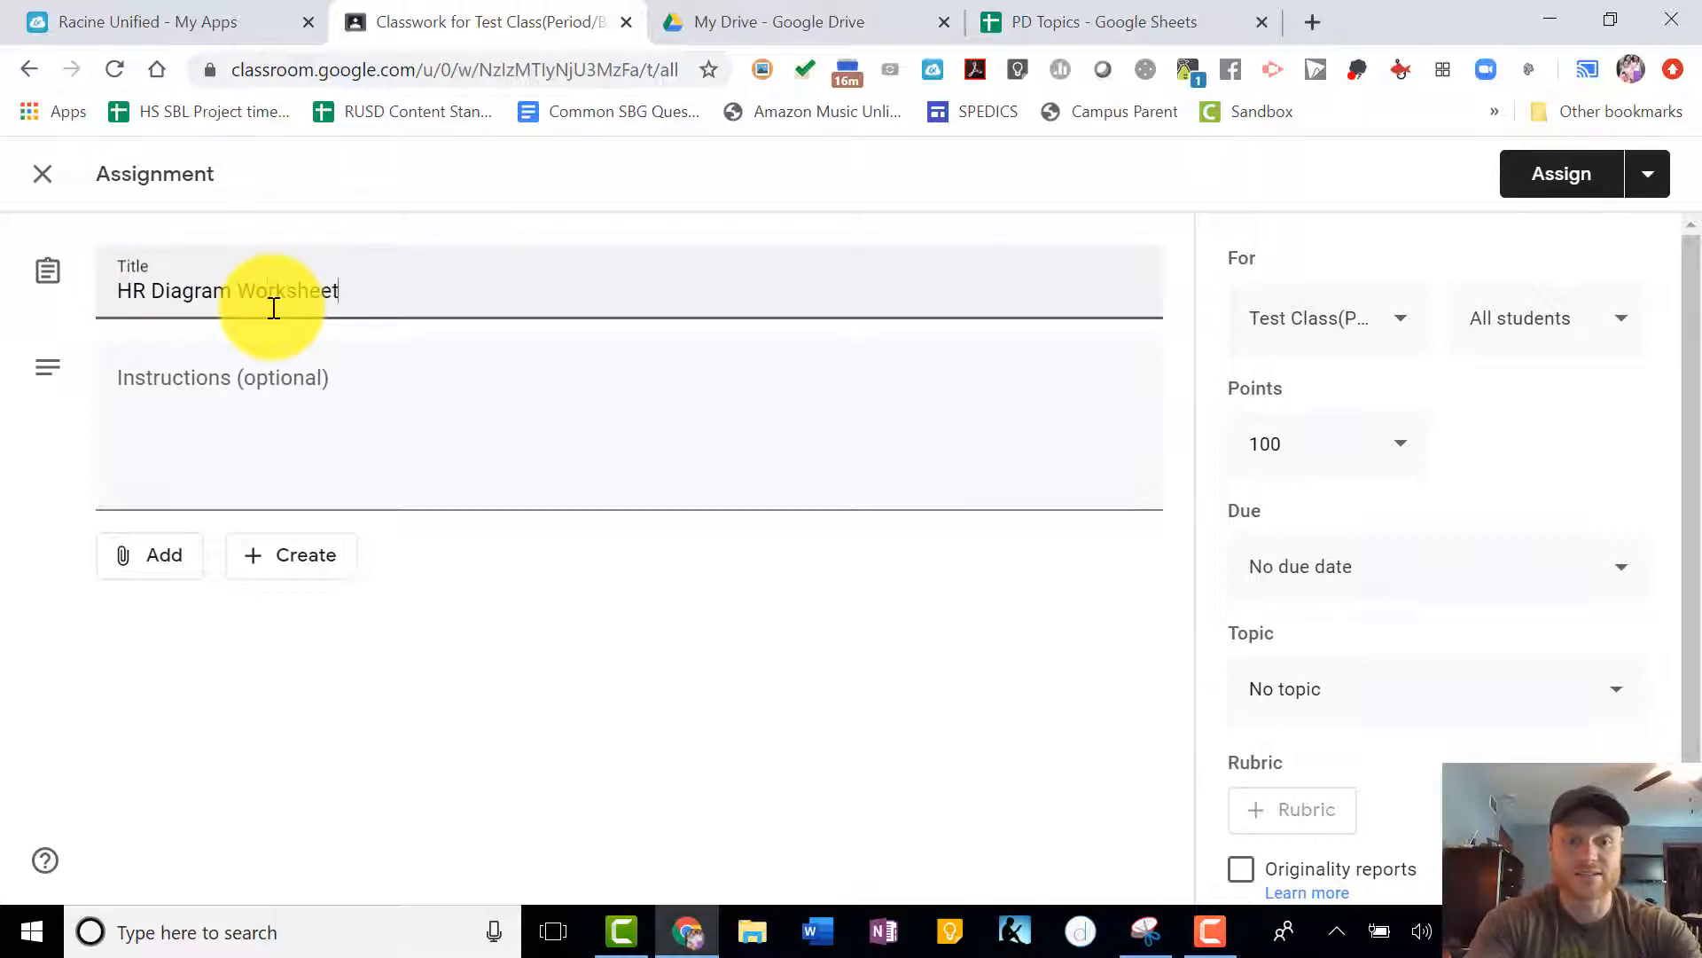
- Write the assignment instructions "Please complete all of the odd problems."
left_click(480, 446)
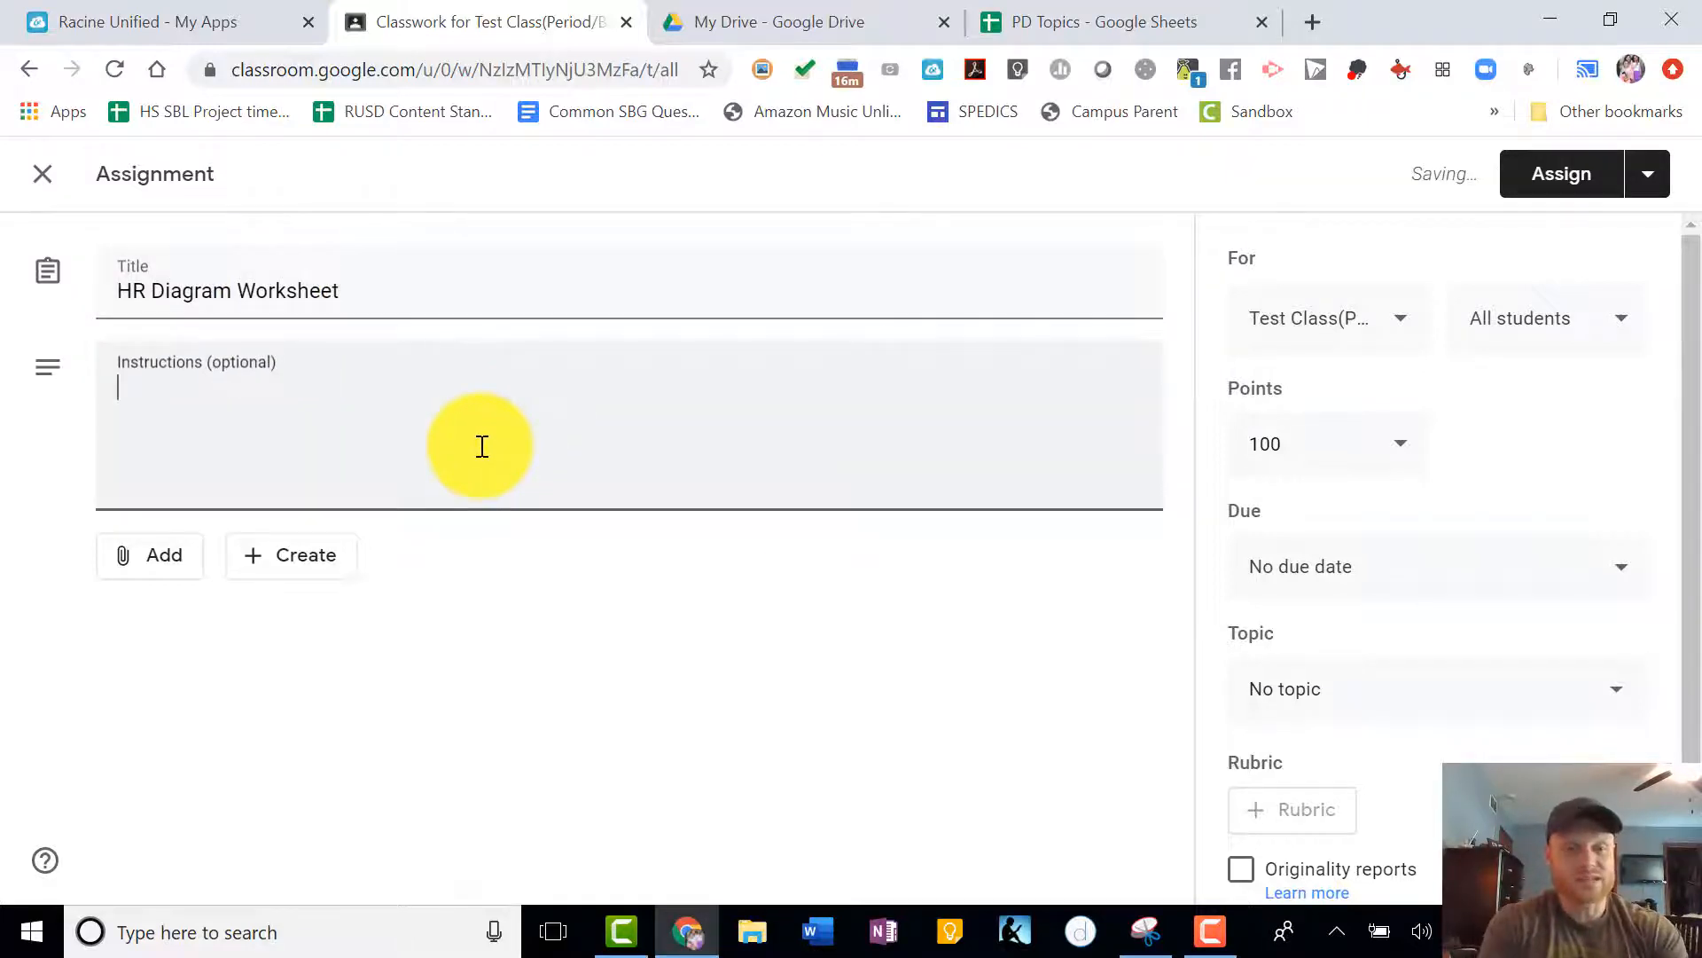
type("Pleas")
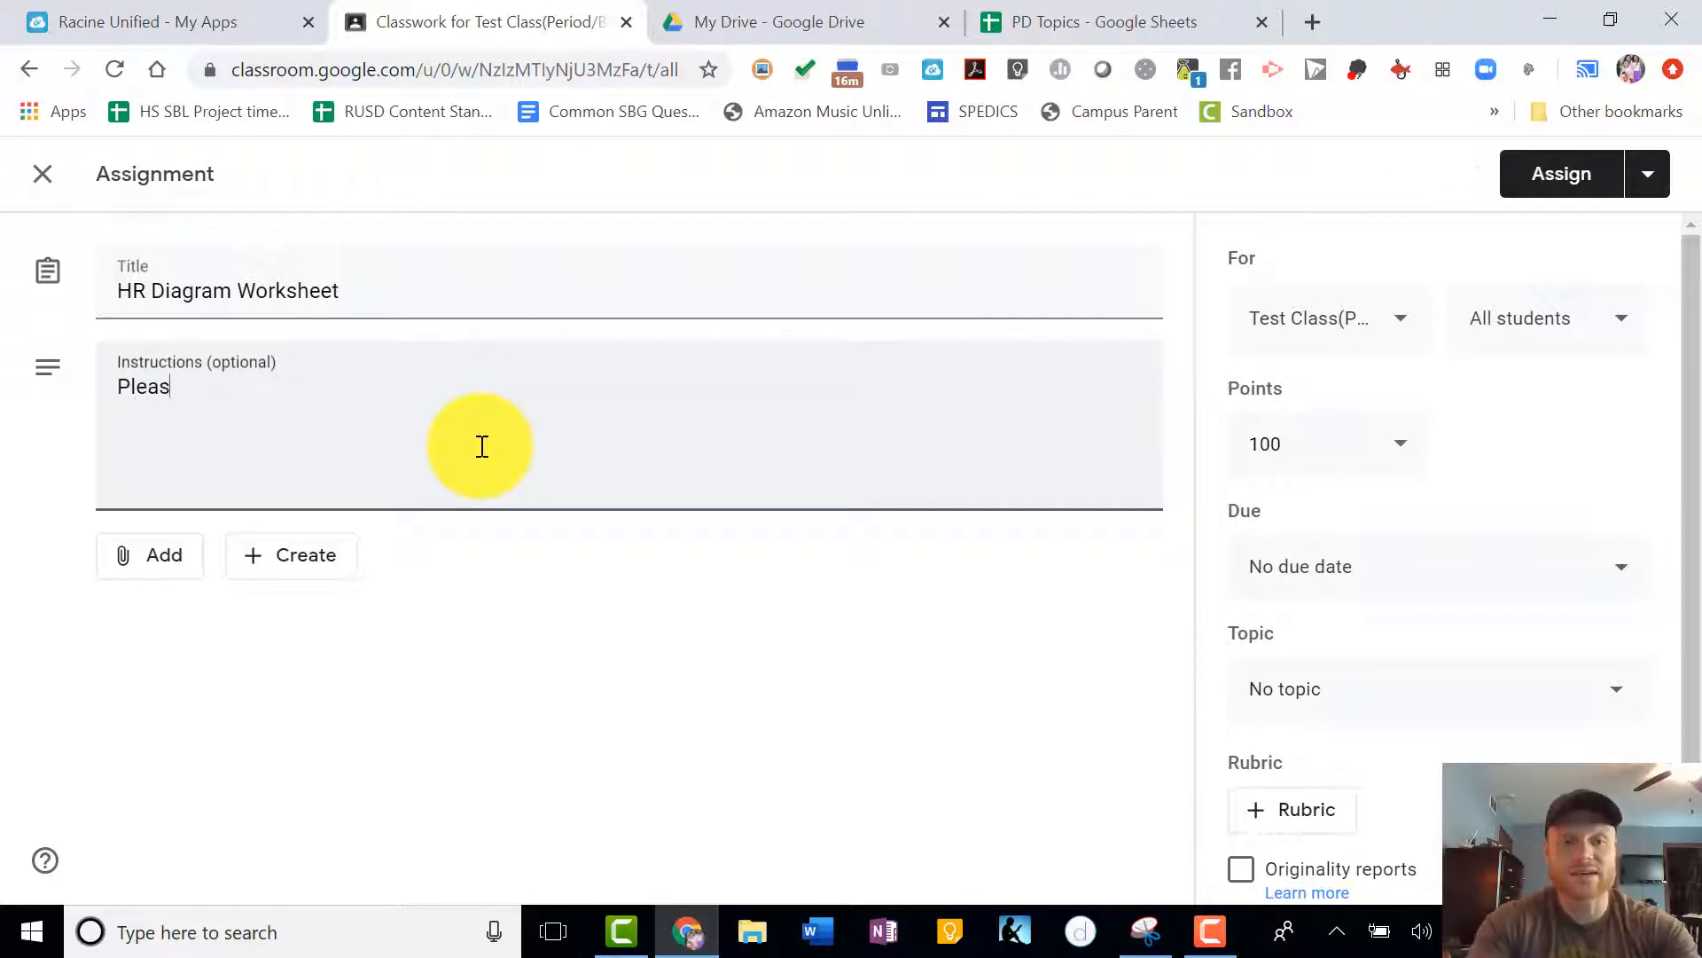
type("e complete all of t")
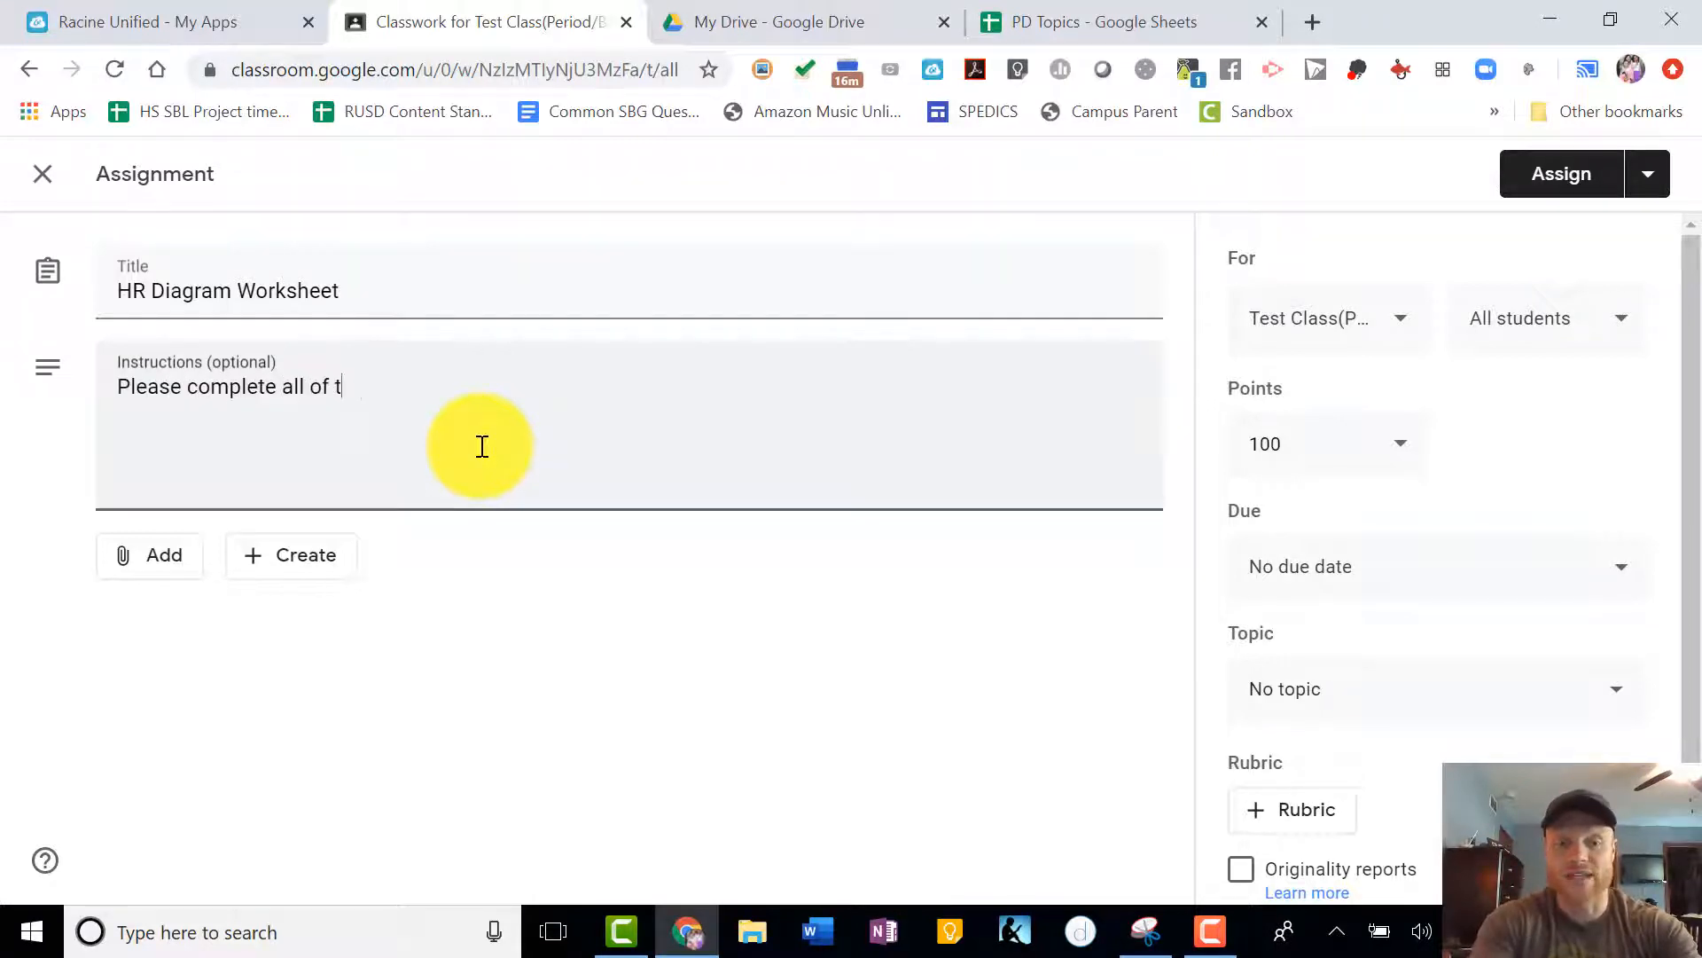
type("he odd problems.")
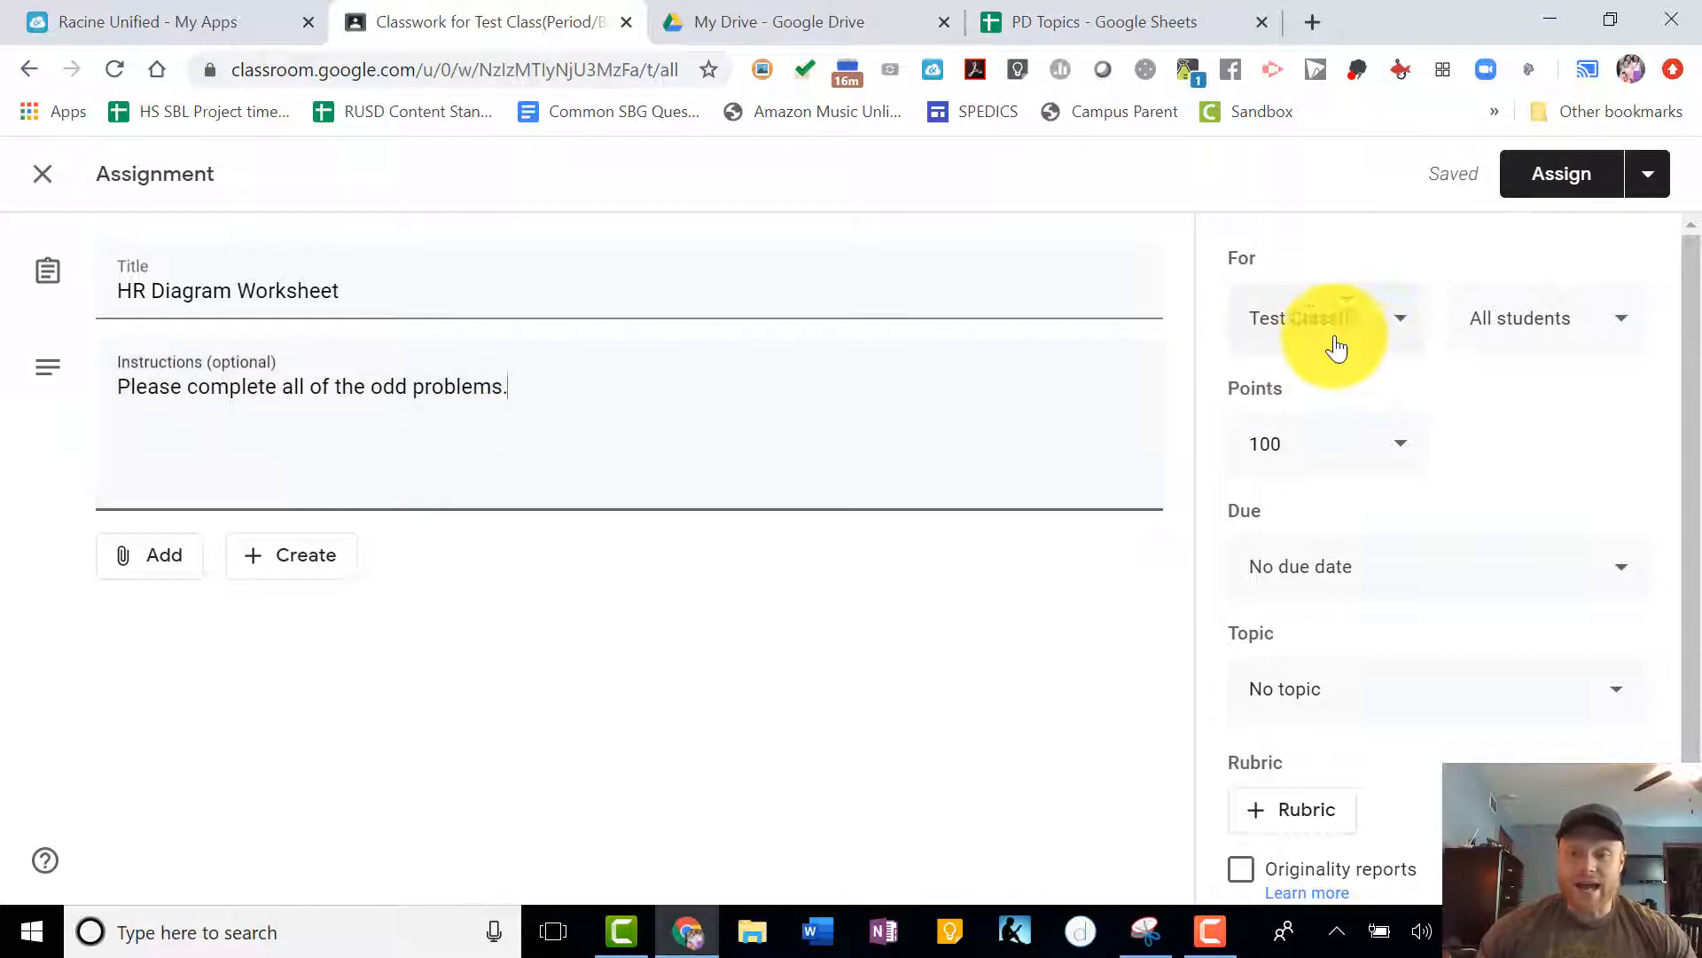
- Try adding Test Class and Block 1A to the assignment's classes, deselect both, and check the student audience options
left_click(1386, 321)
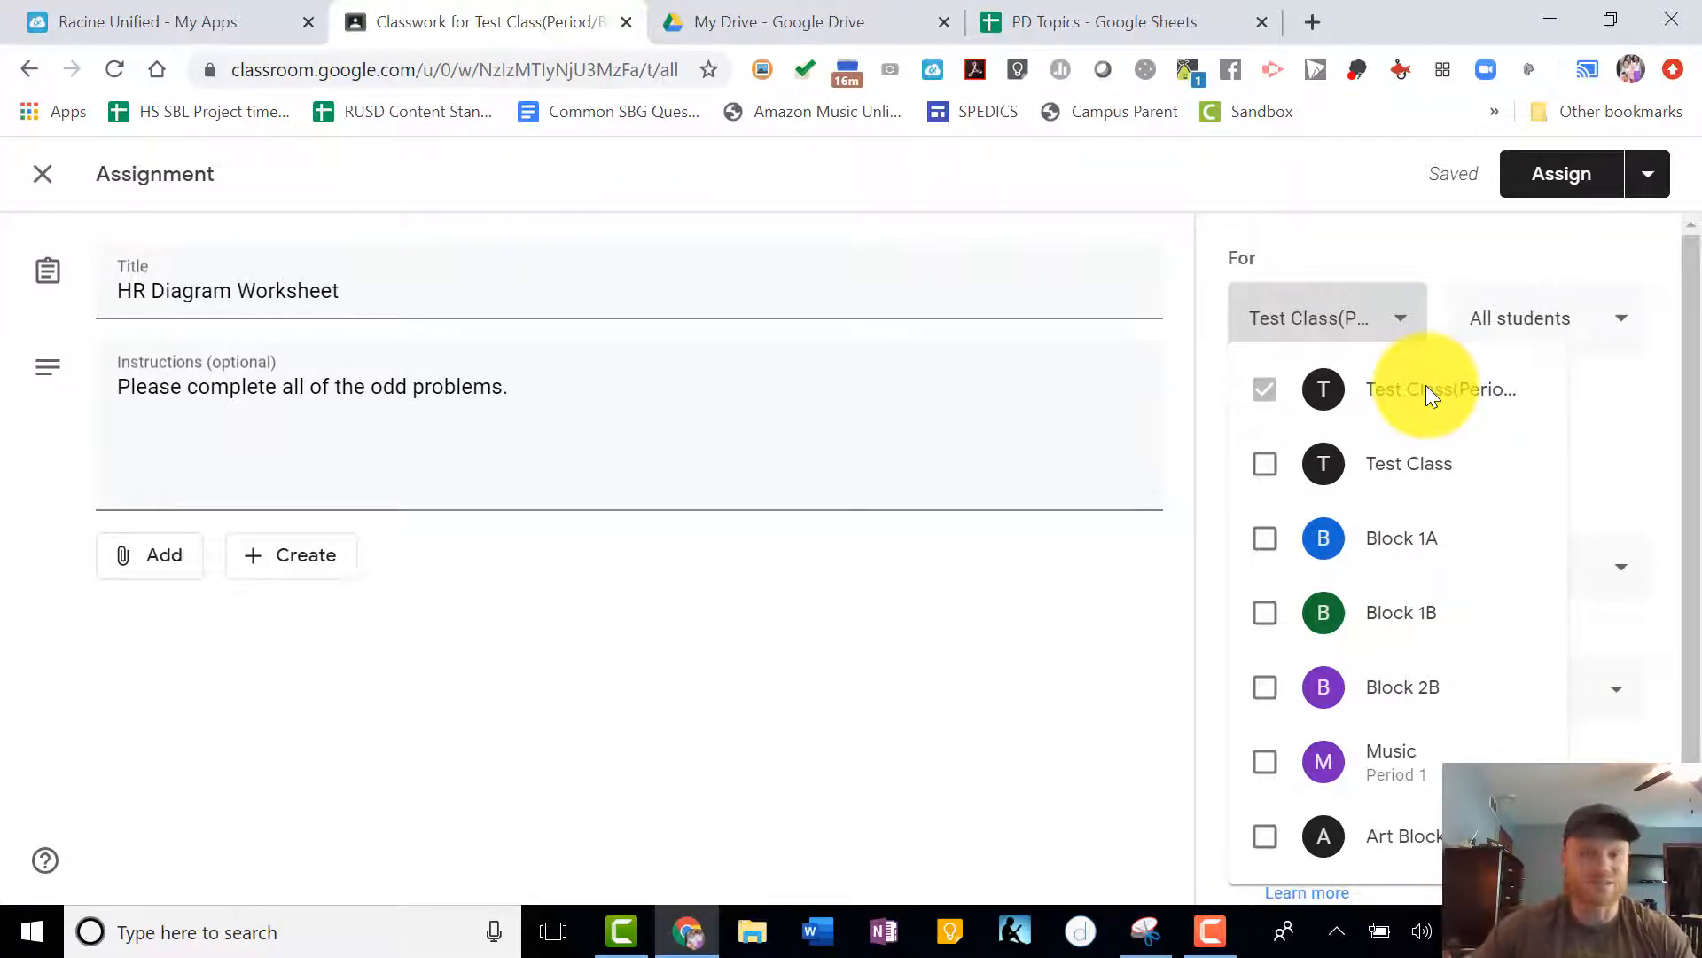
left_click(1266, 470)
left_click(1265, 538)
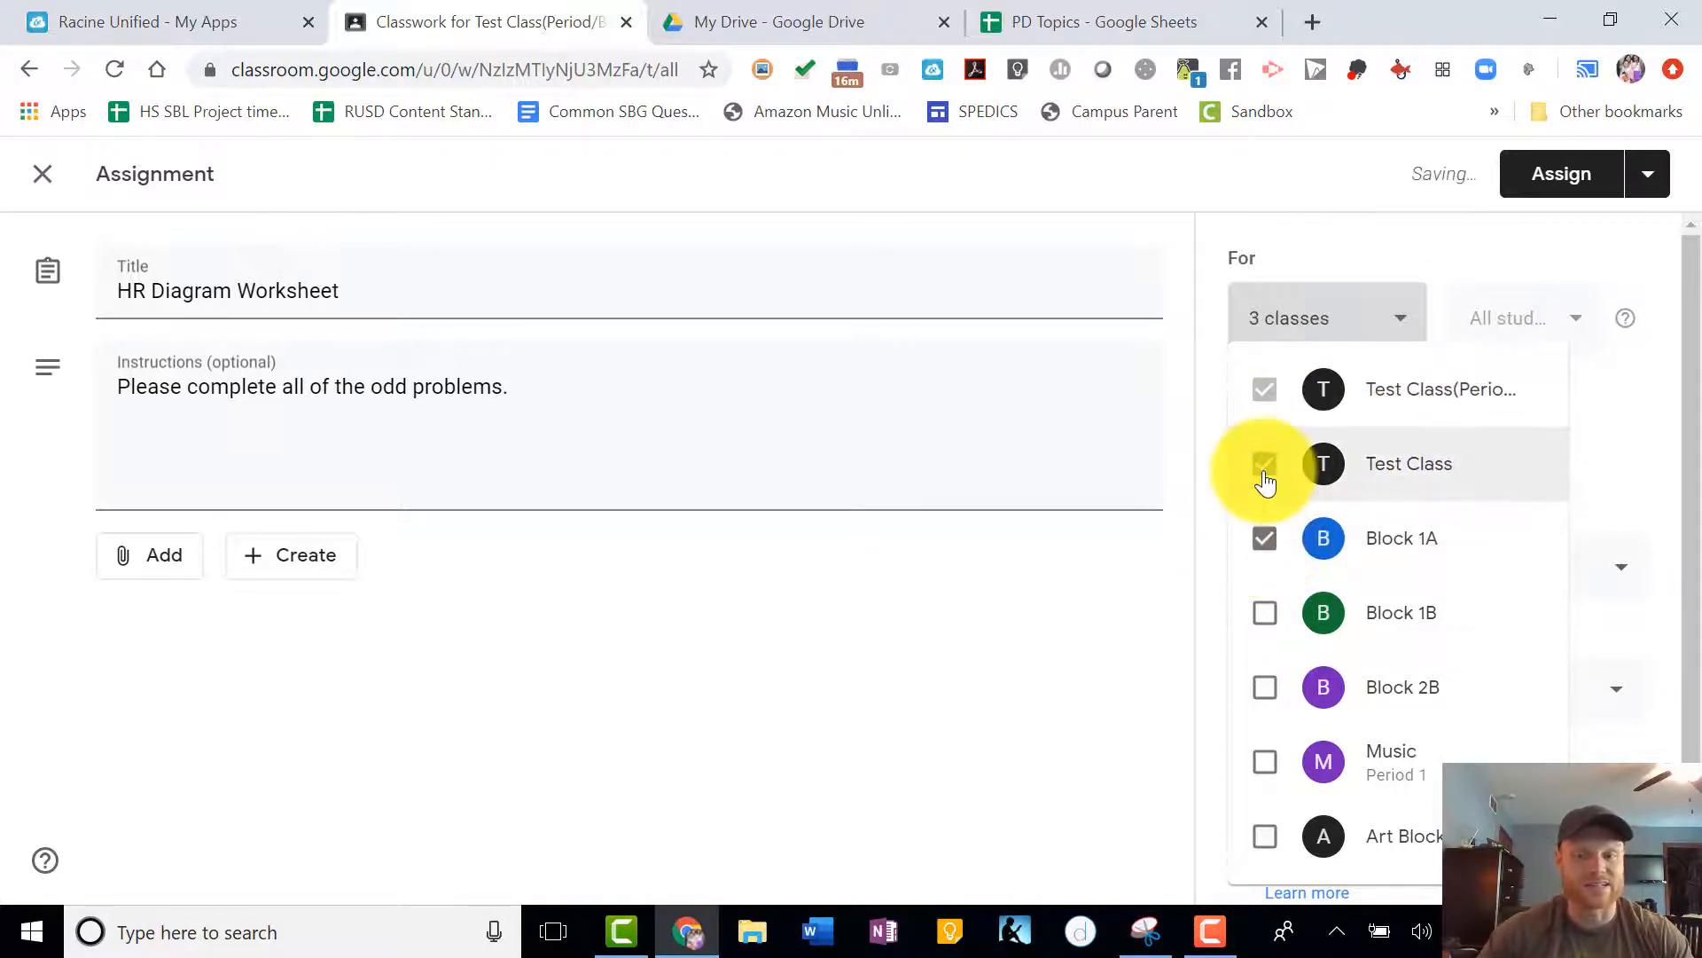
left_click(1266, 474)
left_click(1265, 538)
left_click(1066, 544)
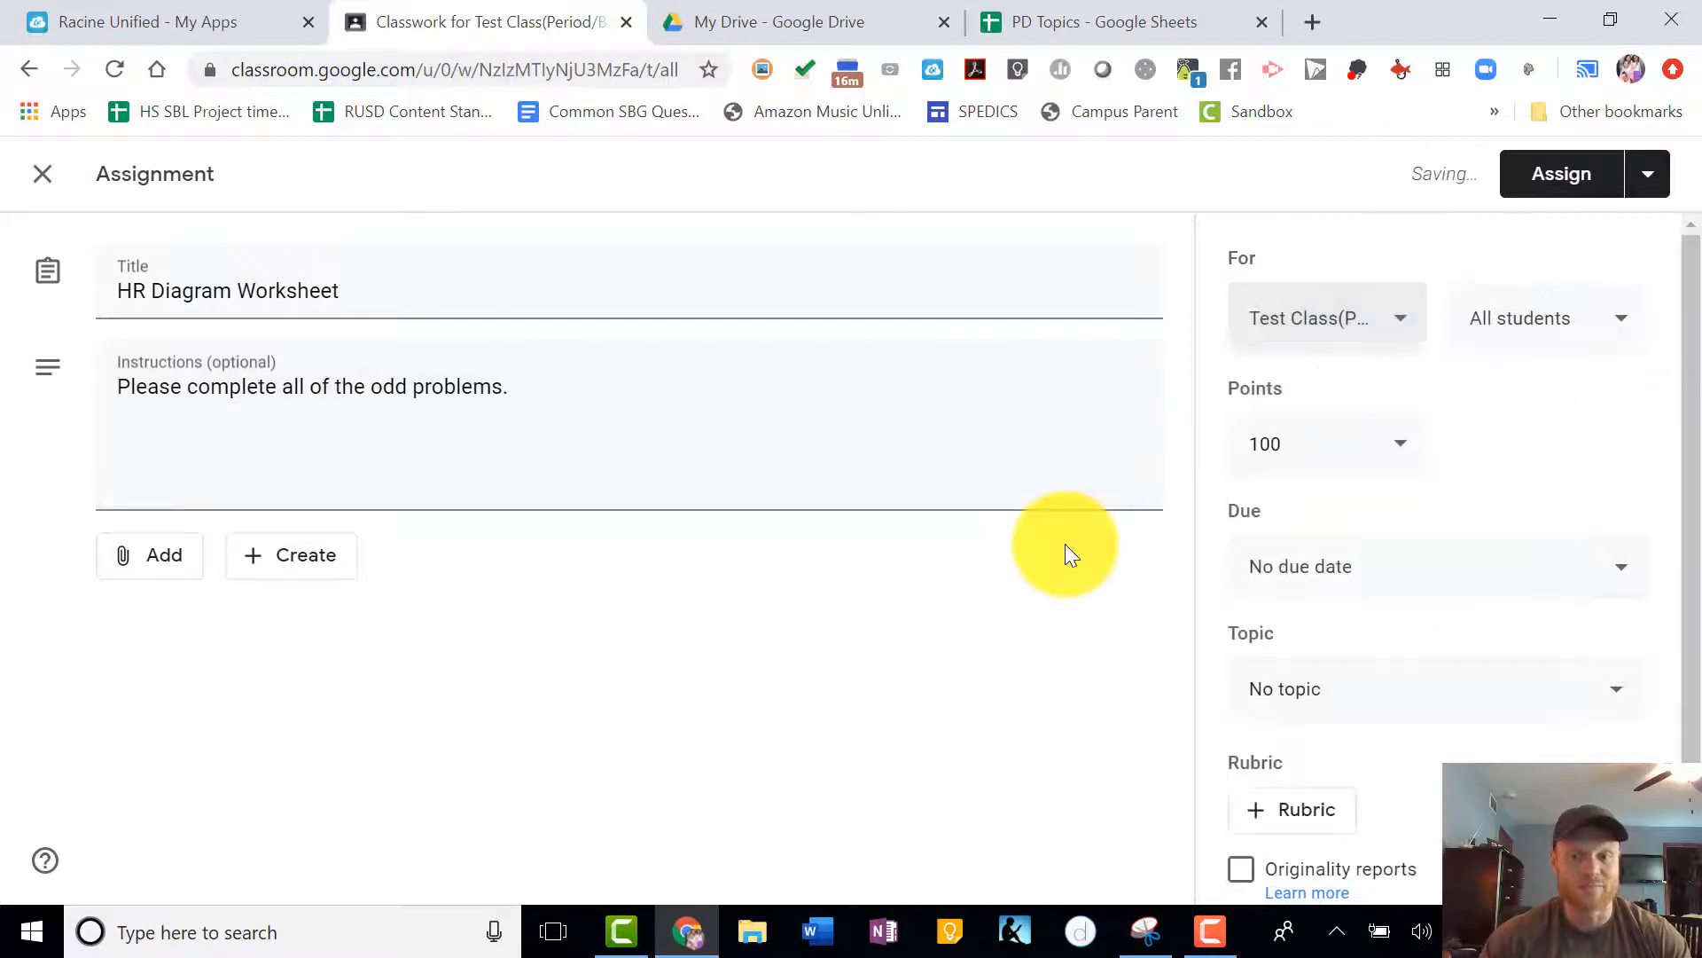
left_click(1539, 337)
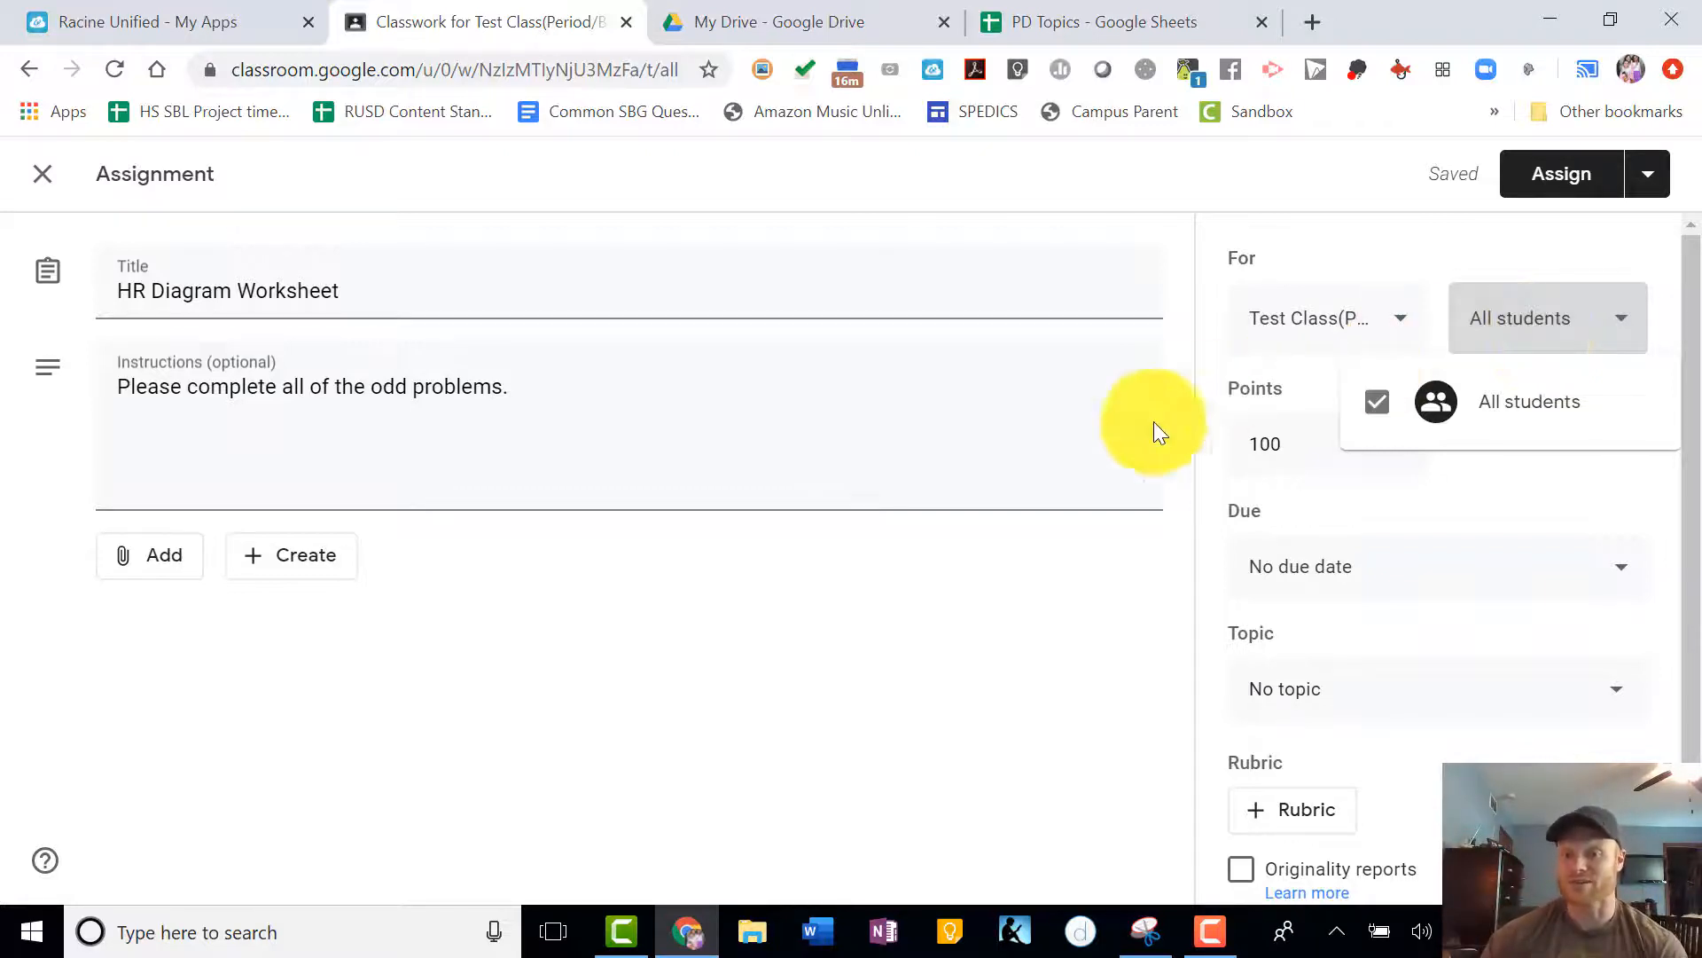
left_click(1157, 444)
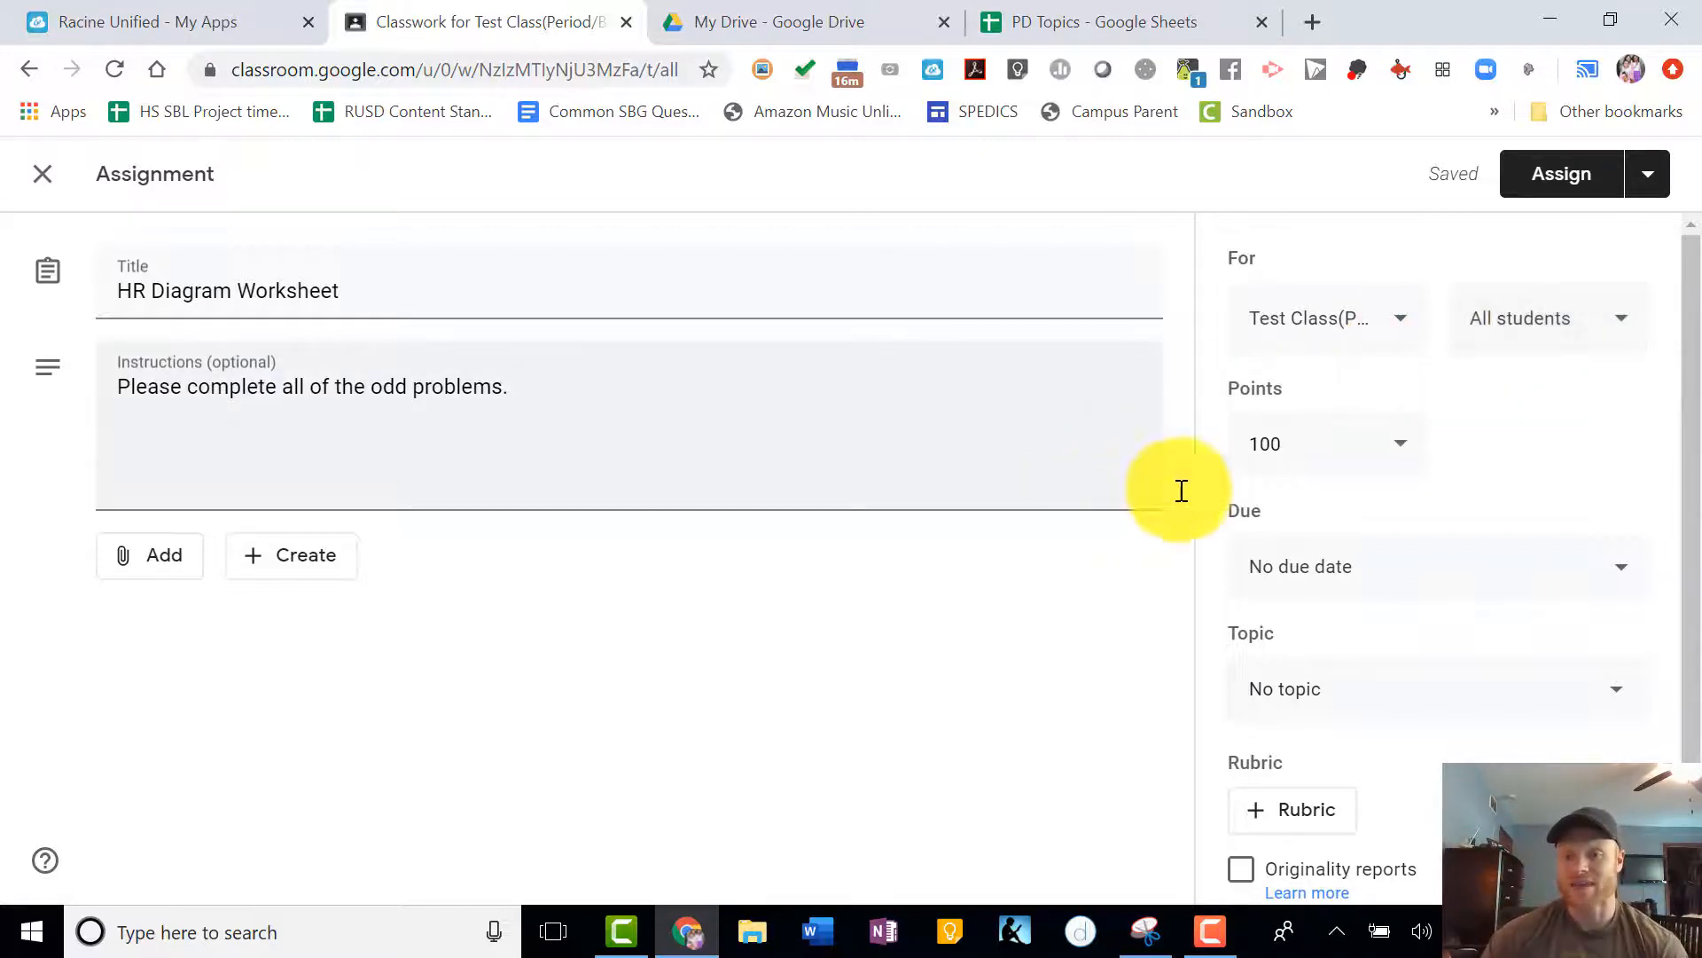
- Make the assignment ungraded and set its due date to Apr 22, 2020
left_click(1401, 461)
left_click(1288, 520)
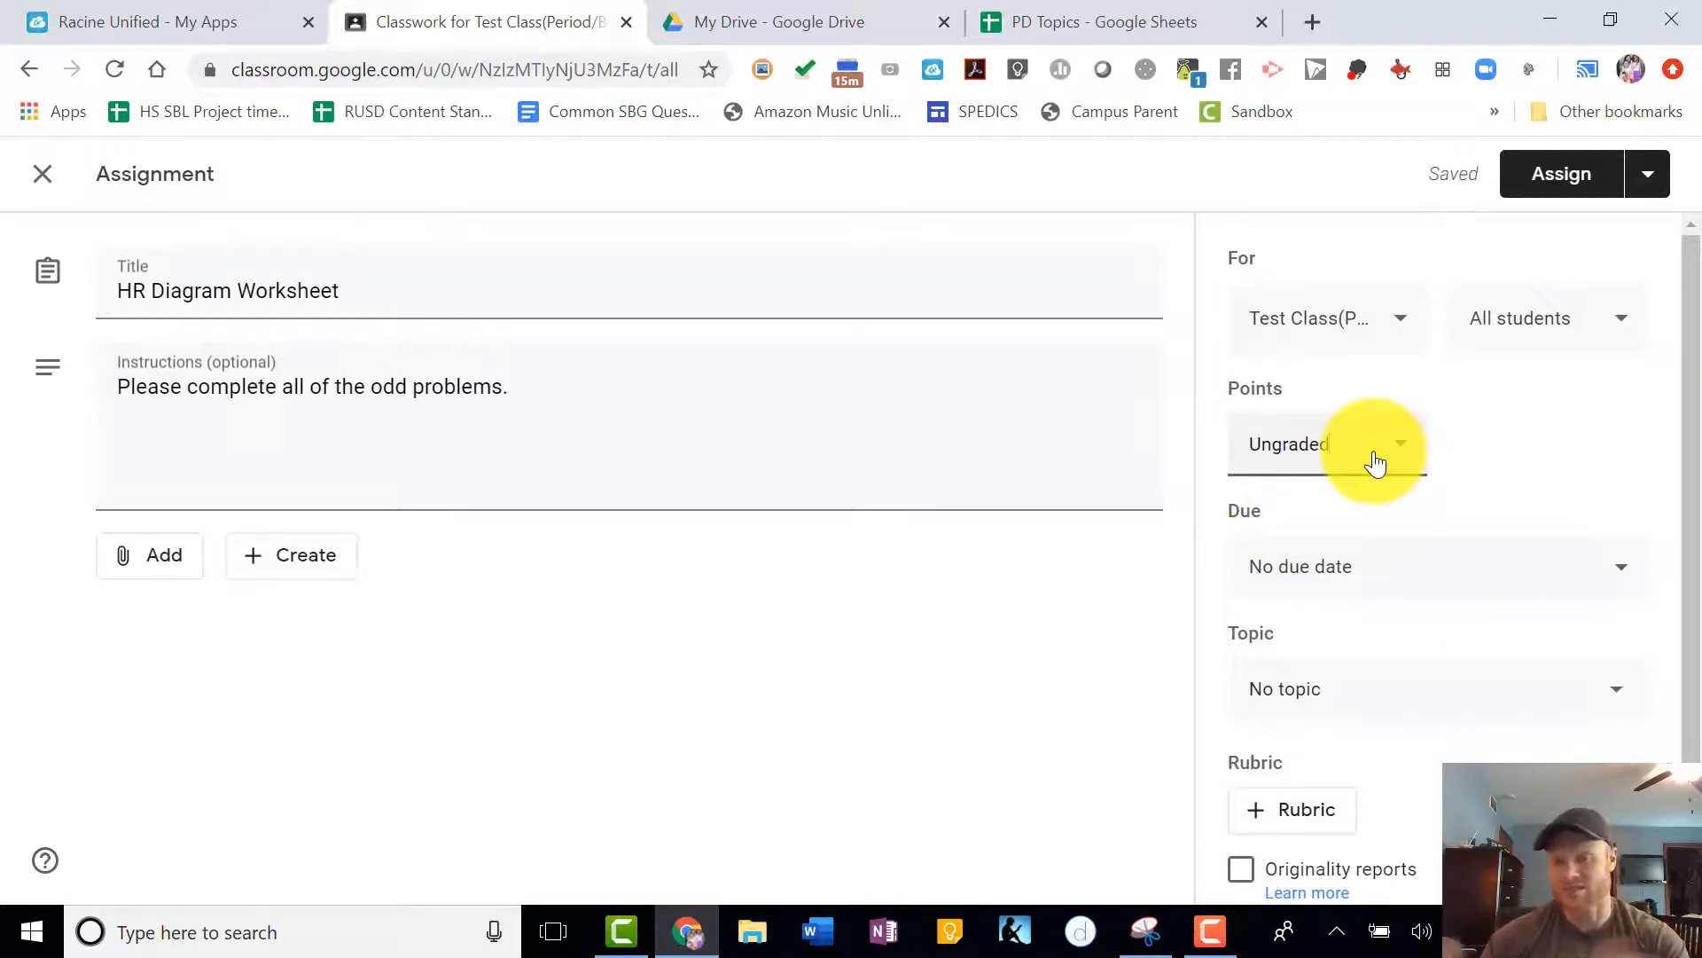
scroll(1499, 487, "down", 1)
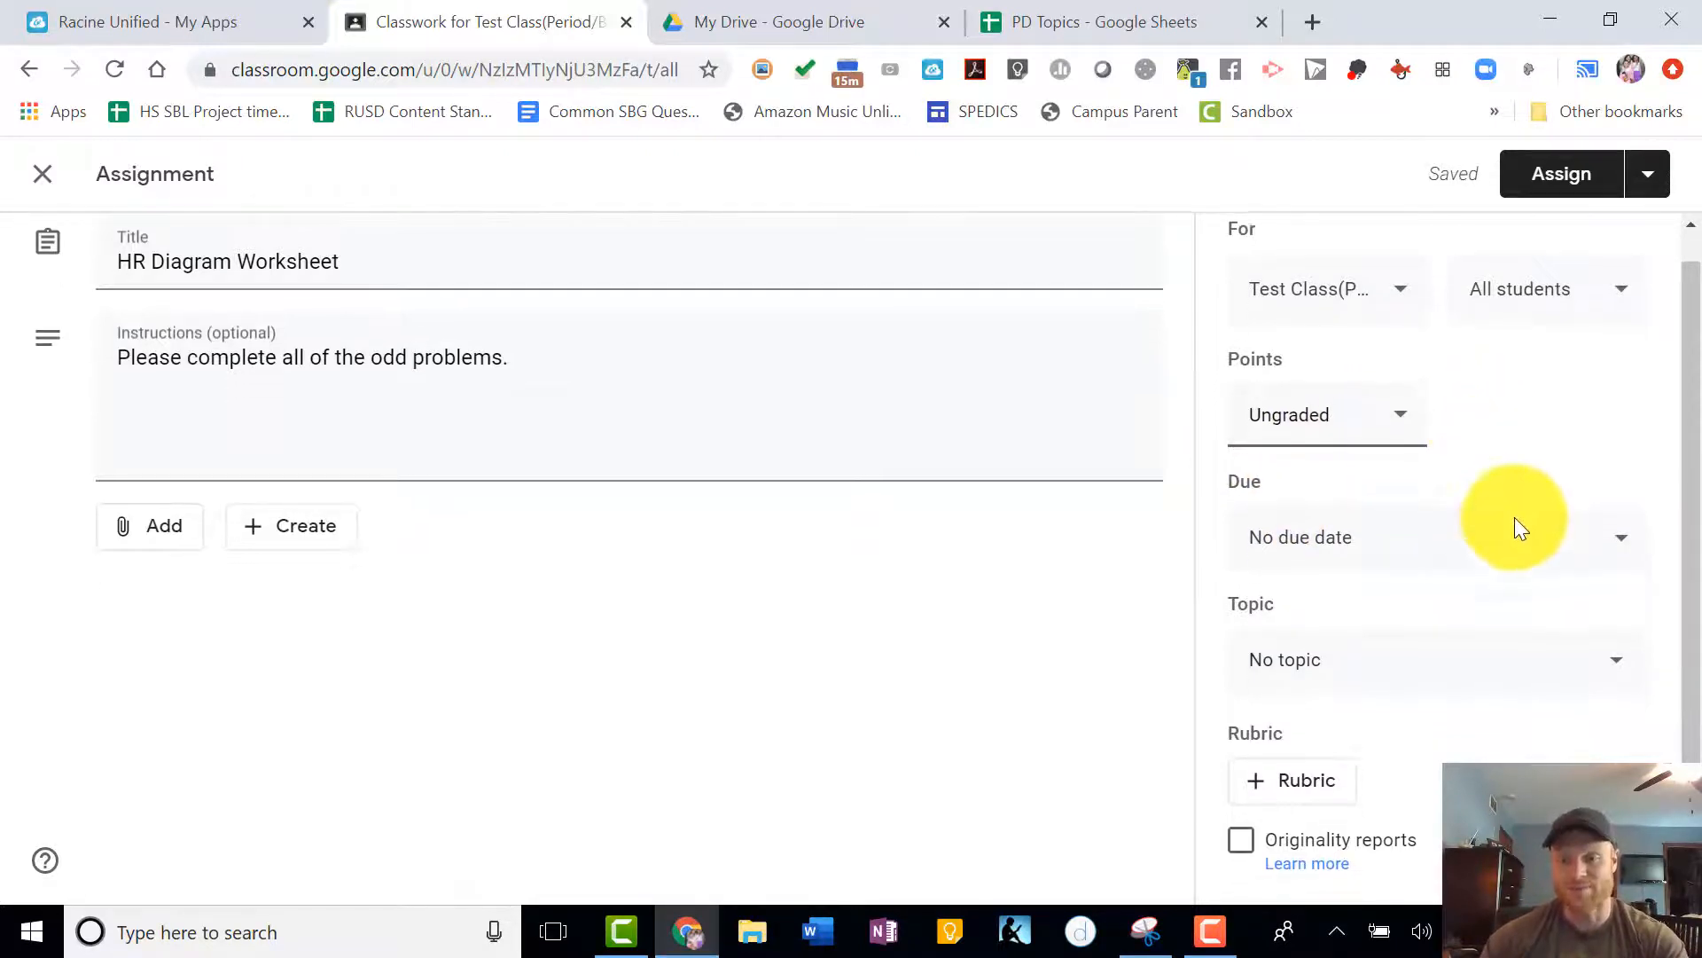
left_click(1587, 557)
left_click(1369, 657)
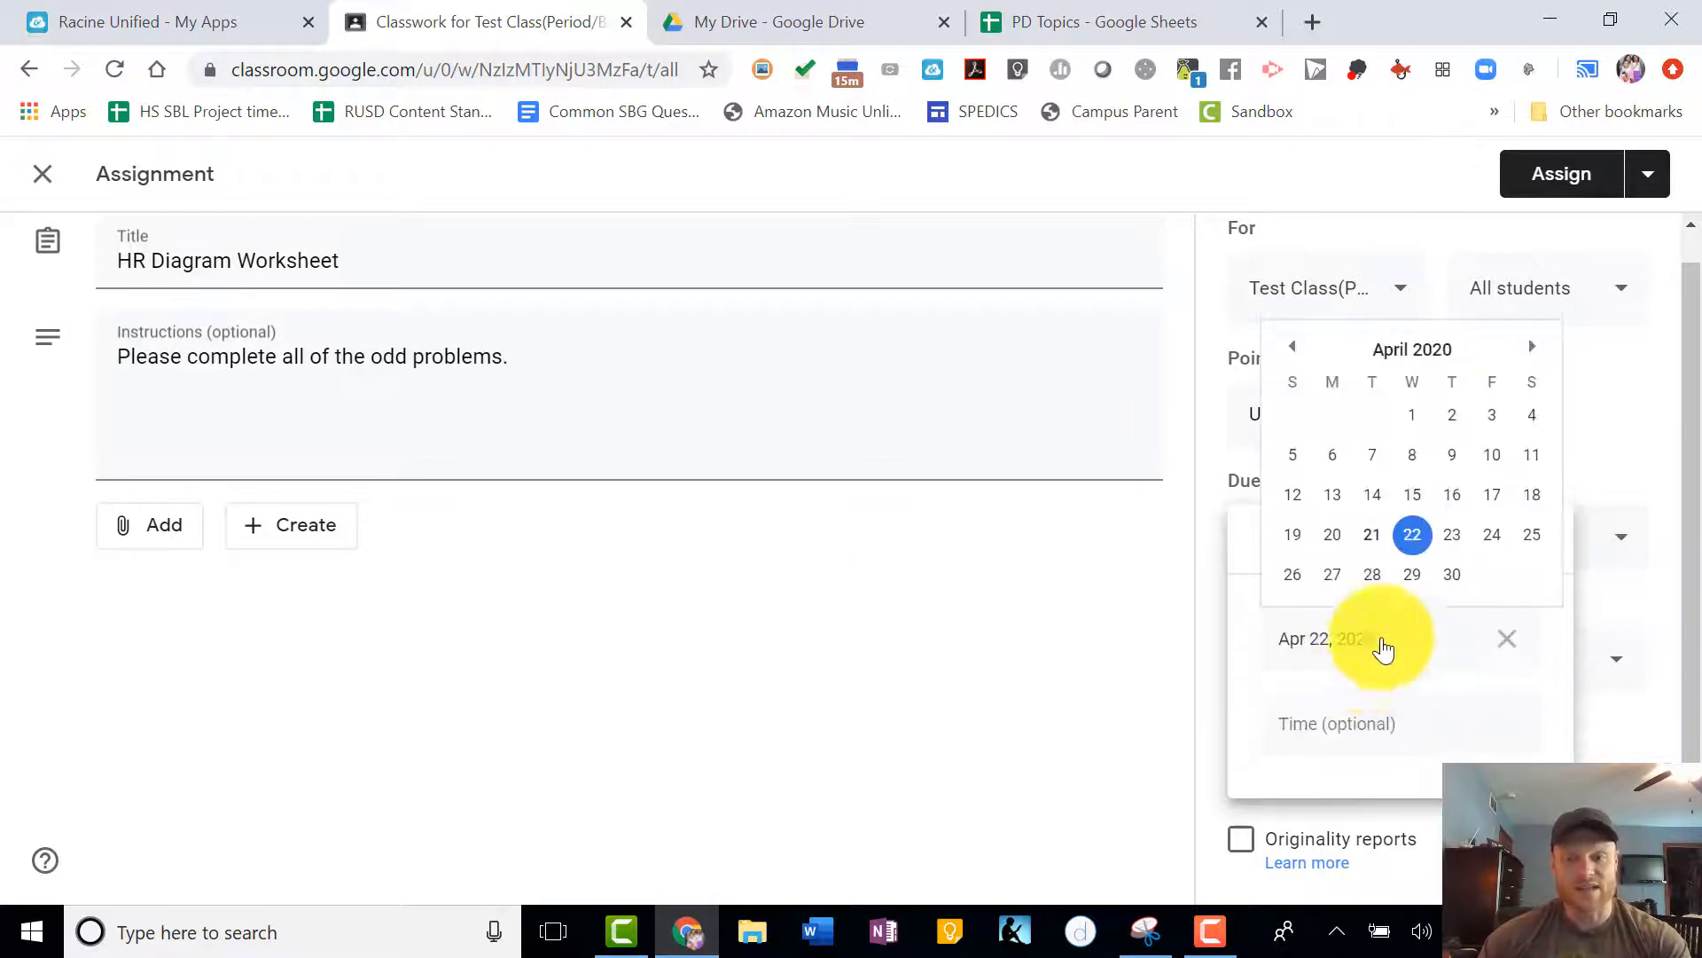
left_click(1111, 642)
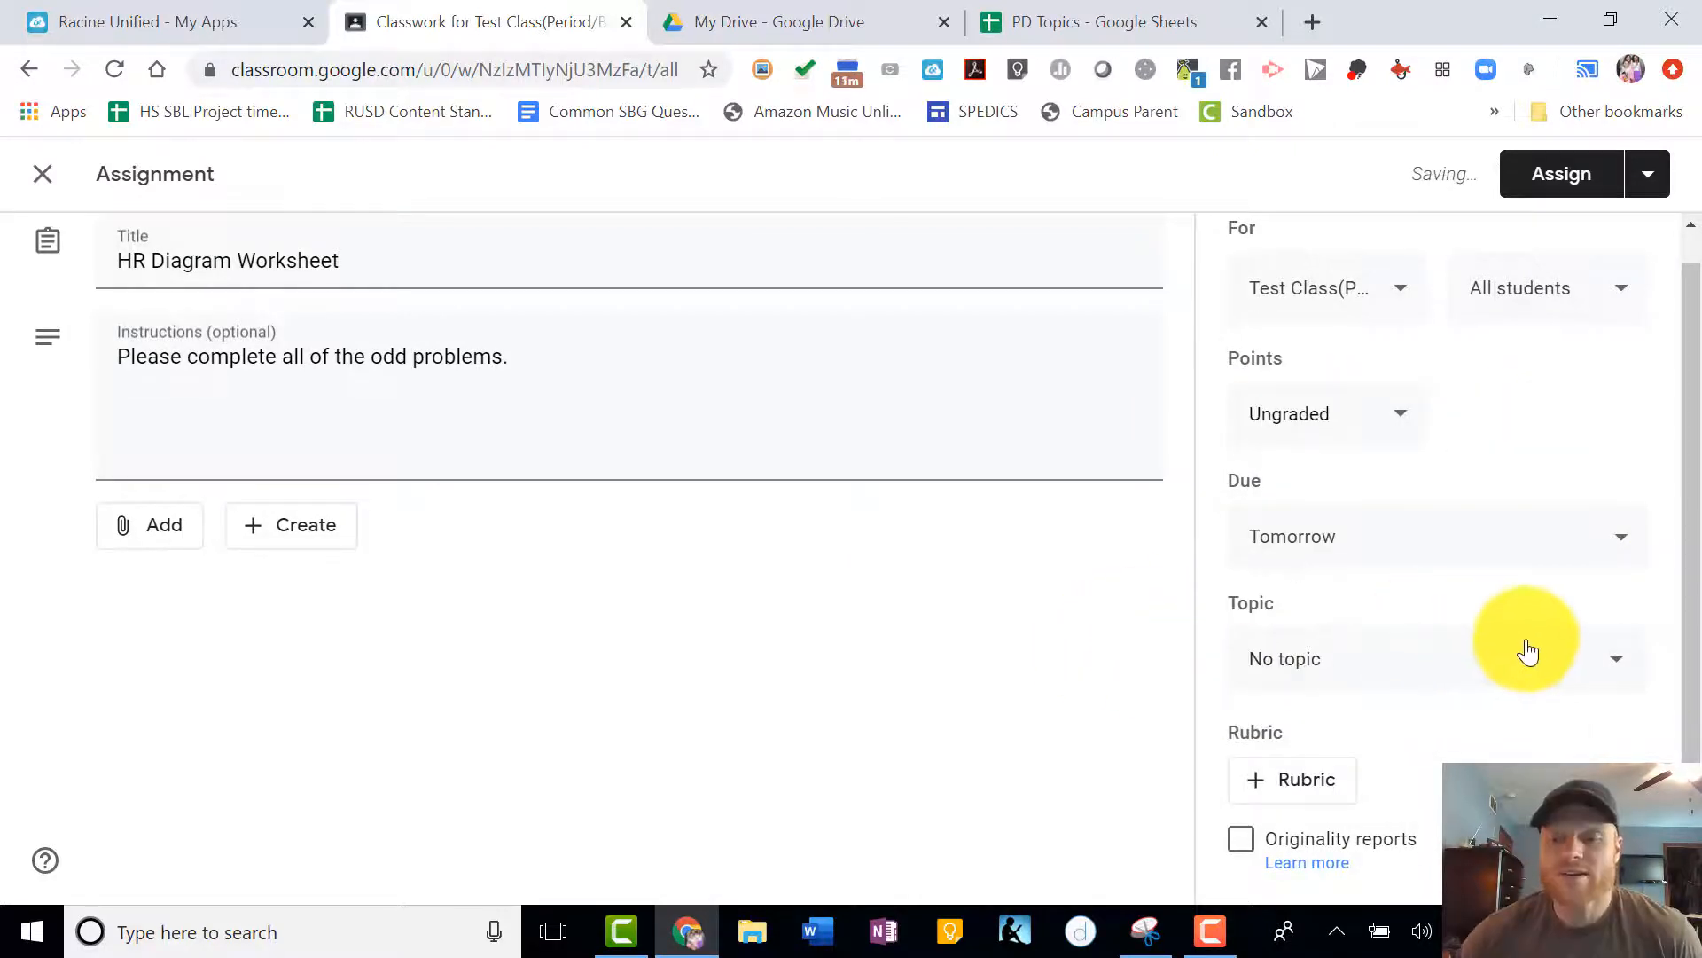
- File the assignment under the topic "Unit 1: The Stars"
left_click(1501, 689)
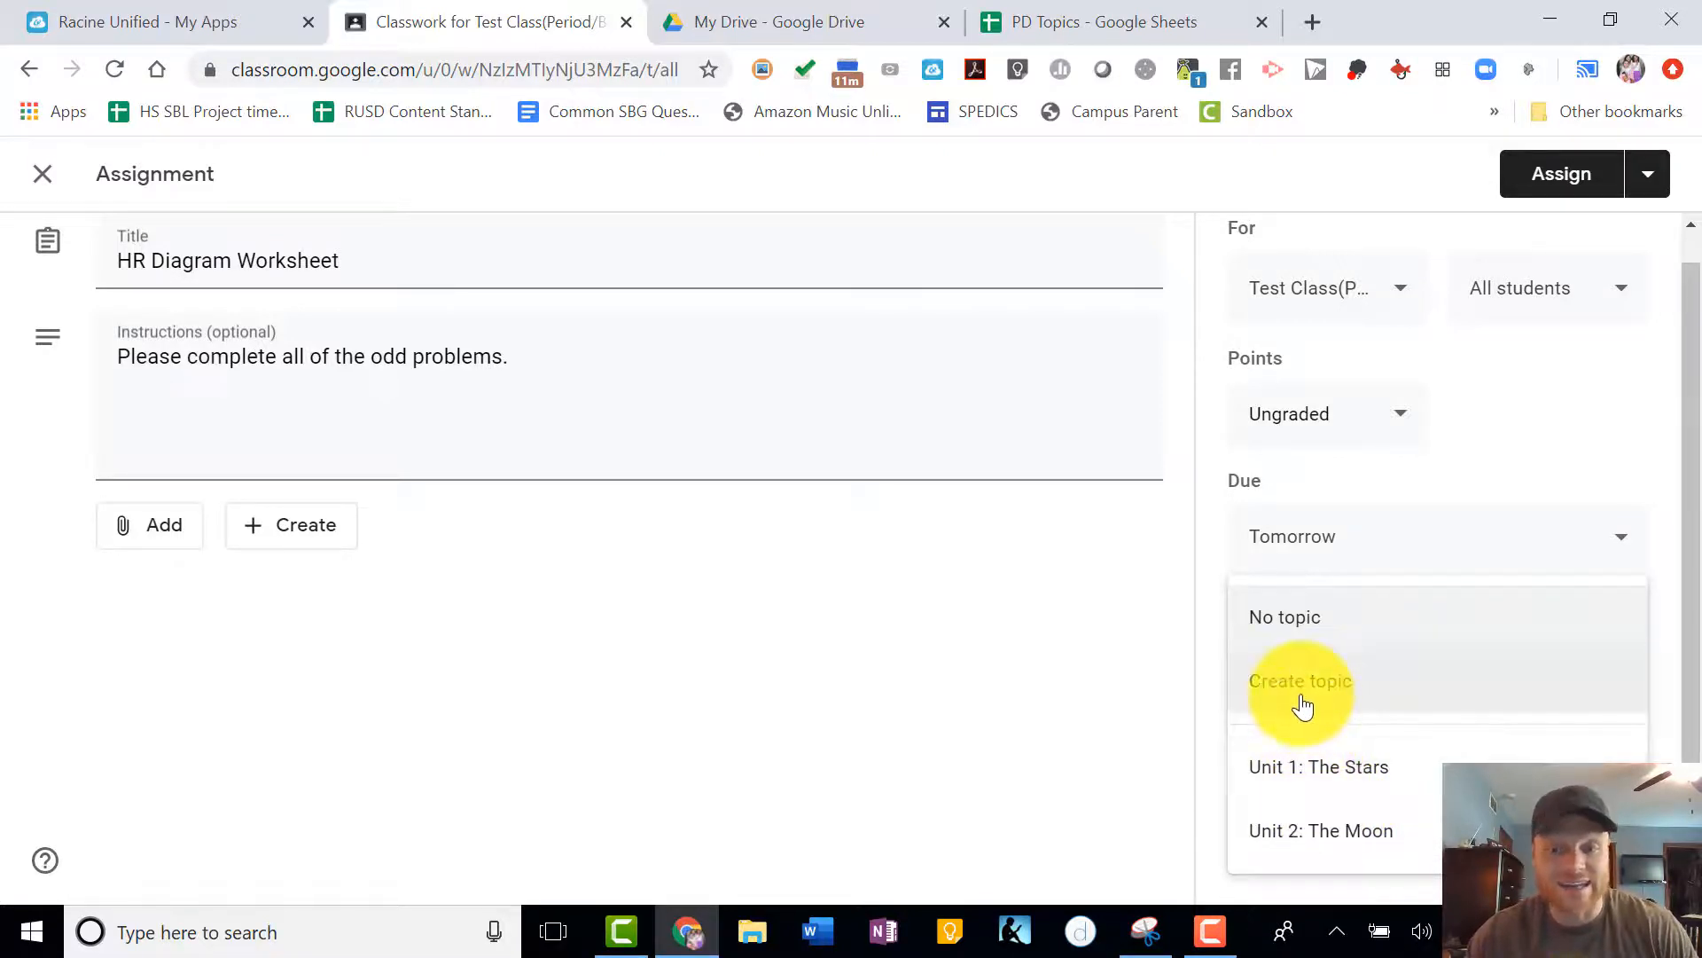
left_click(1321, 777)
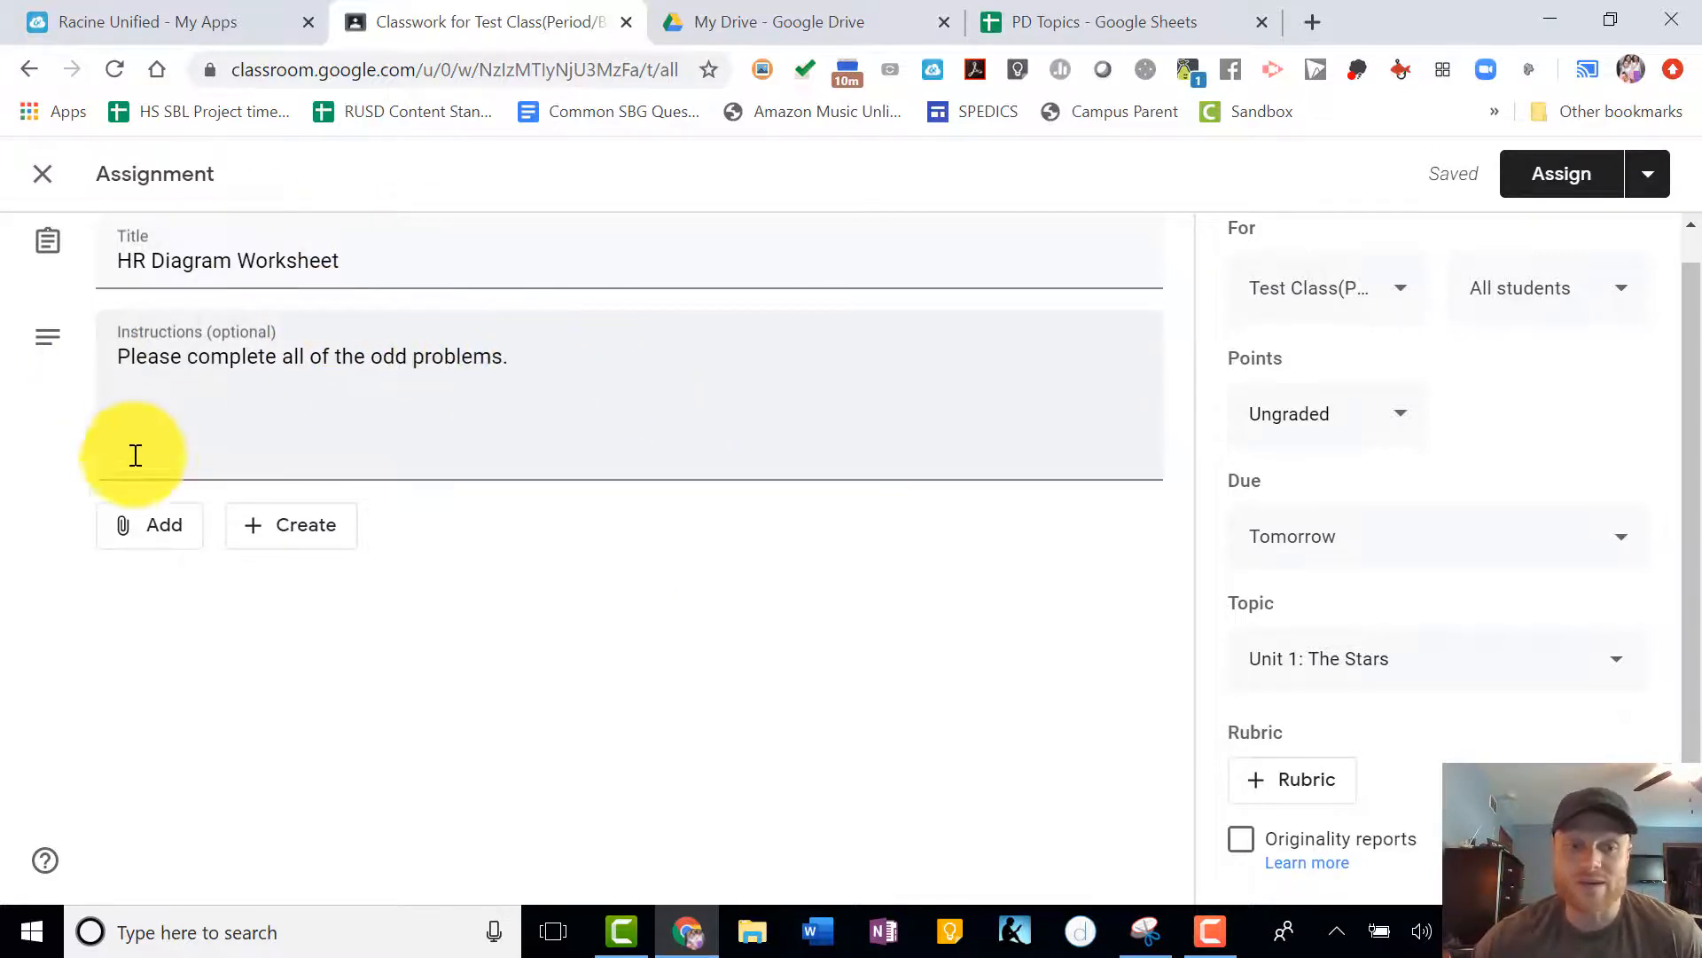
- Attach the Unit 4 Lab Questions, Astronomy document from Google Drive to the assignment
left_click(159, 541)
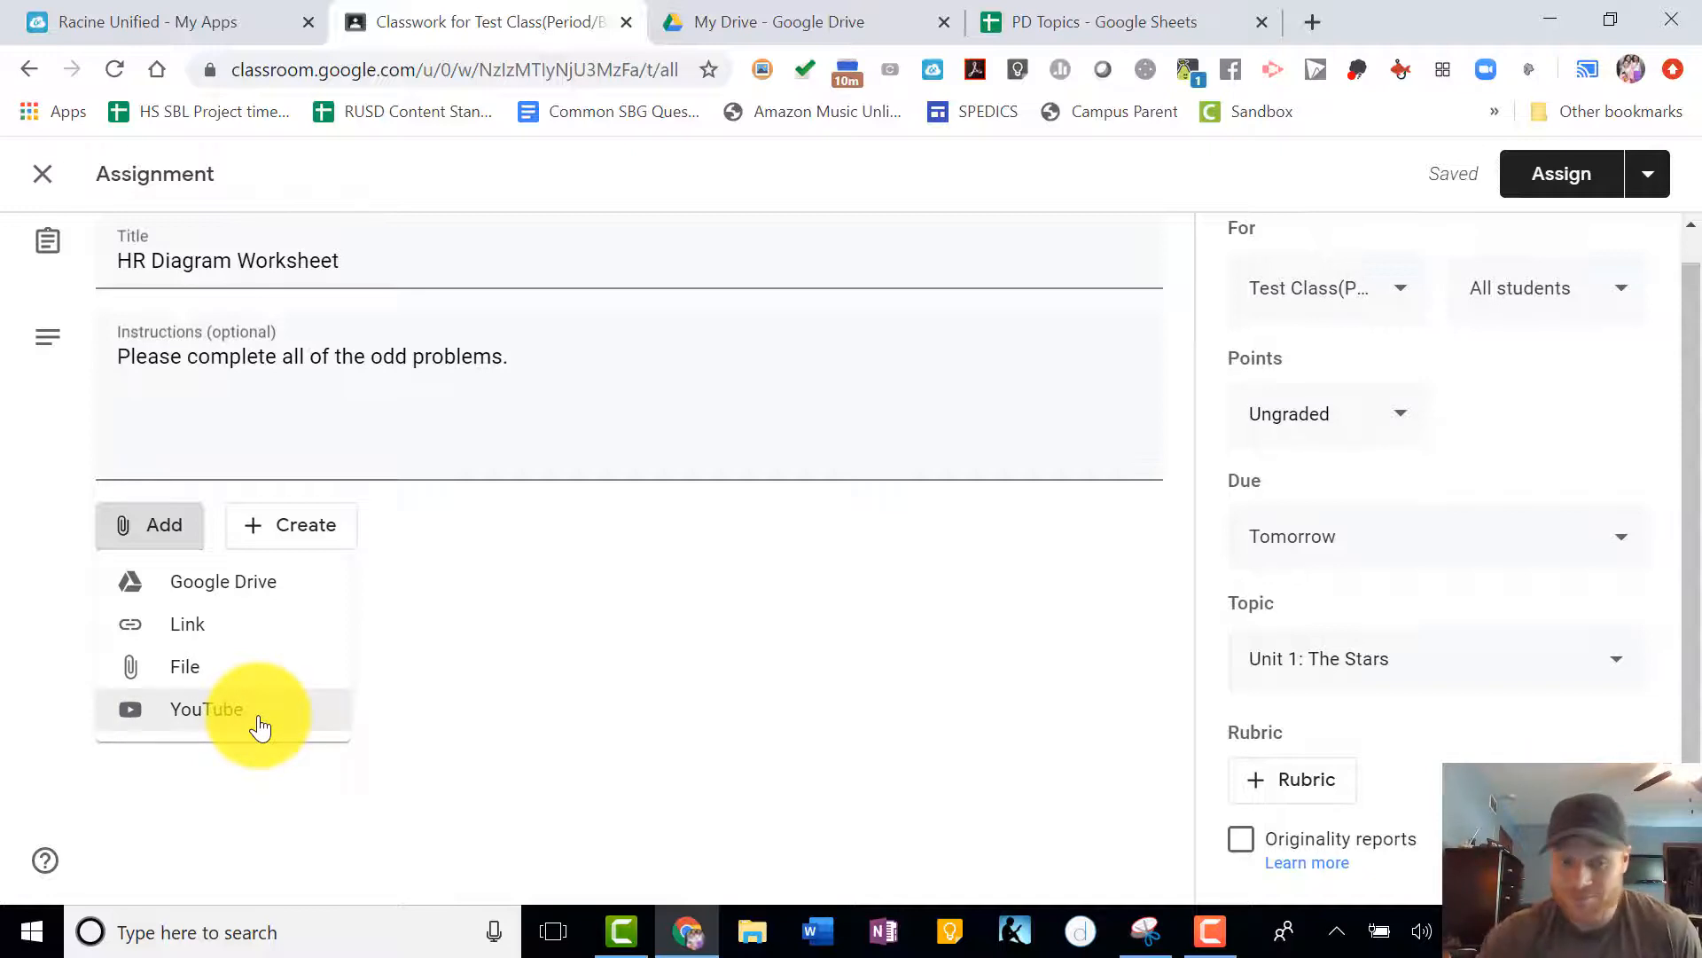
left_click(232, 587)
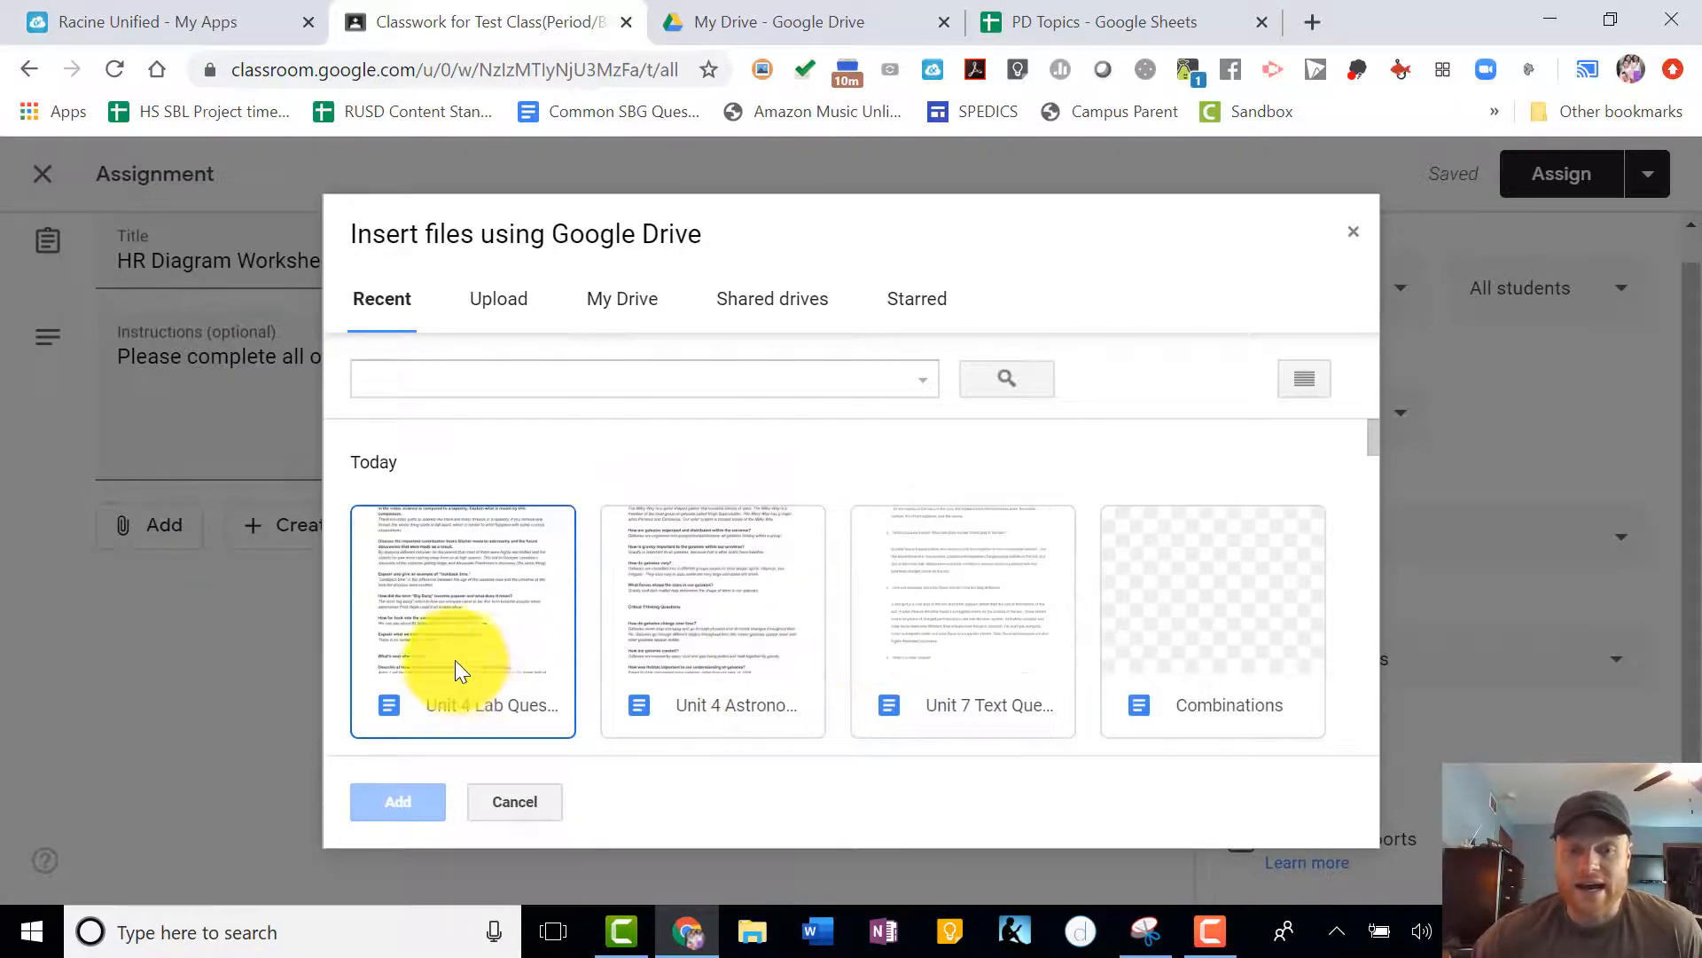
left_click(441, 660)
left_click(406, 804)
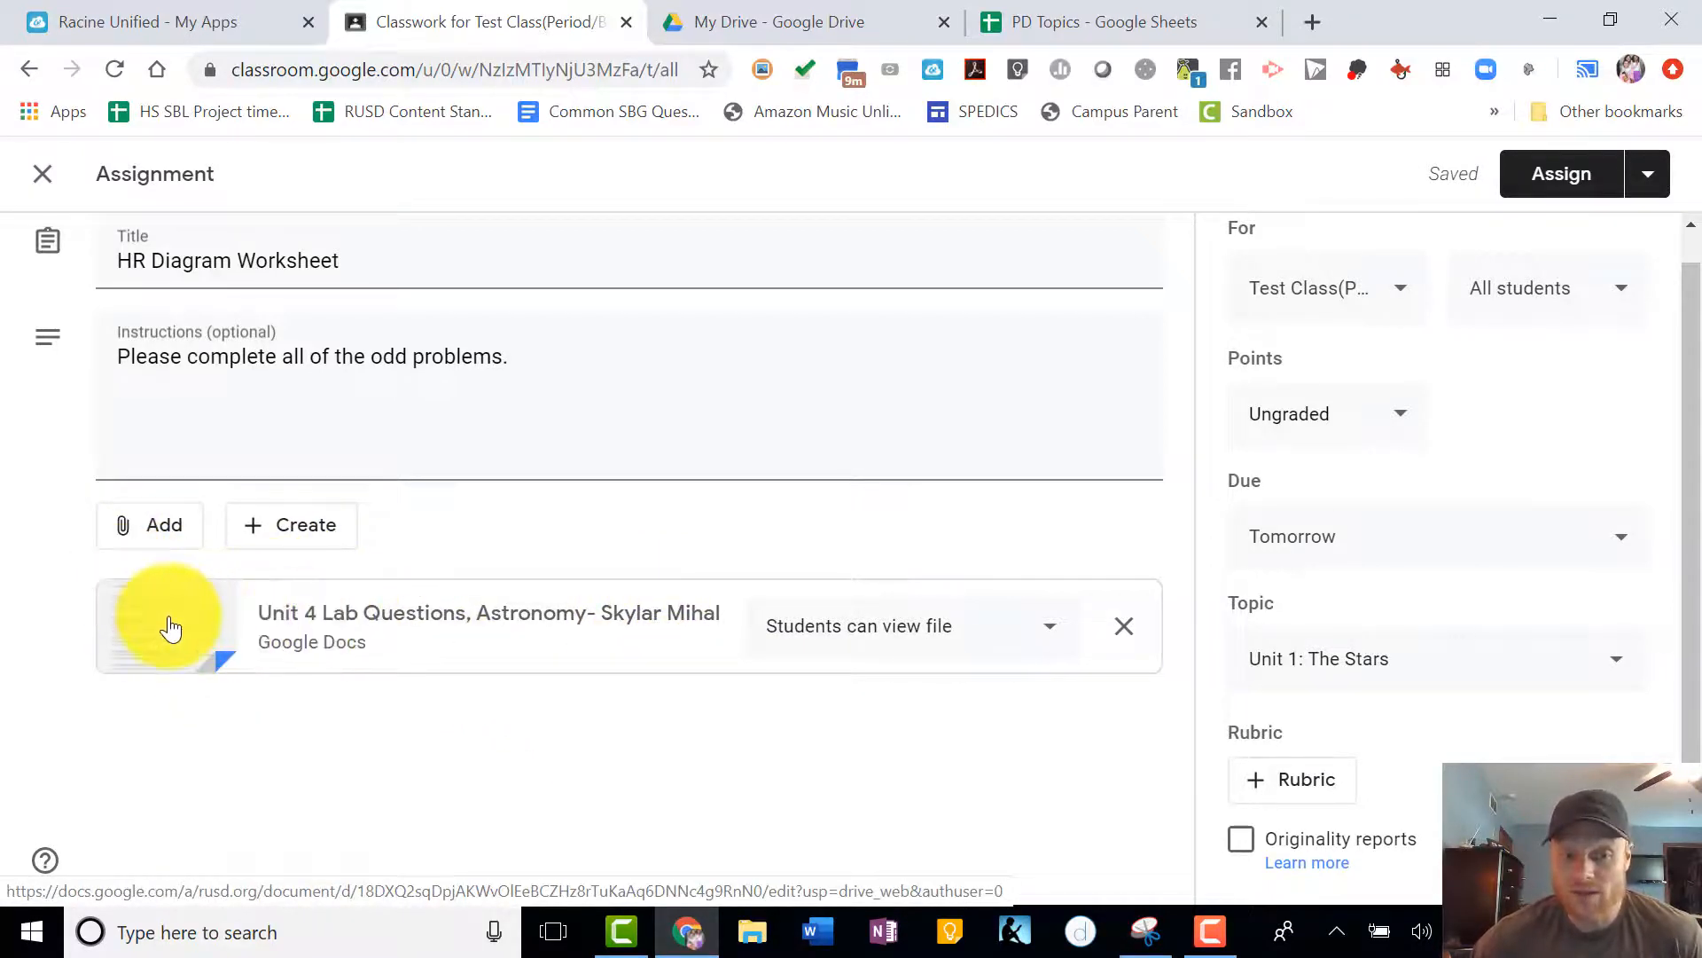
- Attach the Unit 7 Text Questions document from Google Drive as a second file on the assignment
left_click(169, 543)
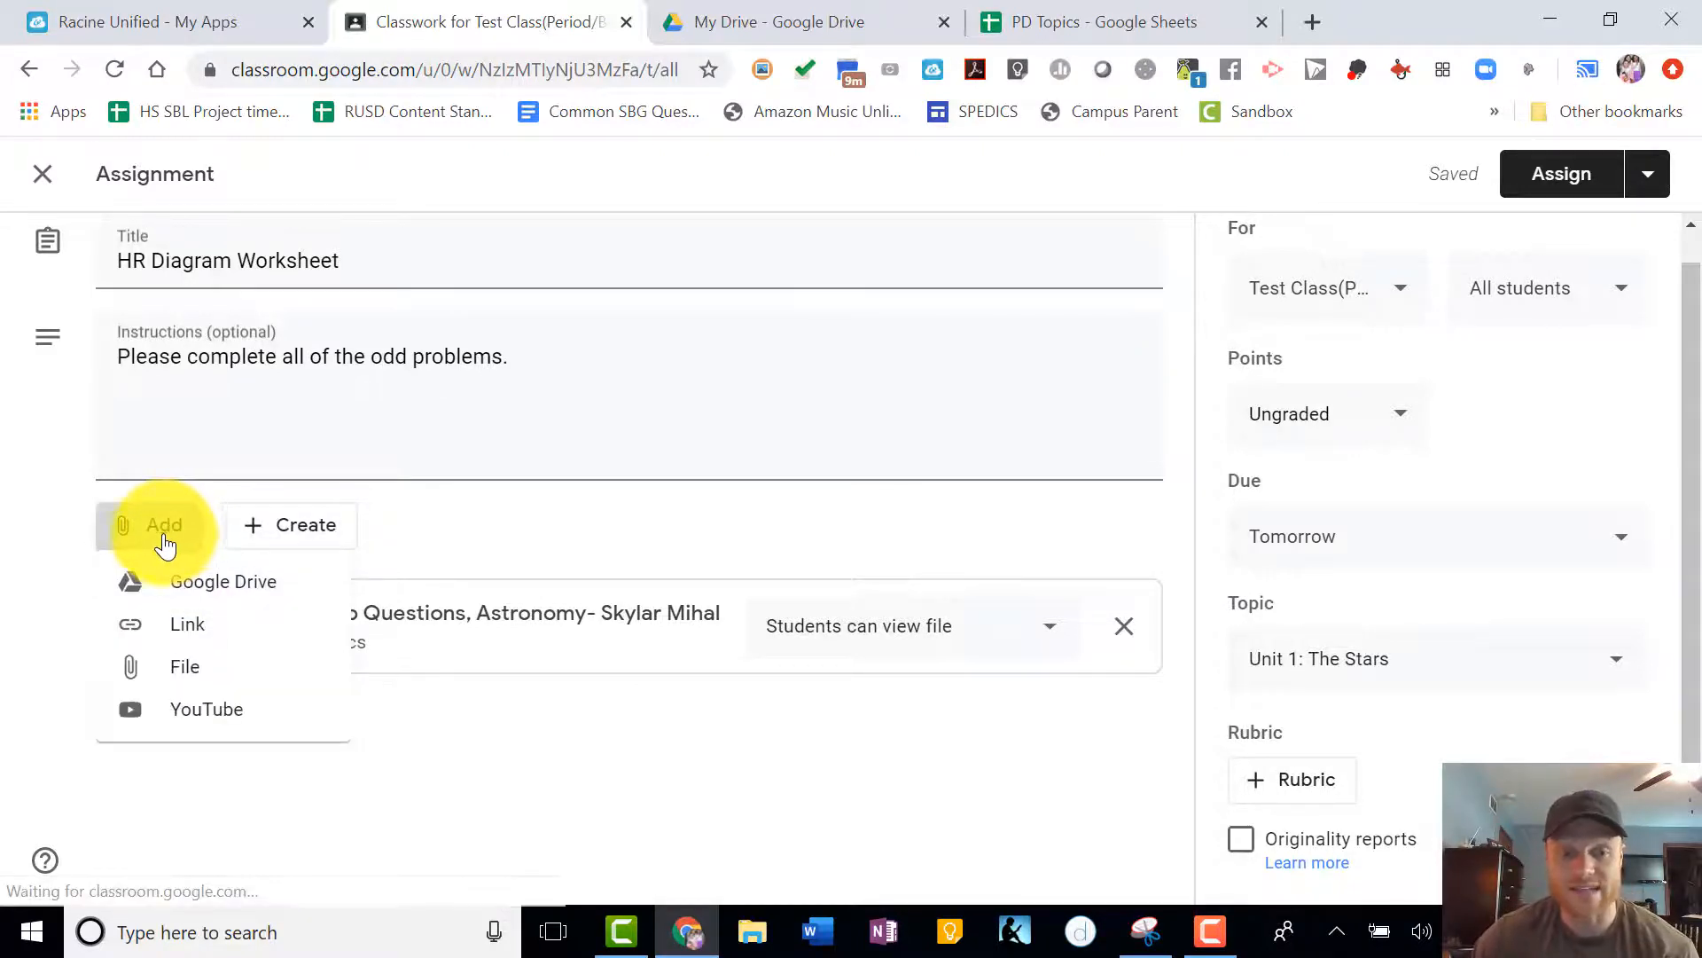
left_click(209, 583)
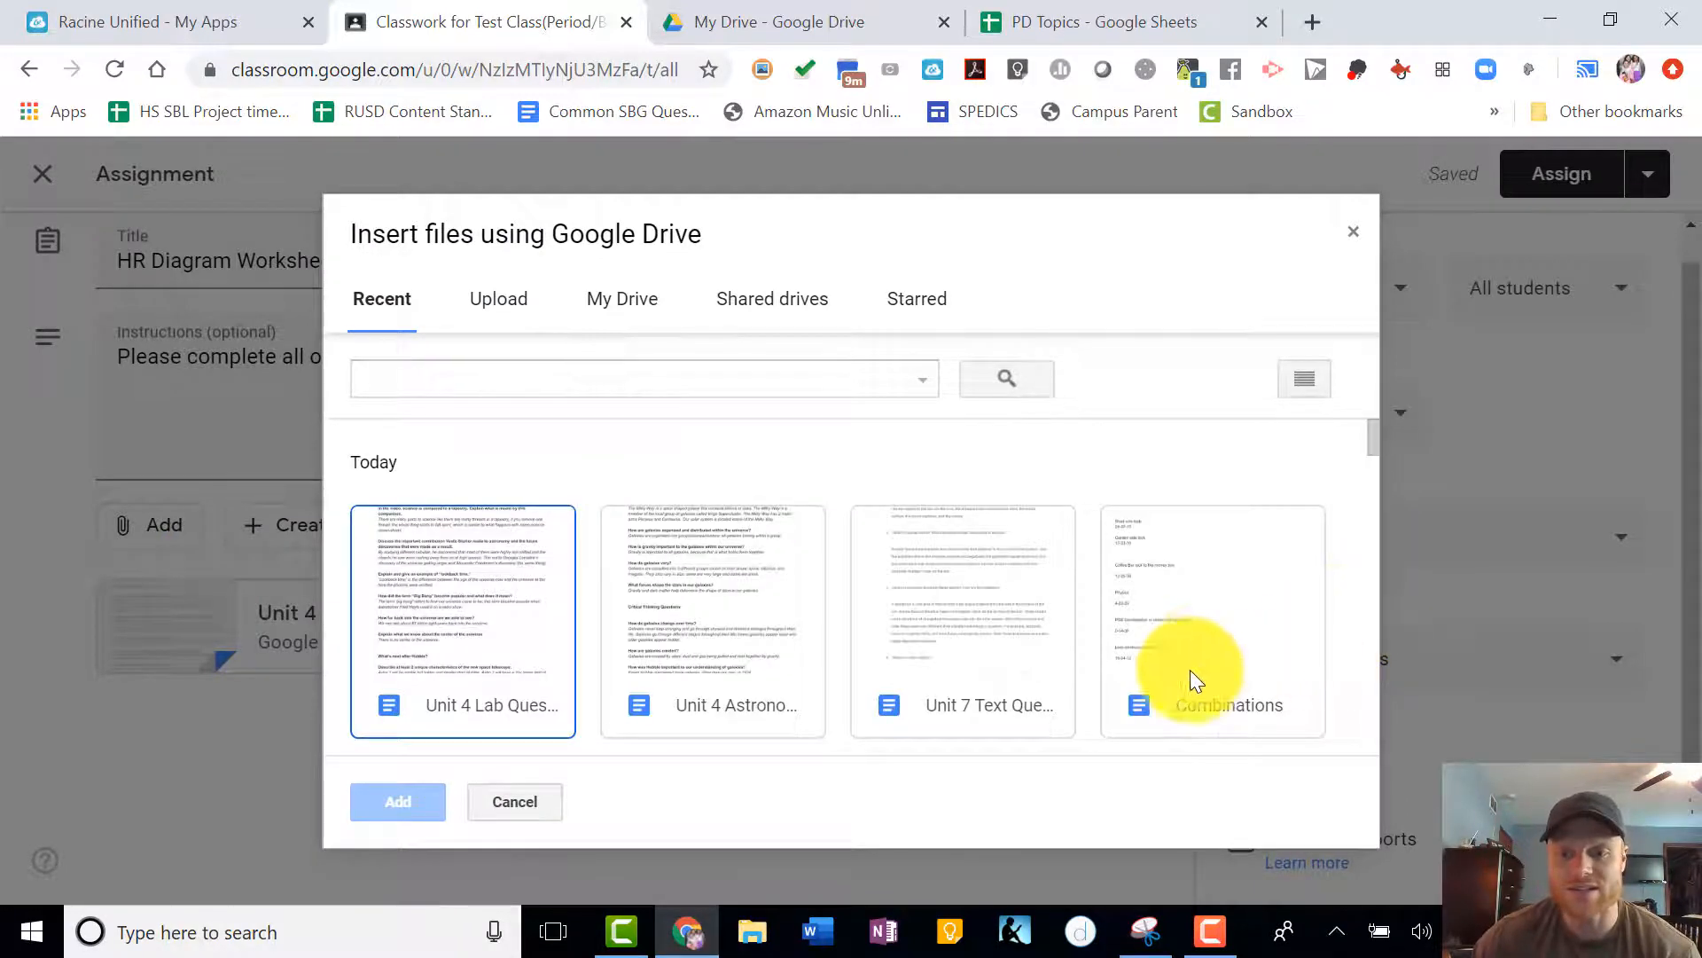
left_click(989, 666)
left_click(398, 800)
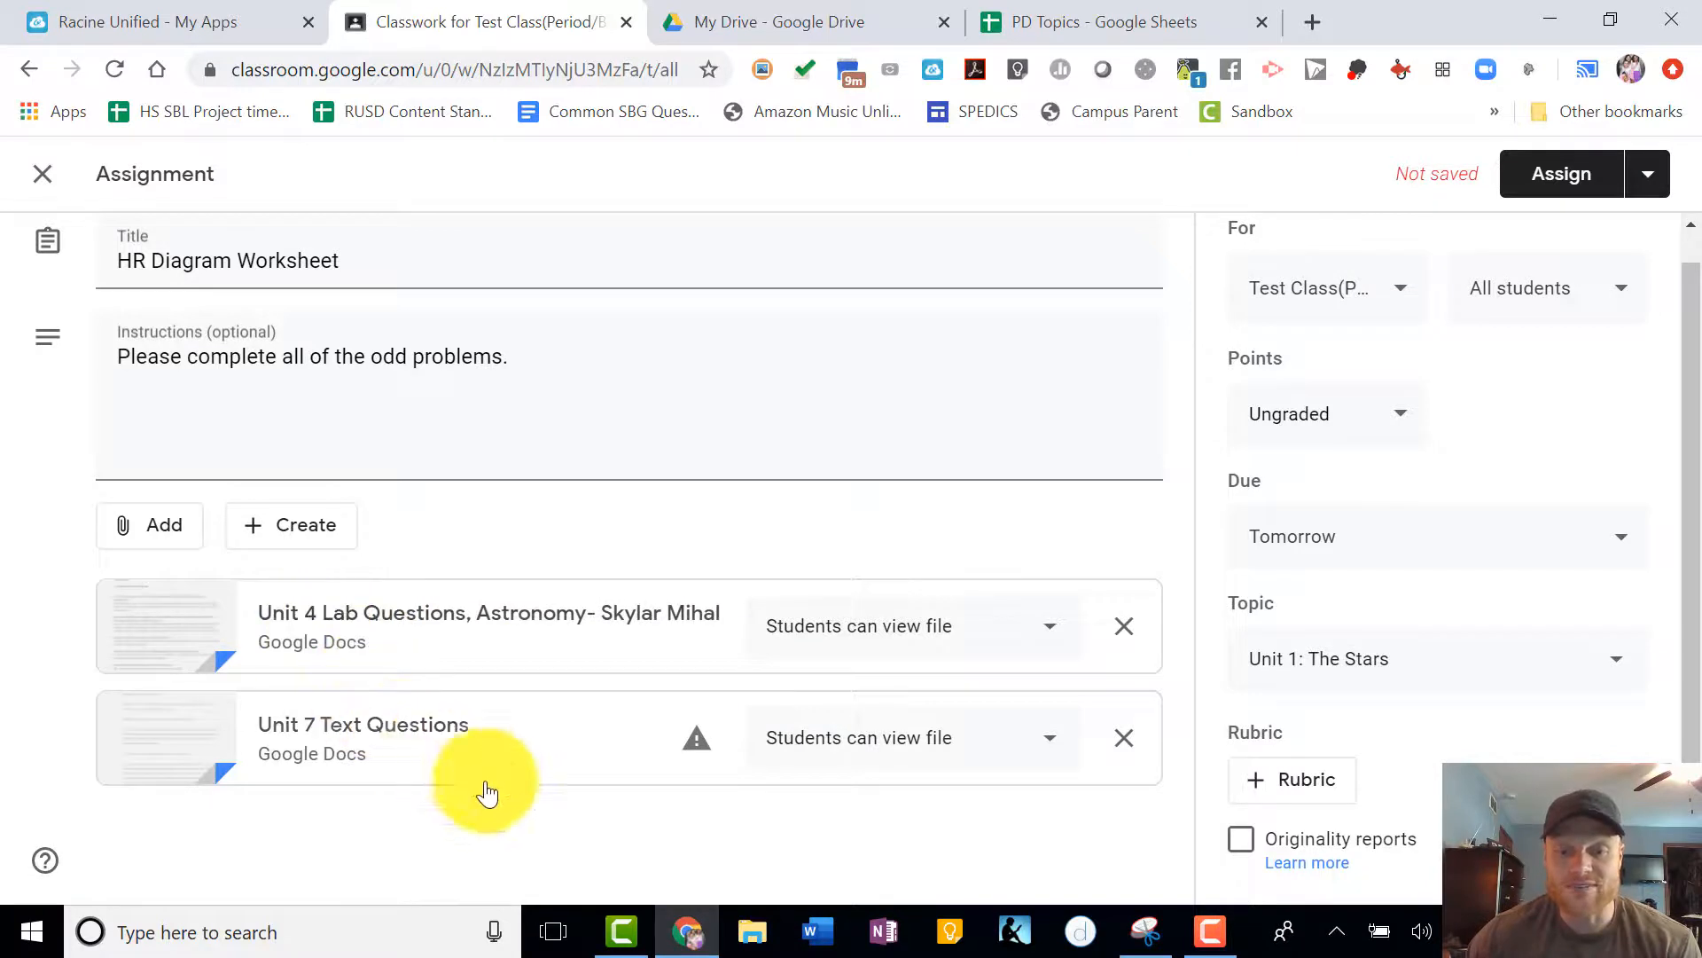
- Set the Unit 4 Lab Questions file to make a copy for each student and assign the HR Diagram Worksheet to the class
left_click(1022, 639)
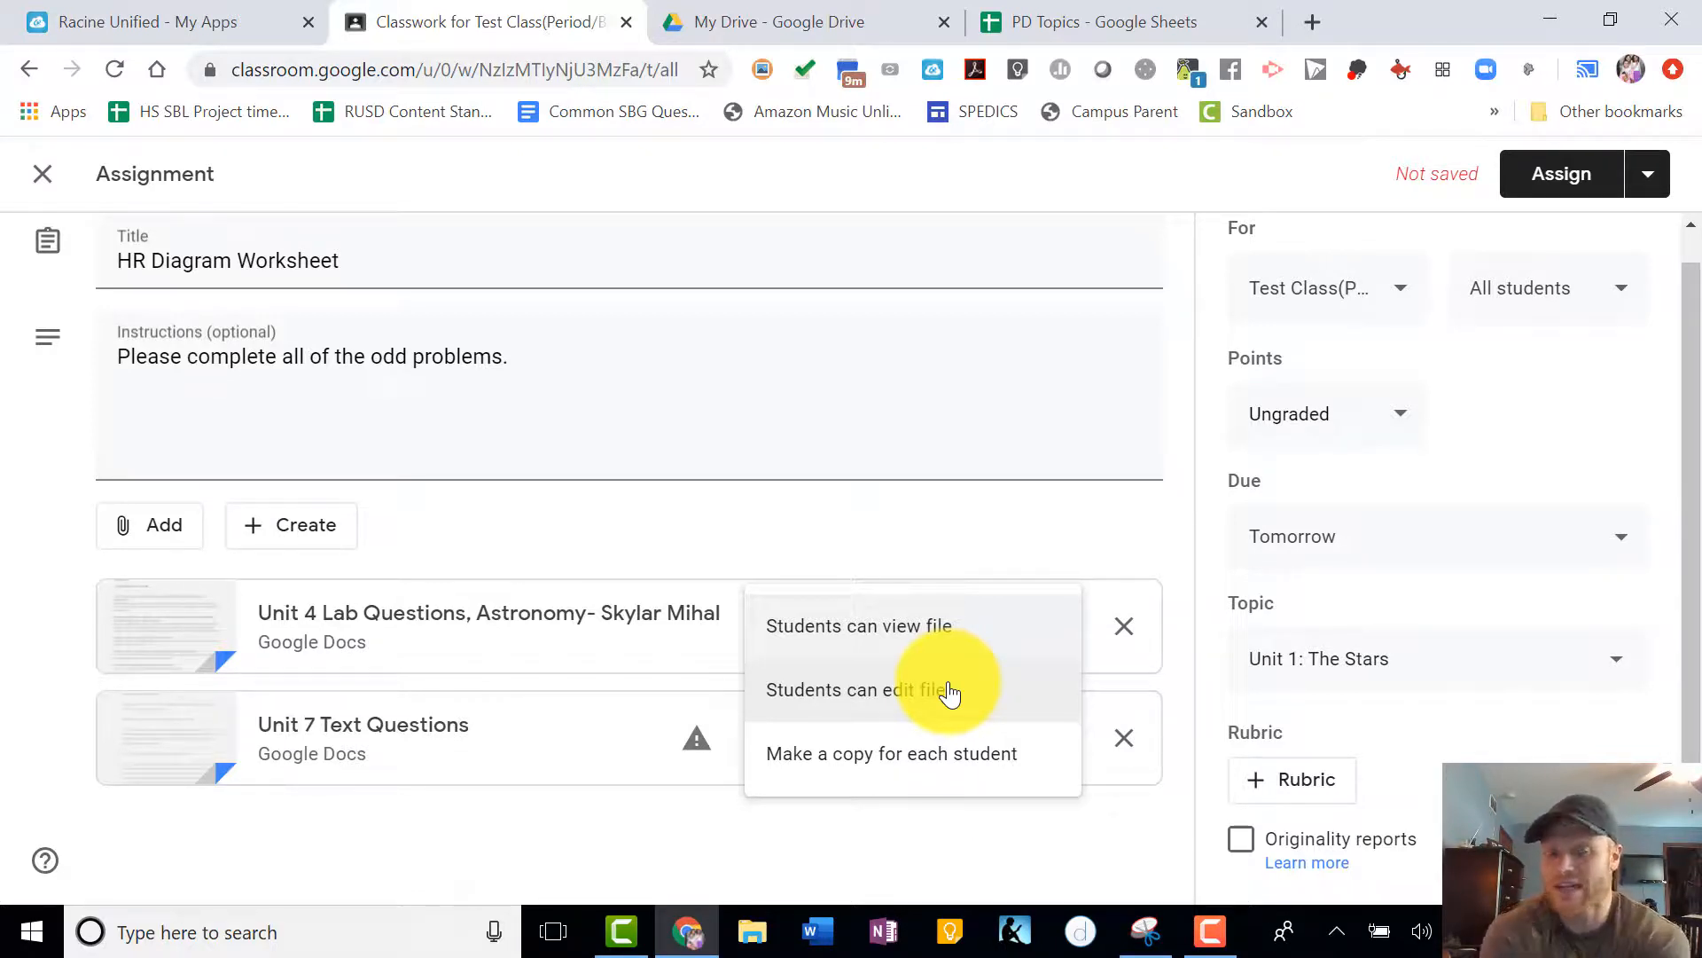
left_click(889, 767)
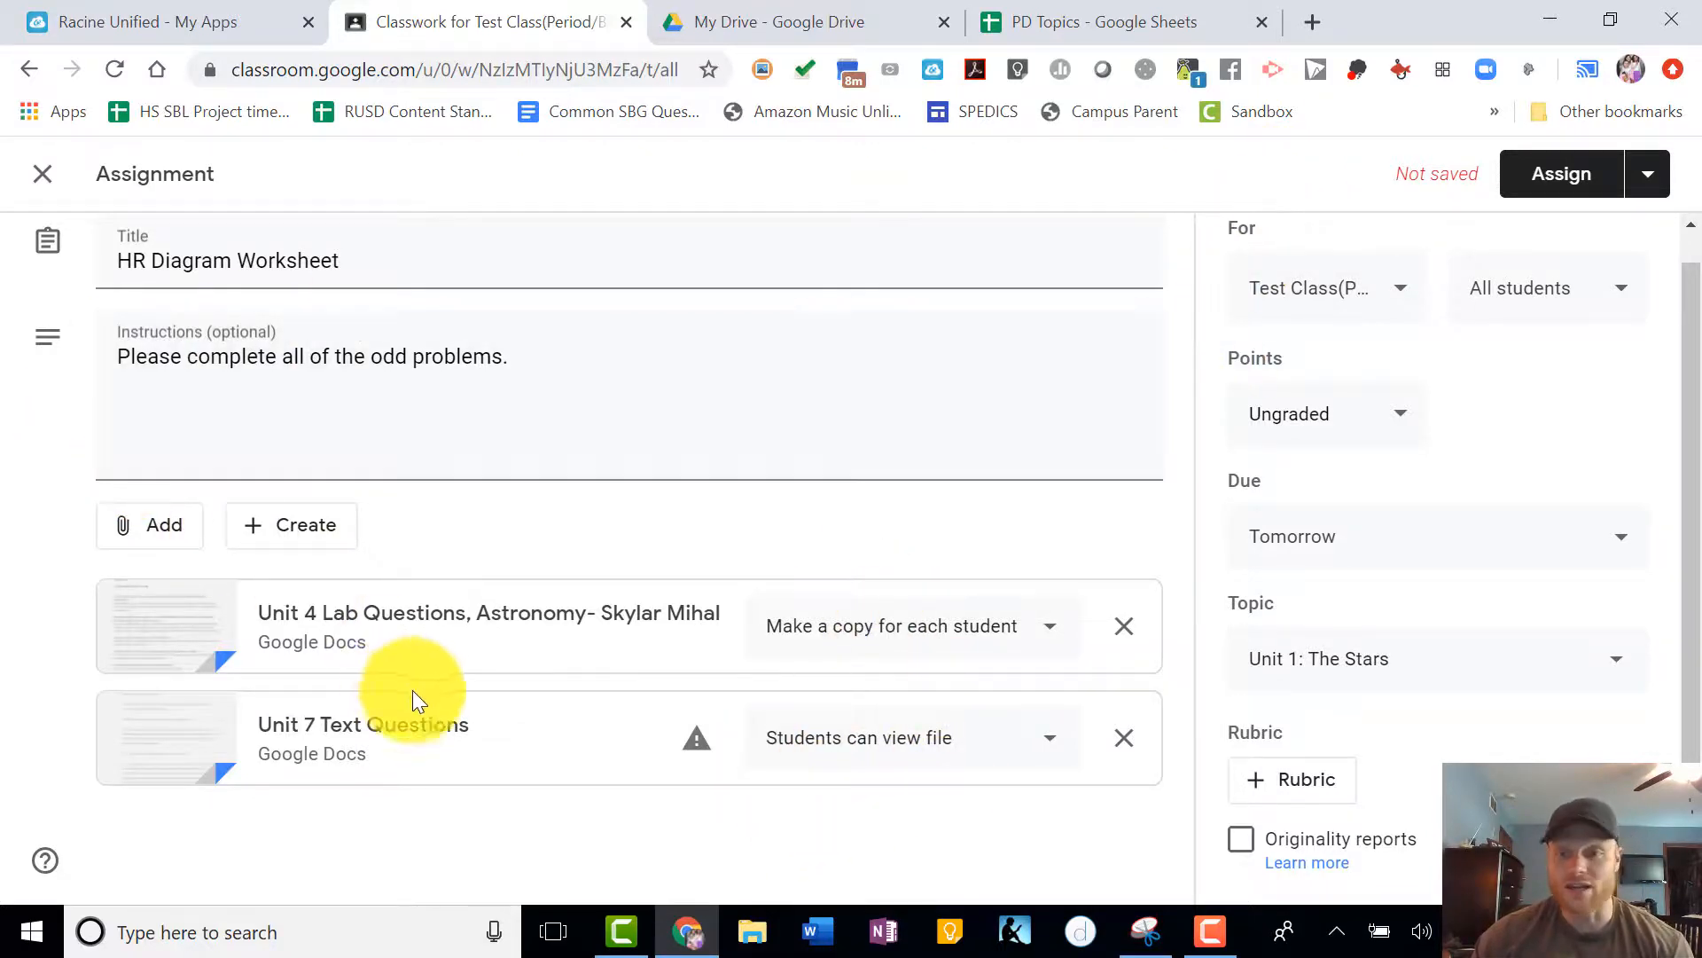
left_click(1554, 171)
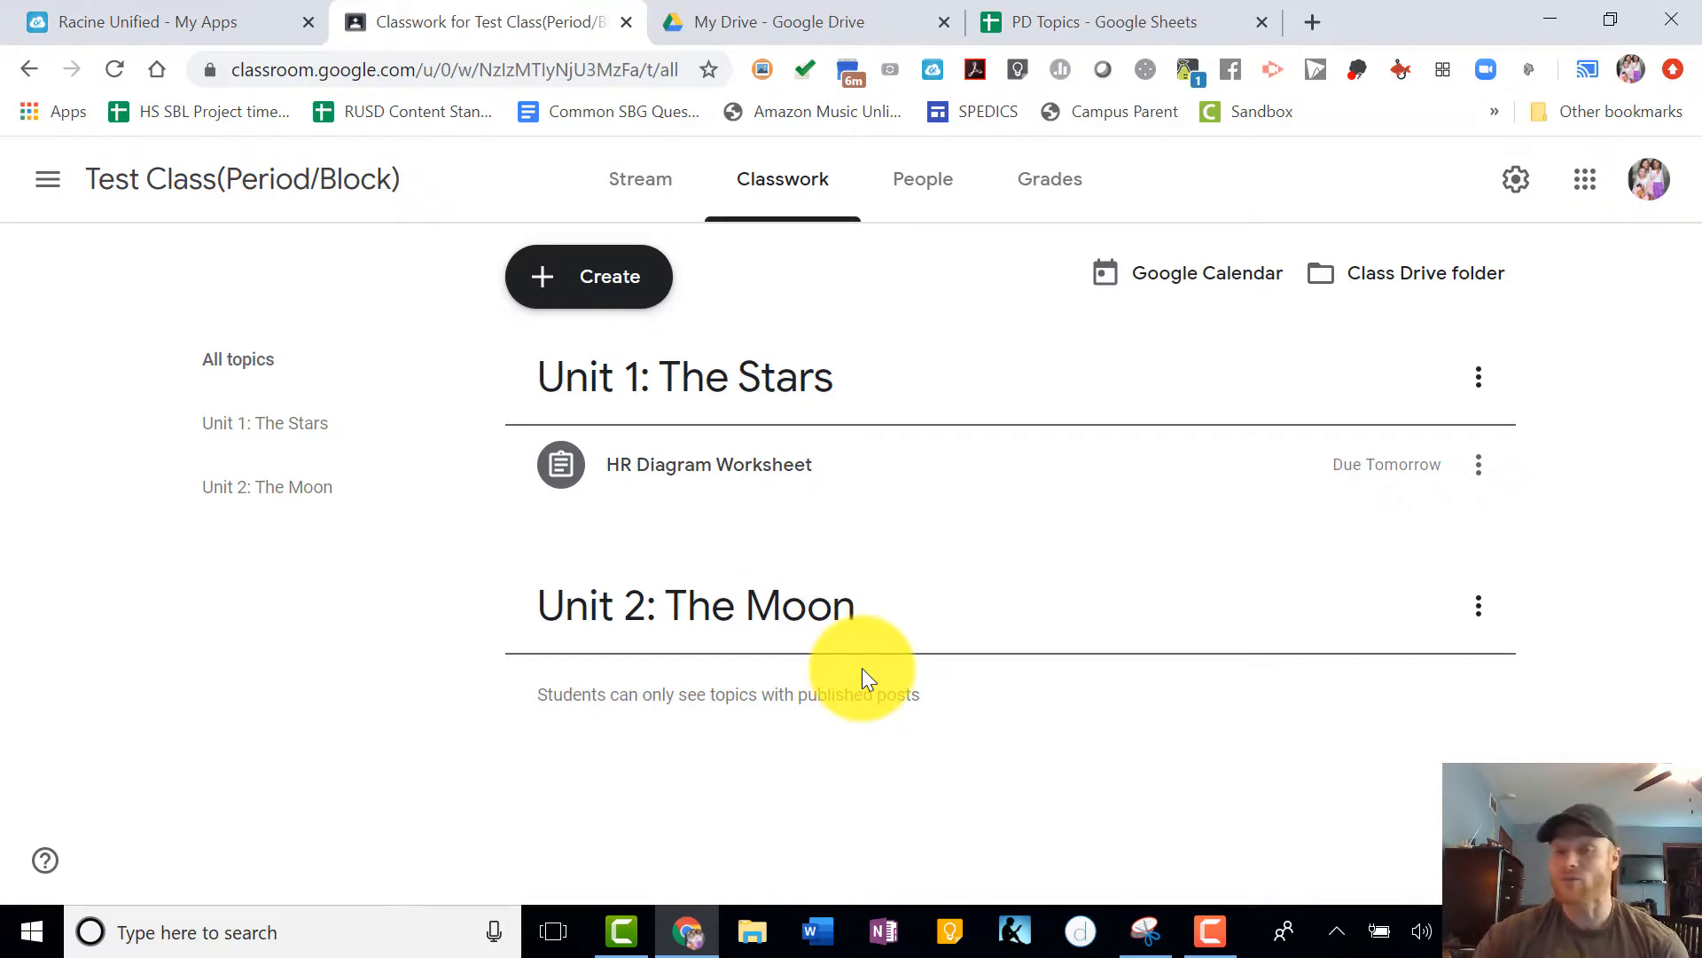
- View the class gradebook and dismiss its grading system introduction
left_click(1046, 188)
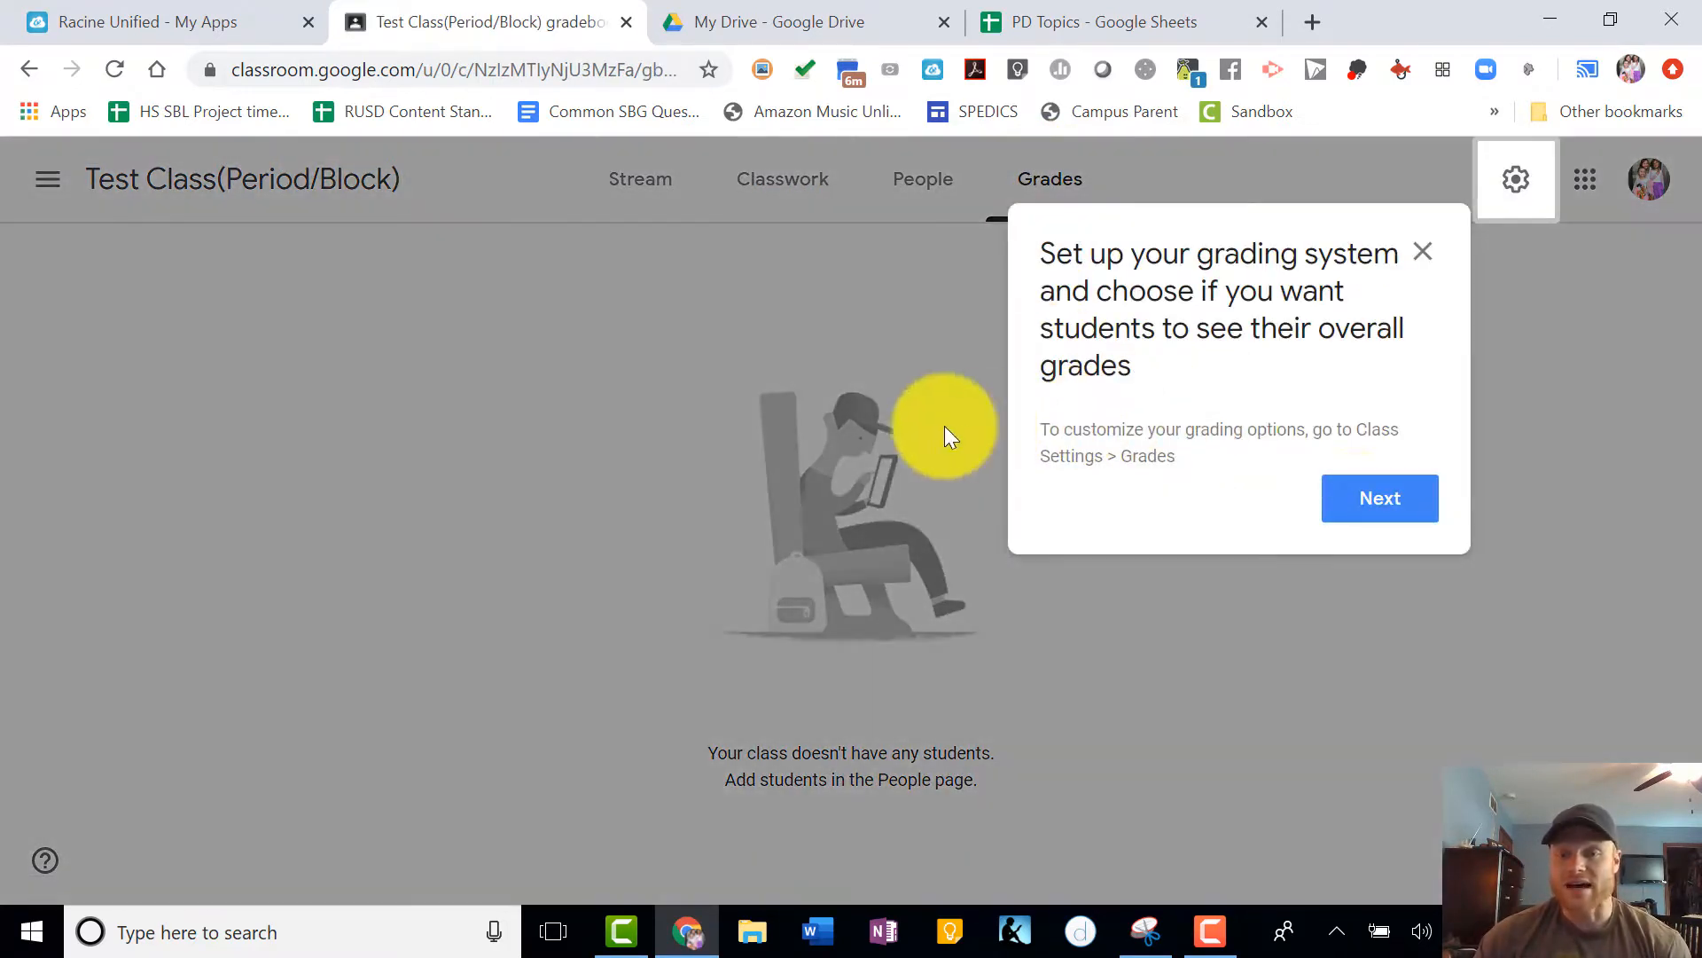
left_click(1381, 501)
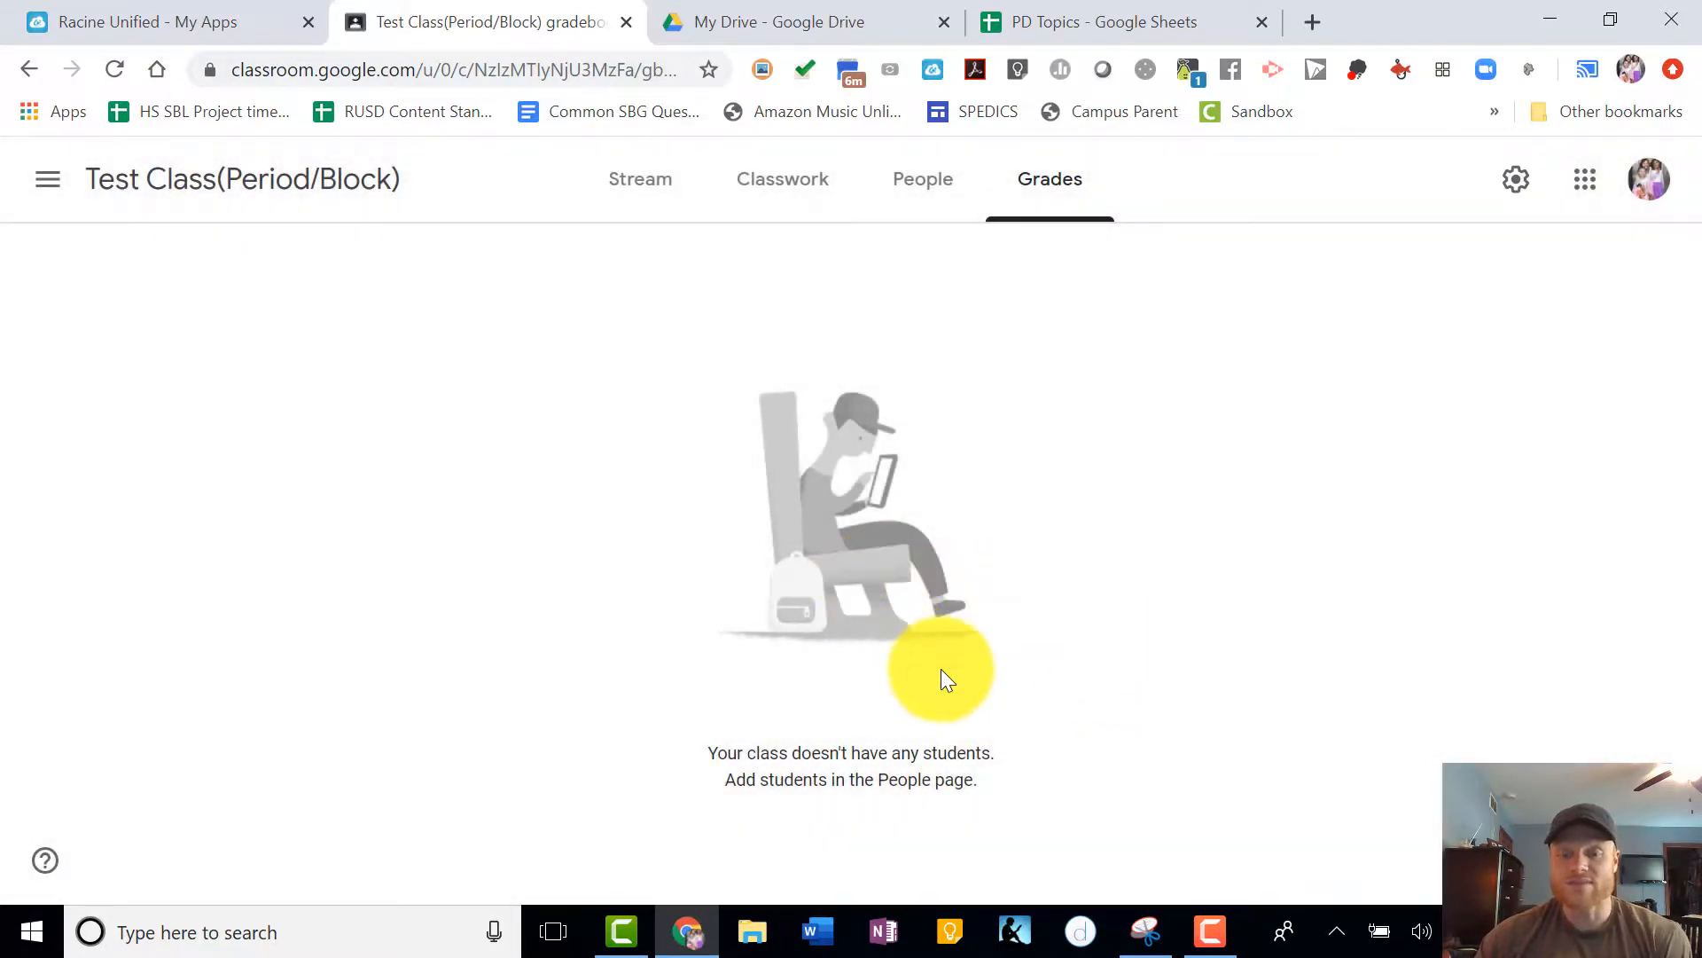